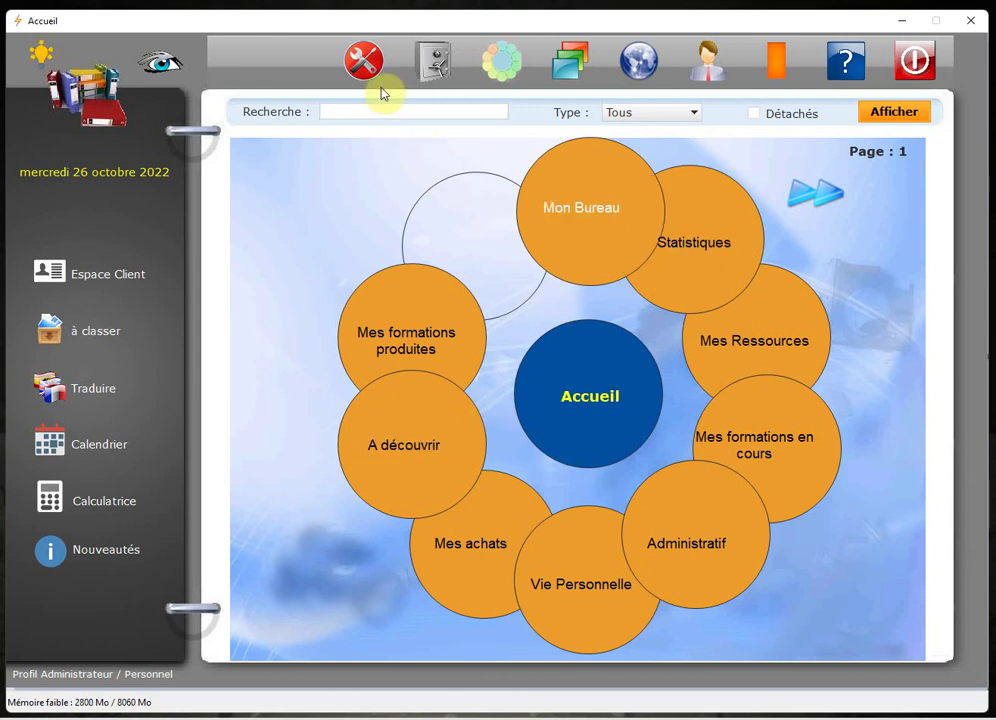
# Open the file explorer with thumbnails shown for the Beach and Water folder and enlarge the preview of Beach 001.jpg
pyautogui.click(165, 65)
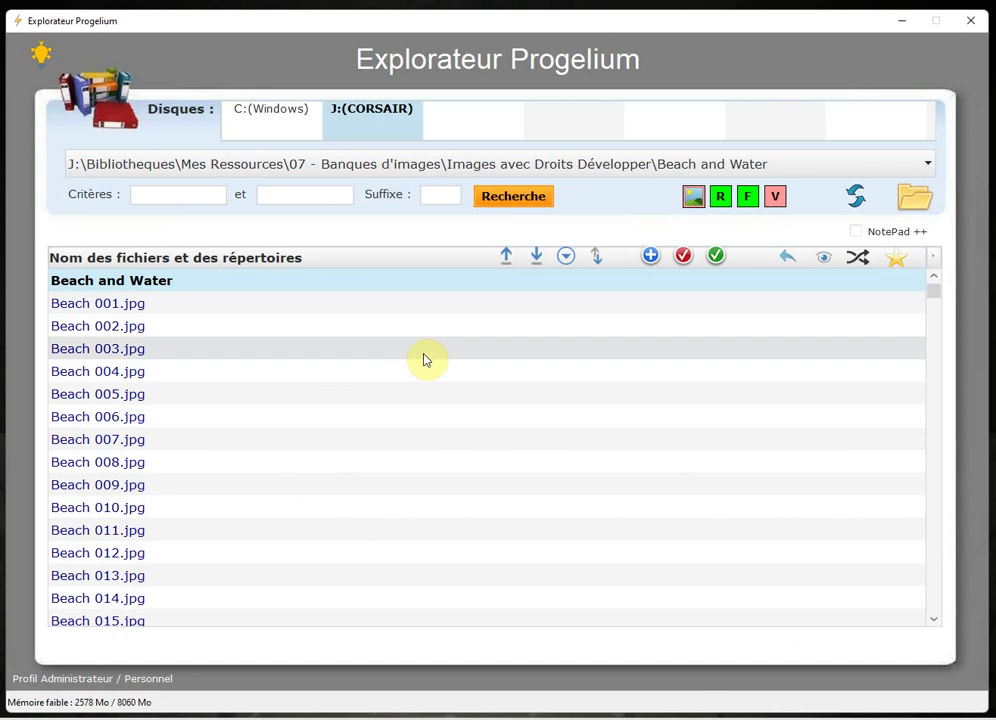
pyautogui.click(697, 203)
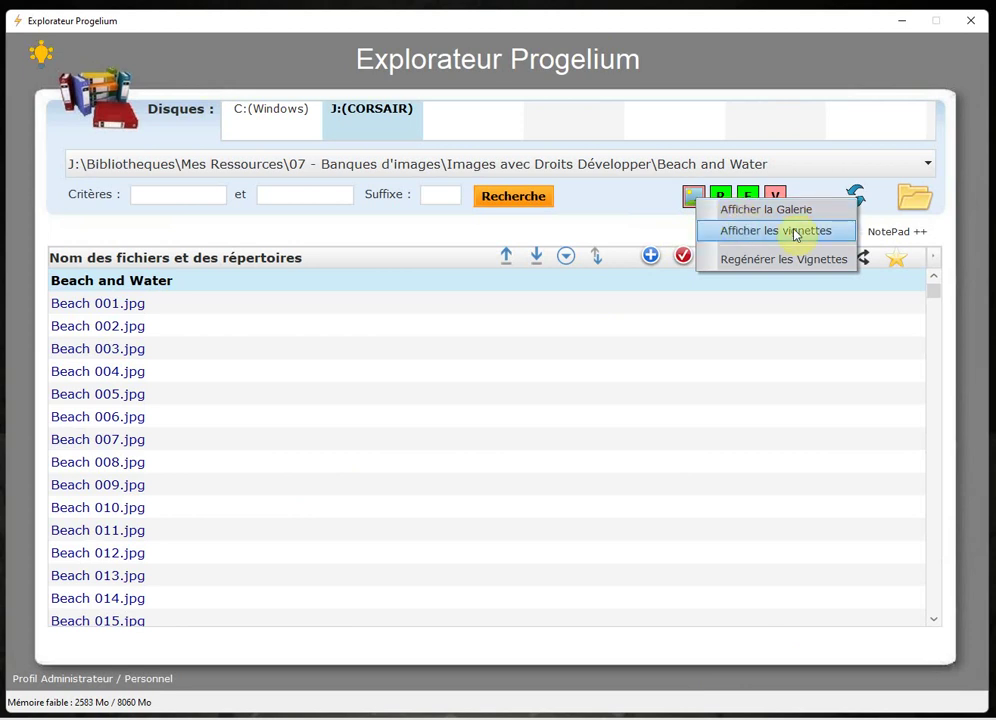
pyautogui.click(829, 233)
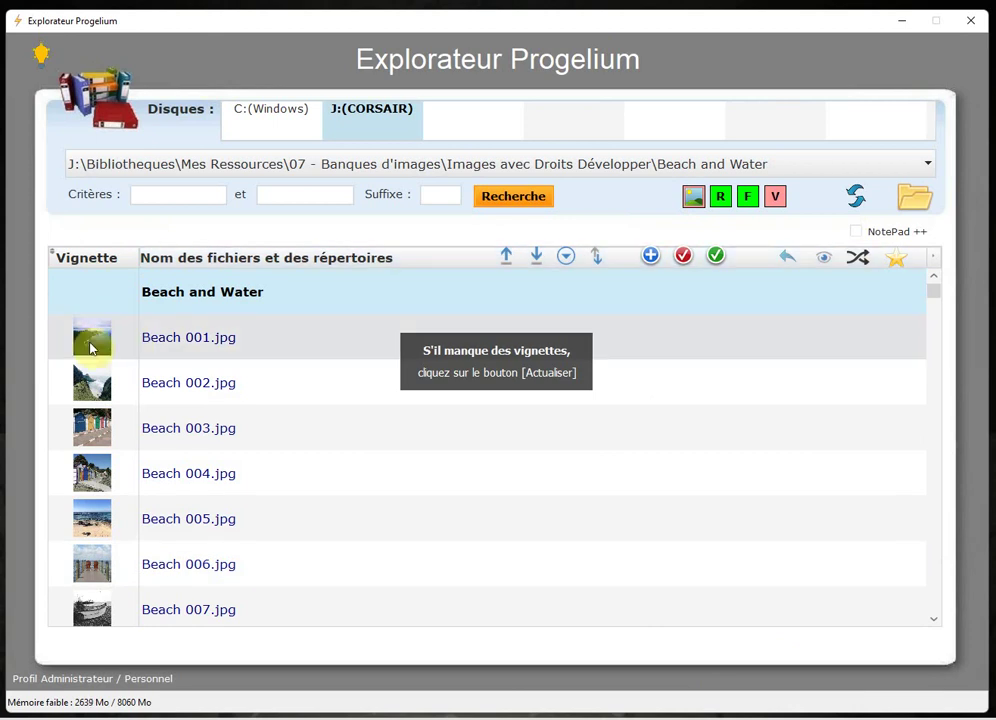
pyautogui.click(98, 340)
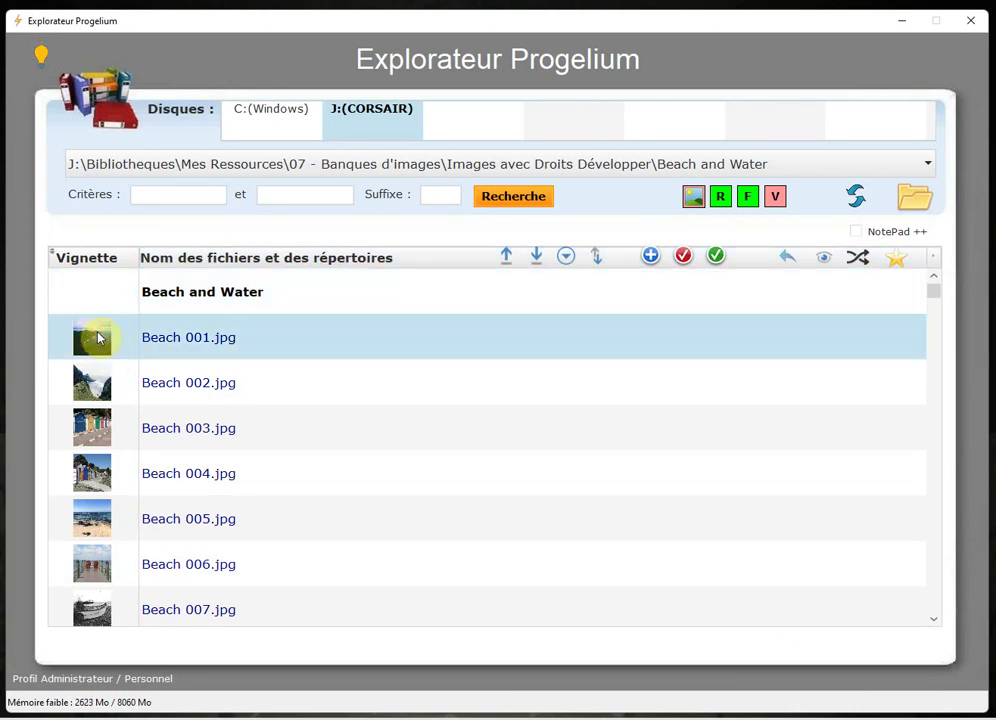
pyautogui.moveTo(98, 340)
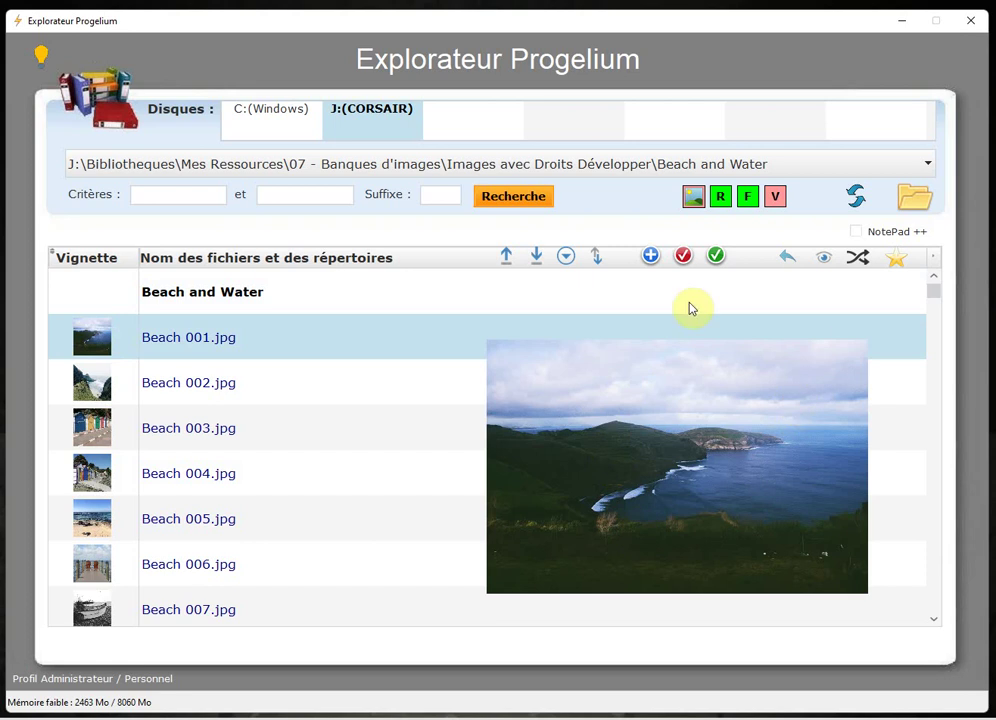
# Display the folder's image gallery and open the text editor for Beach 215.jpg in edit mode
pyautogui.rightClick(692, 199)
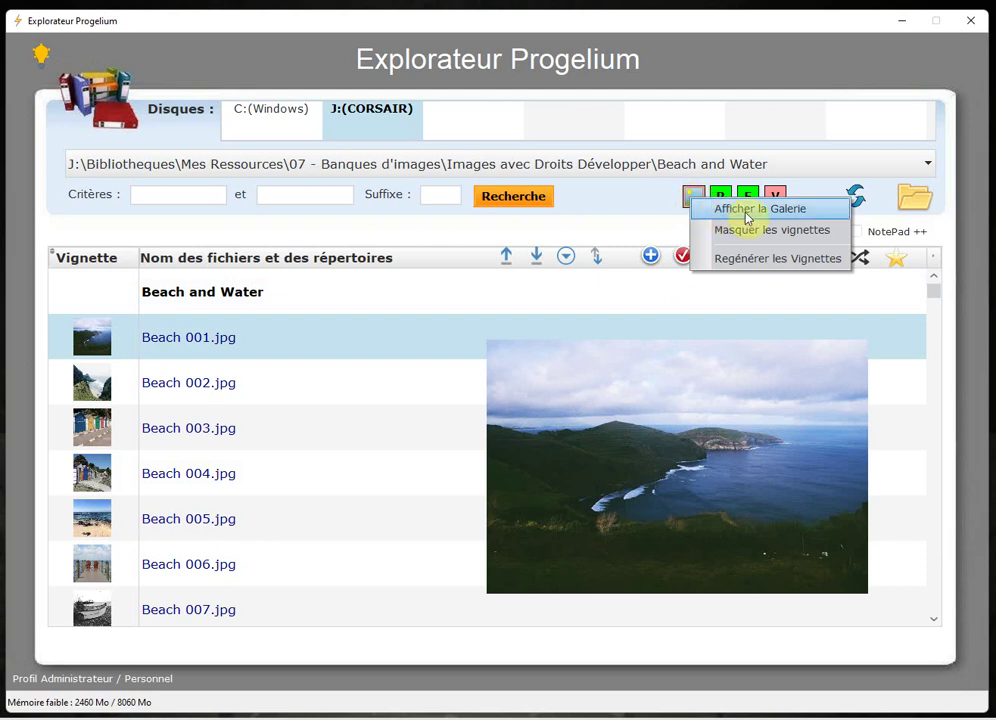
pyautogui.click(824, 210)
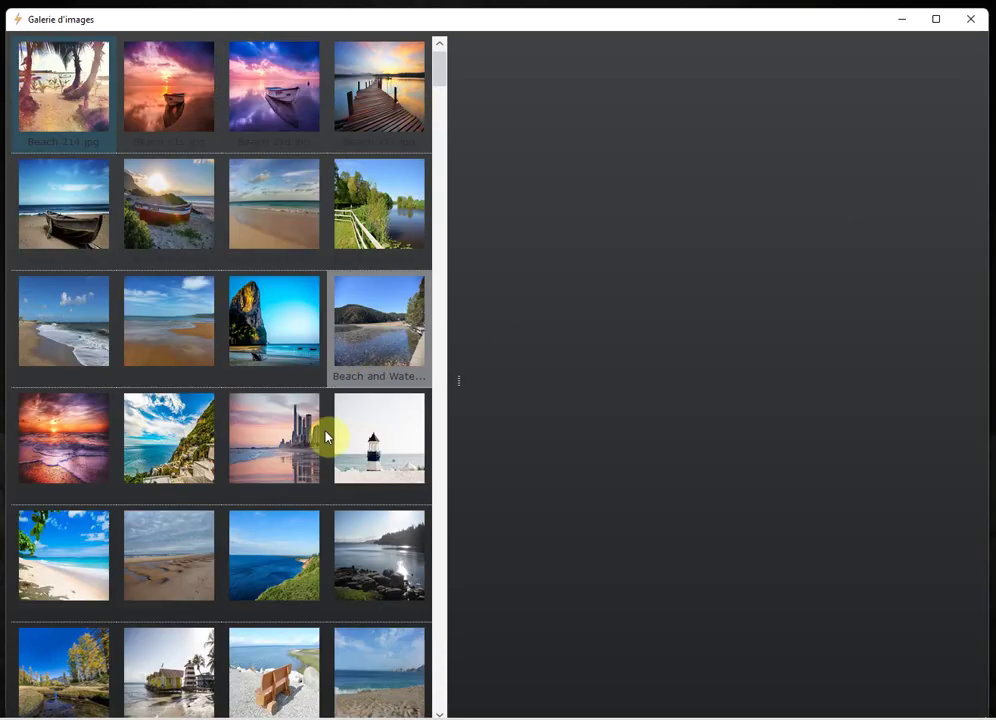
pyautogui.click(179, 97)
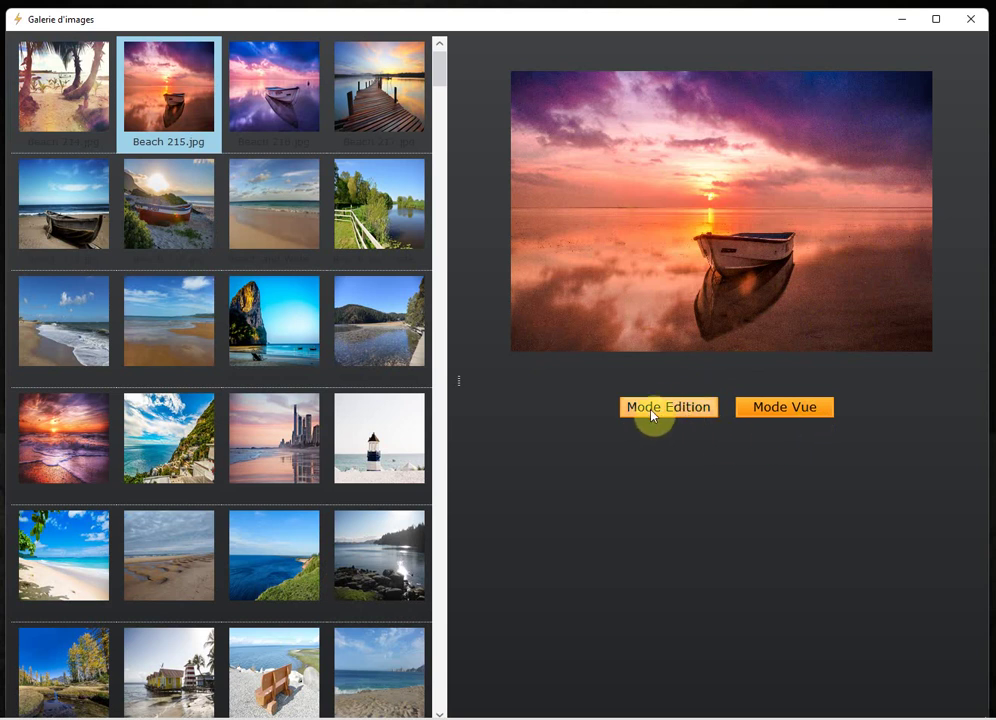
pyautogui.click(686, 409)
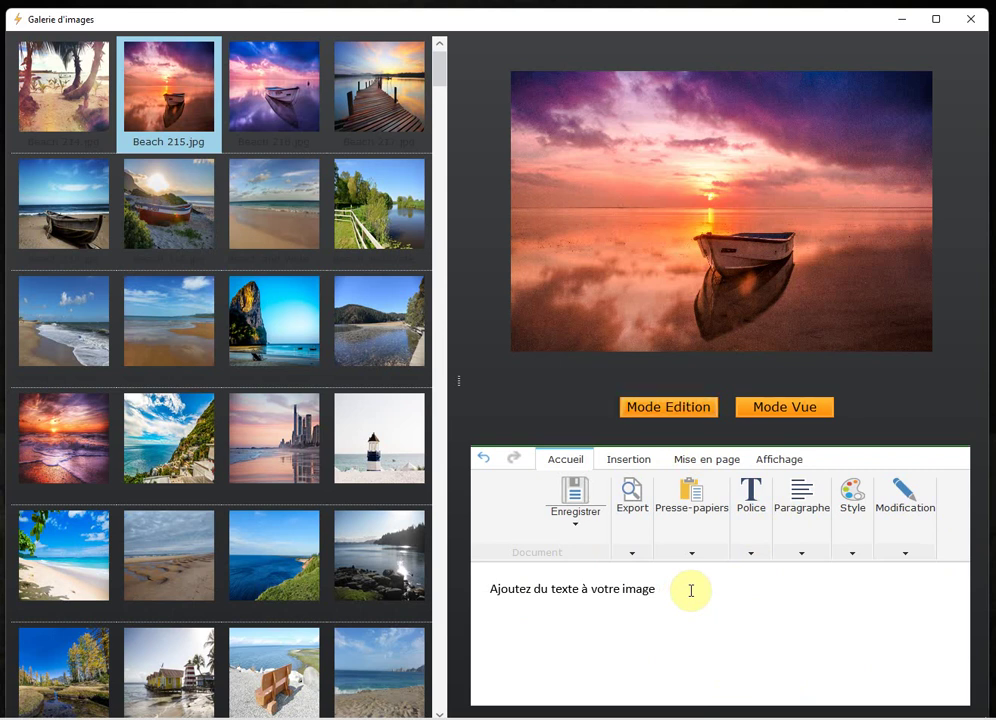
# Replace the placeholder text under the image with "Vacances aux antilles"
pyautogui.moveTo(688, 590); pyautogui.dragTo(447, 590)
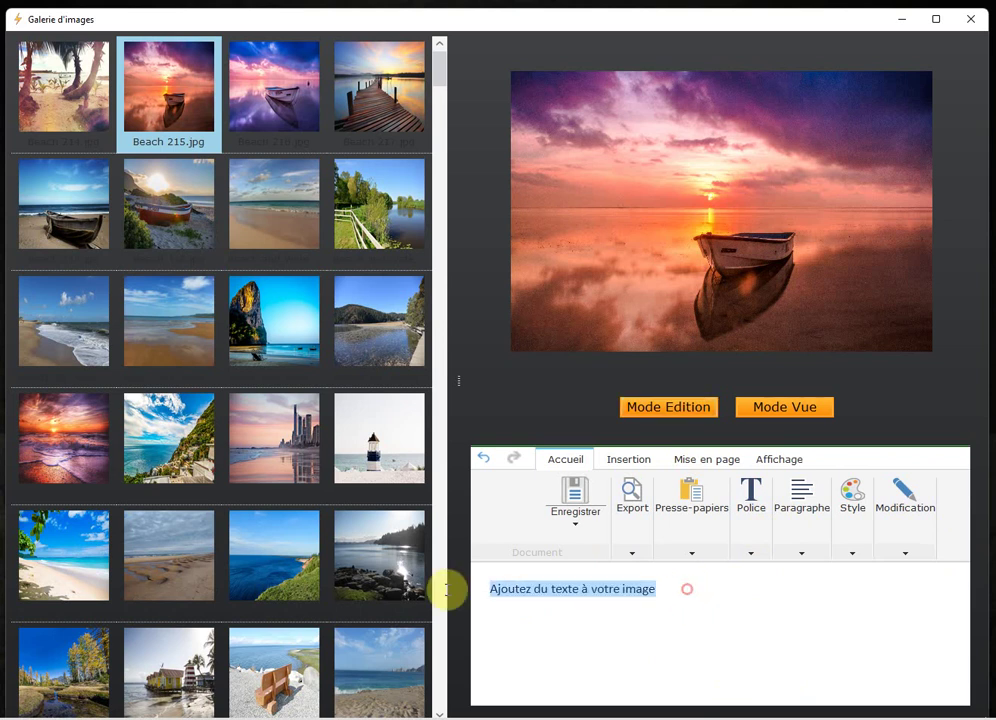
pyautogui.press('BackSpace')
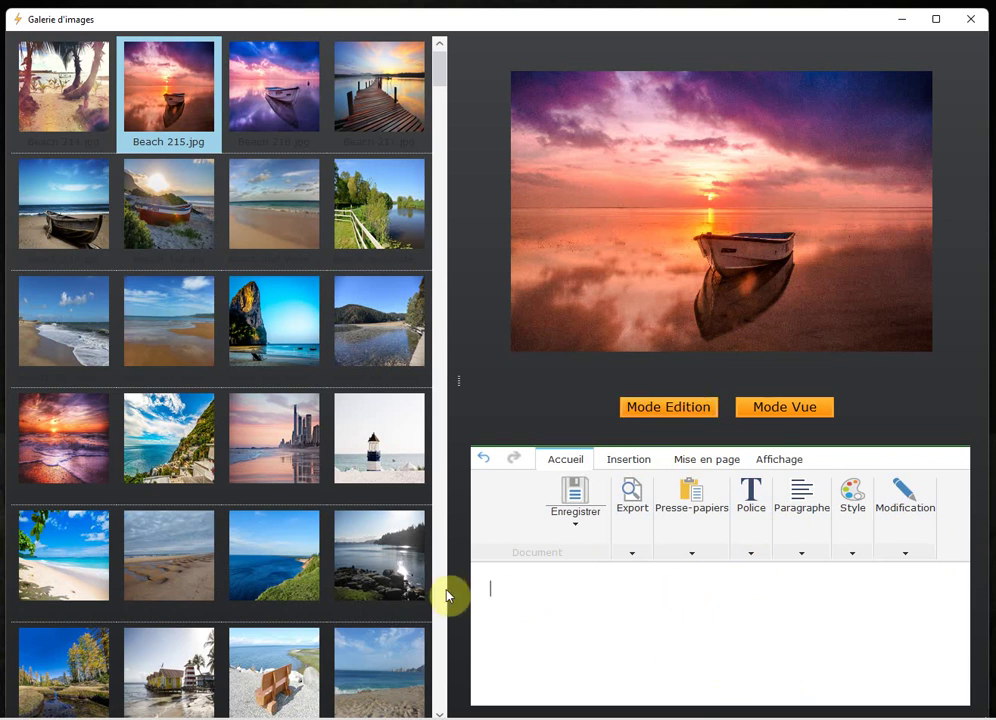
pyautogui.write('Vacances aux antilles')
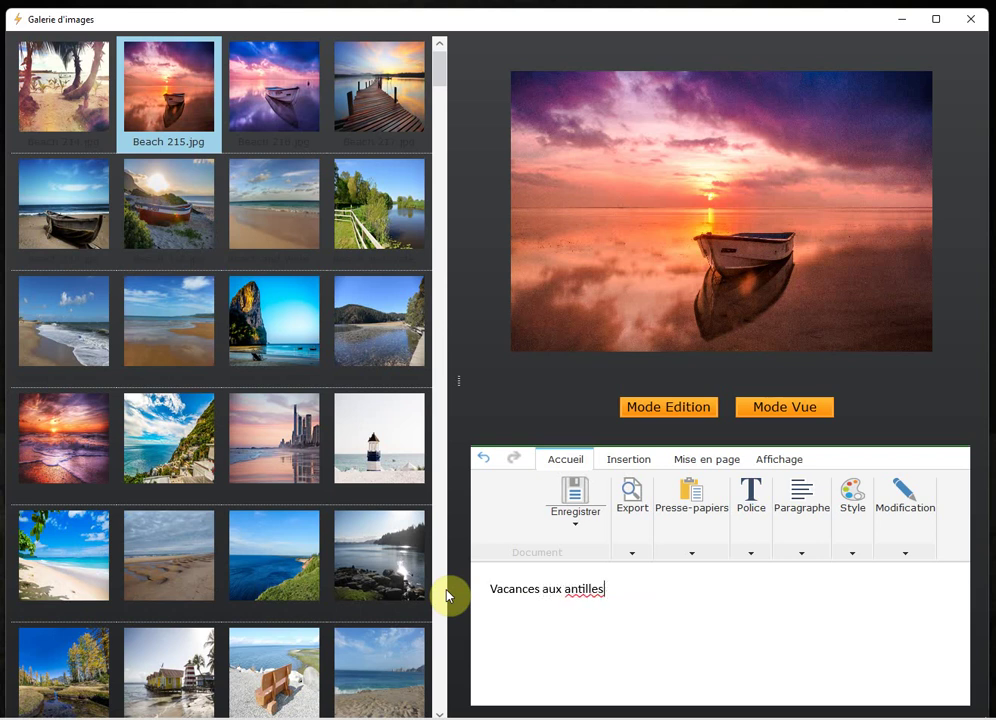
# Format the line "Vacances aux antilles" as bold, size 24, centred and underlined
pyautogui.moveTo(489, 589); pyautogui.dragTo(730, 590)
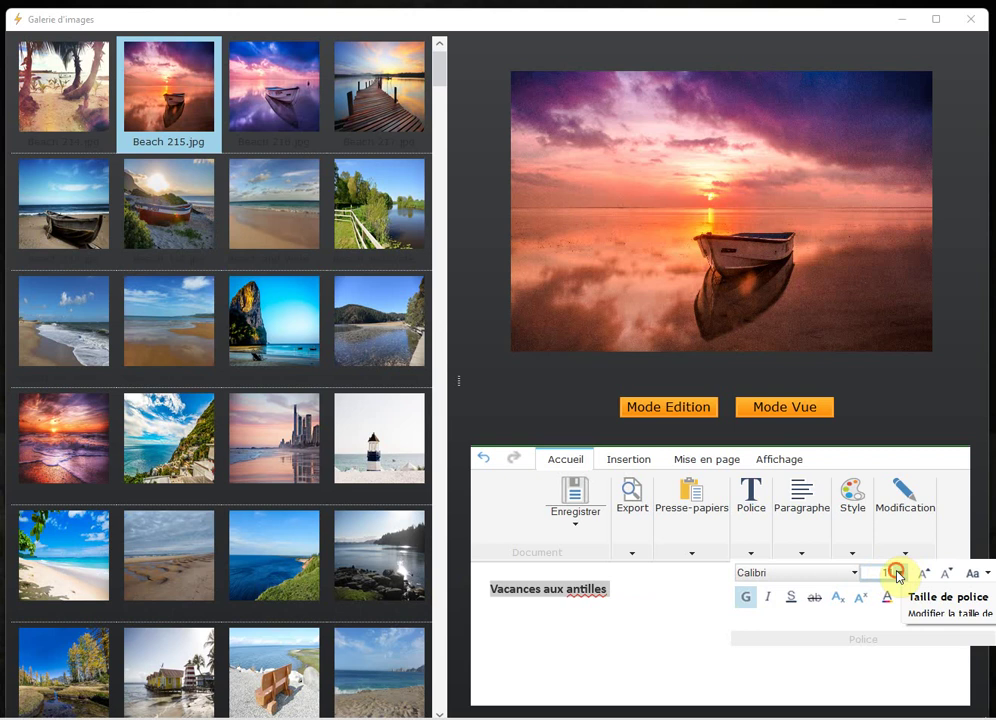
pyautogui.click(898, 573)
pyautogui.click(872, 488)
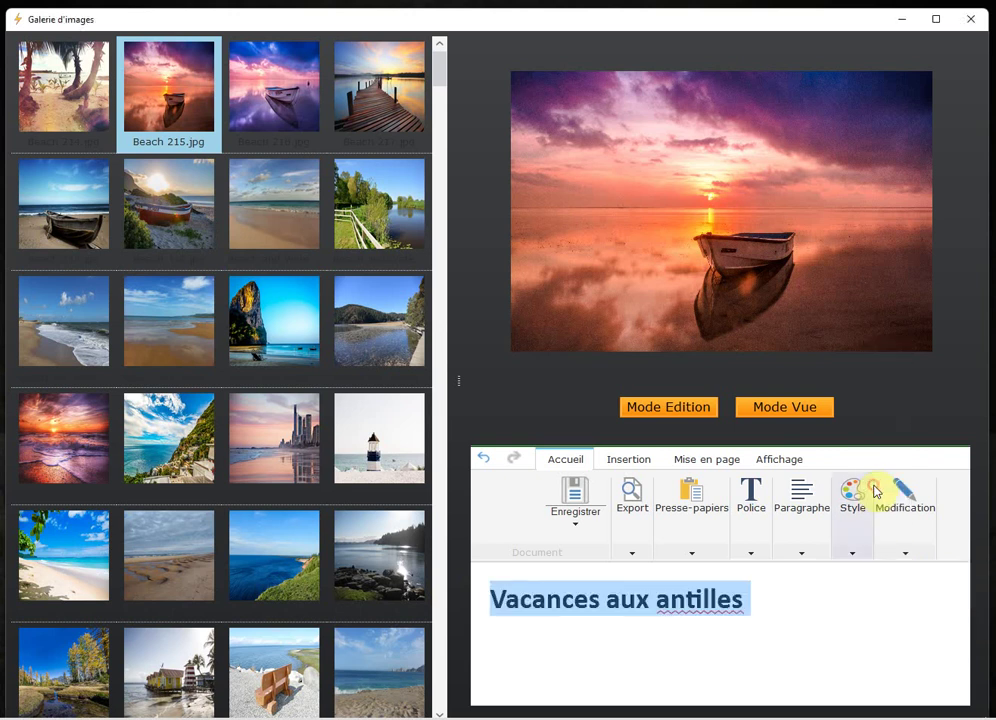
pyautogui.click(796, 500)
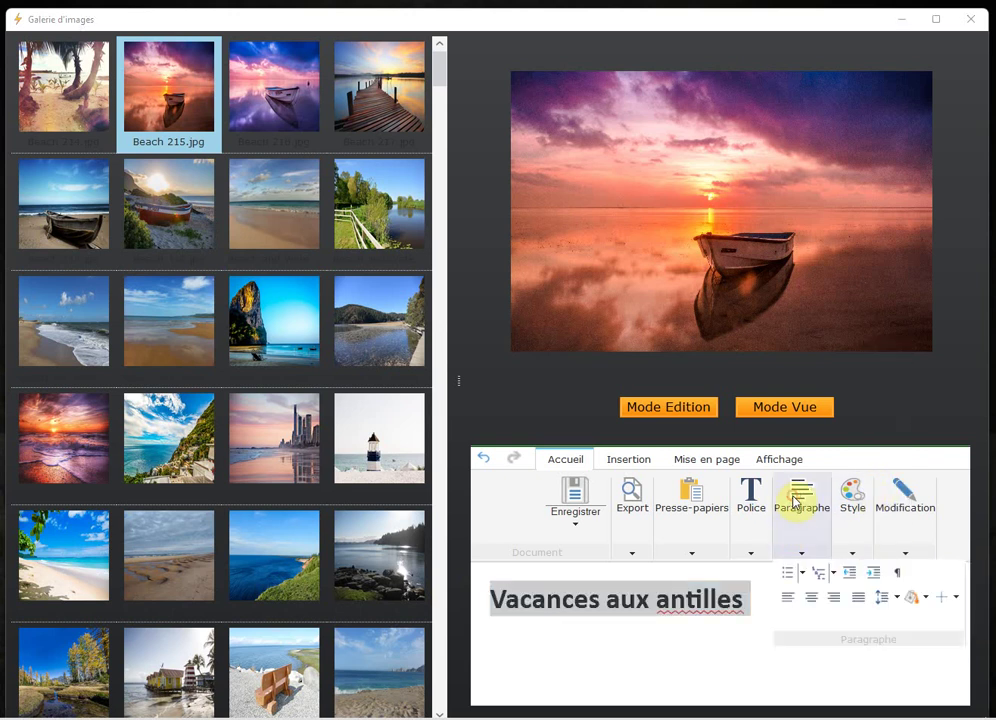
pyautogui.click(812, 598)
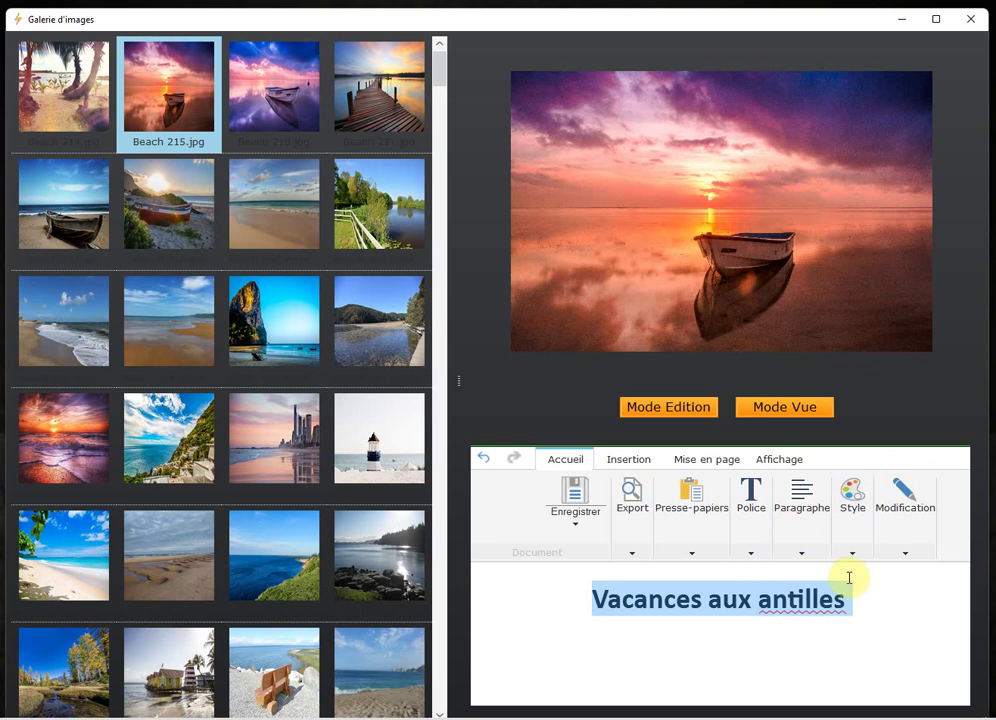
pyautogui.click(753, 516)
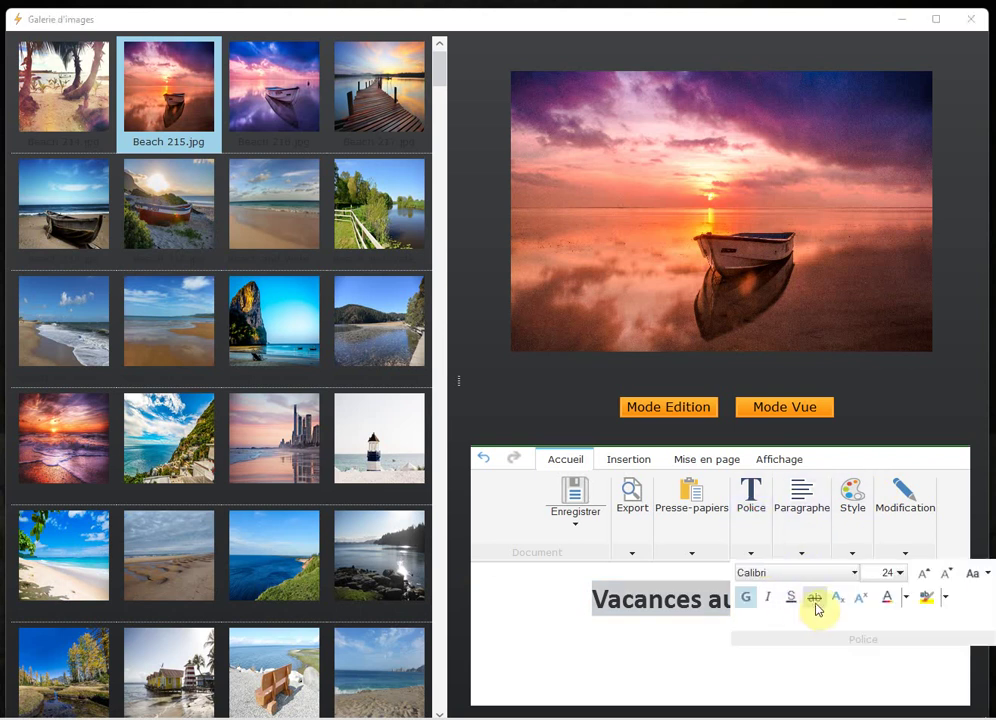
pyautogui.click(799, 602)
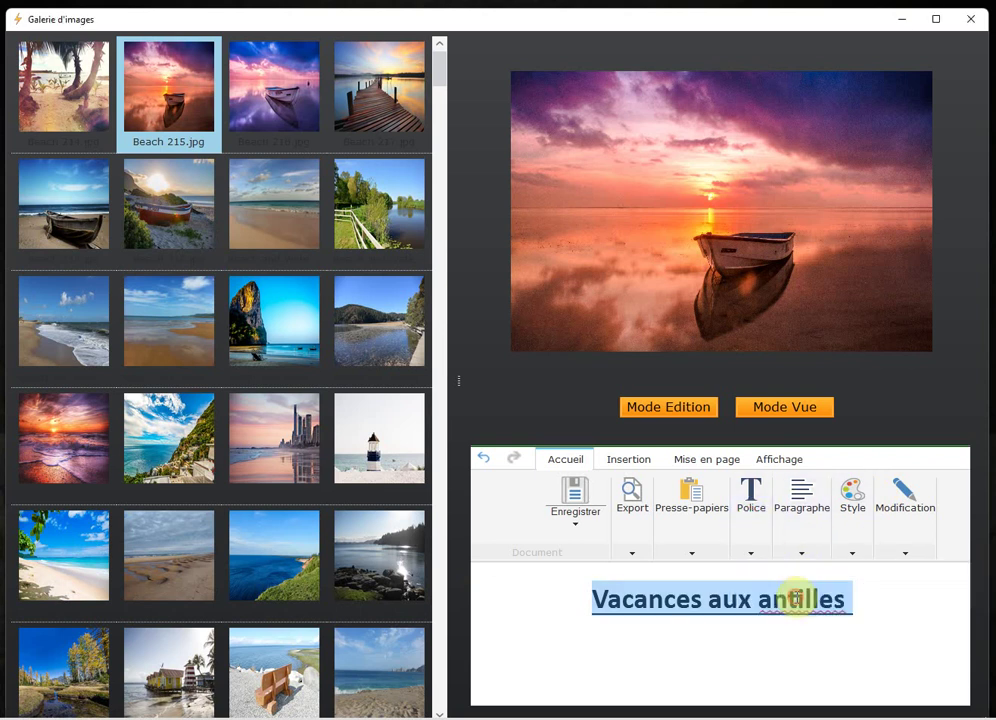
# Correct the title to "Vacances aux Antilles" and add the line "xsqdsqdqsqs" beneath it
pyautogui.click(822, 641)
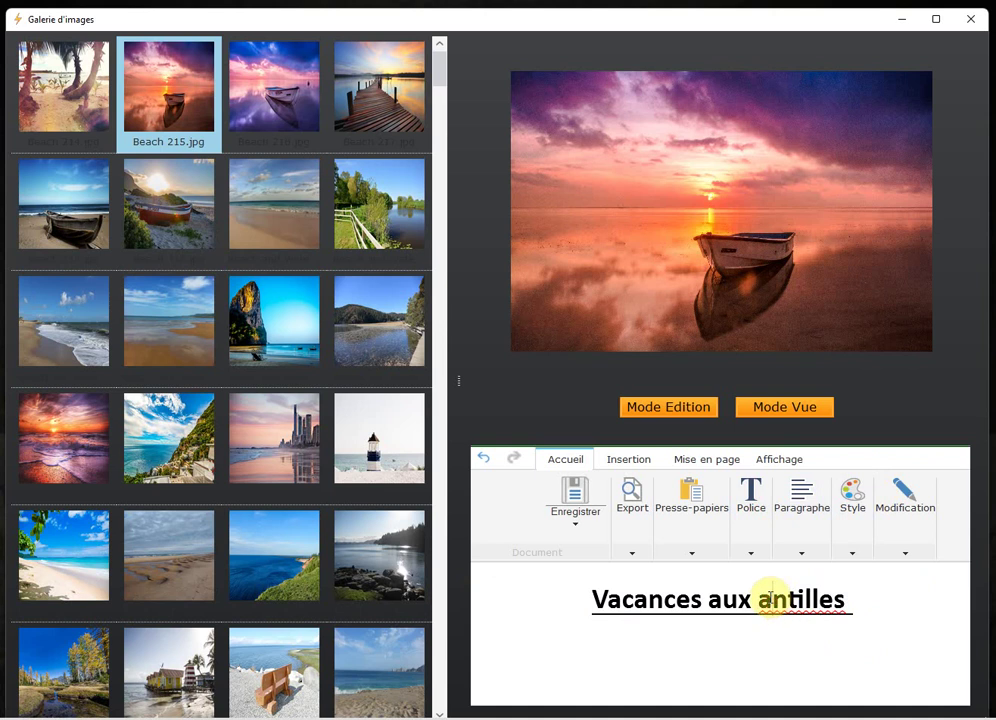
pyautogui.press('BackSpace')
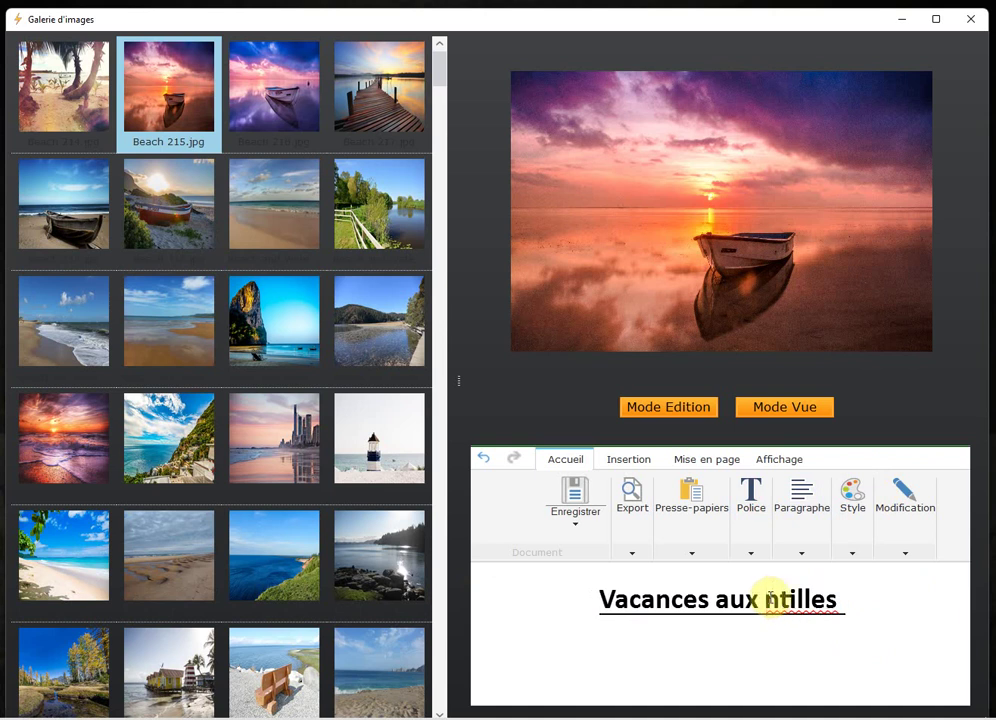
pyautogui.write('A')
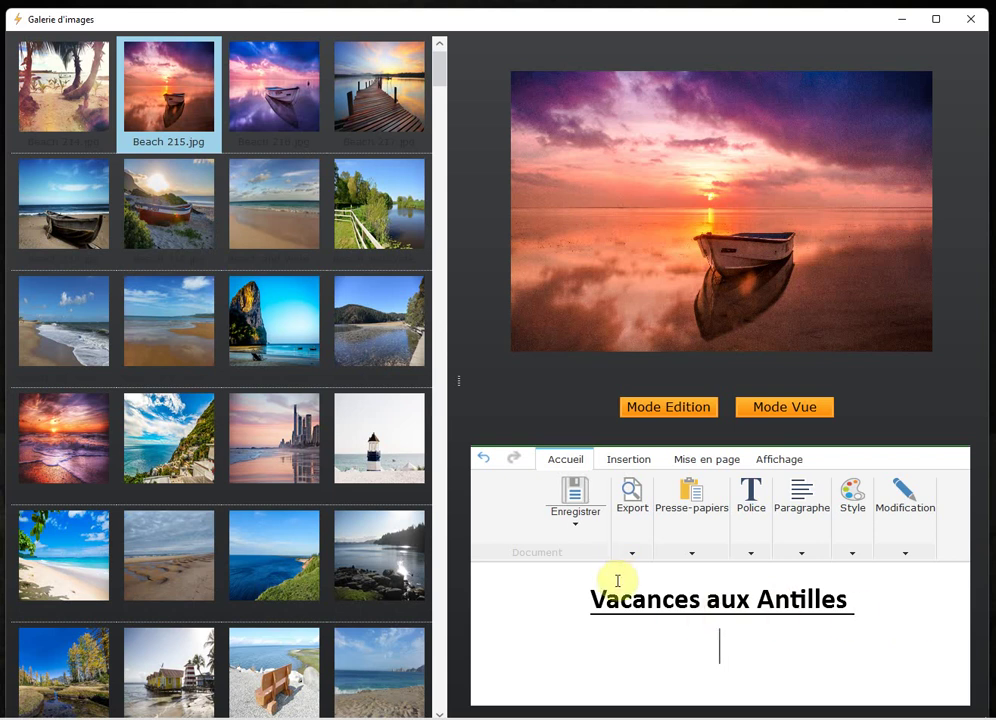
pyautogui.write('xs')
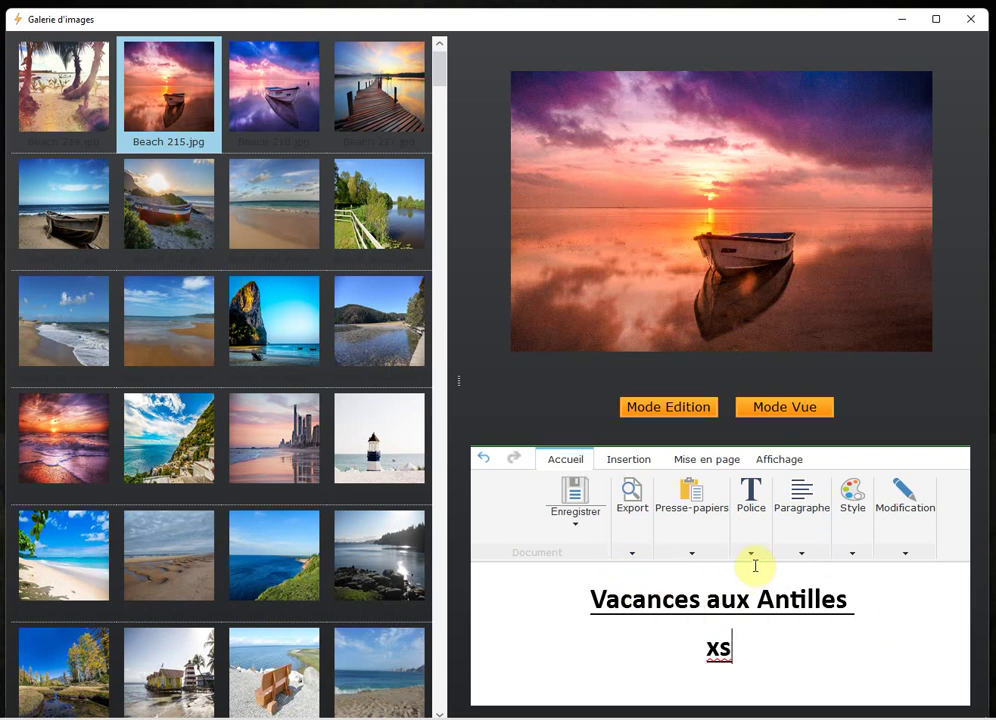
pyautogui.write('qdsqdqsqs')
# Reduce the font size of the line "xsqdsqdqsqs" and remove its bold and underline
pyautogui.moveTo(818, 652); pyautogui.dragTo(563, 630)
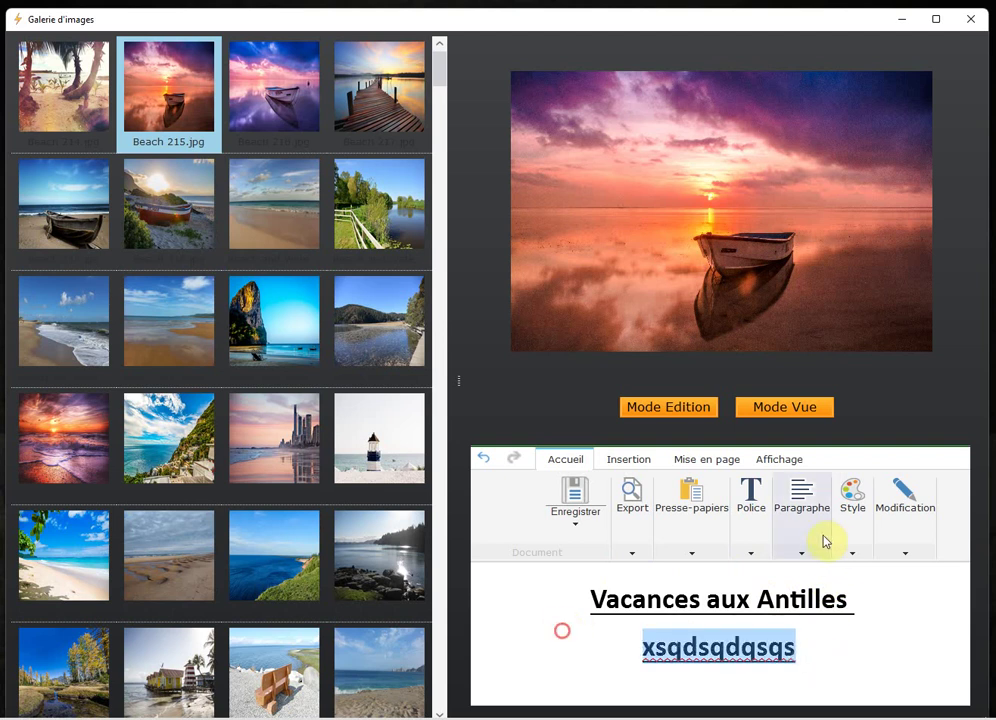
pyautogui.click(751, 552)
pyautogui.click(903, 573)
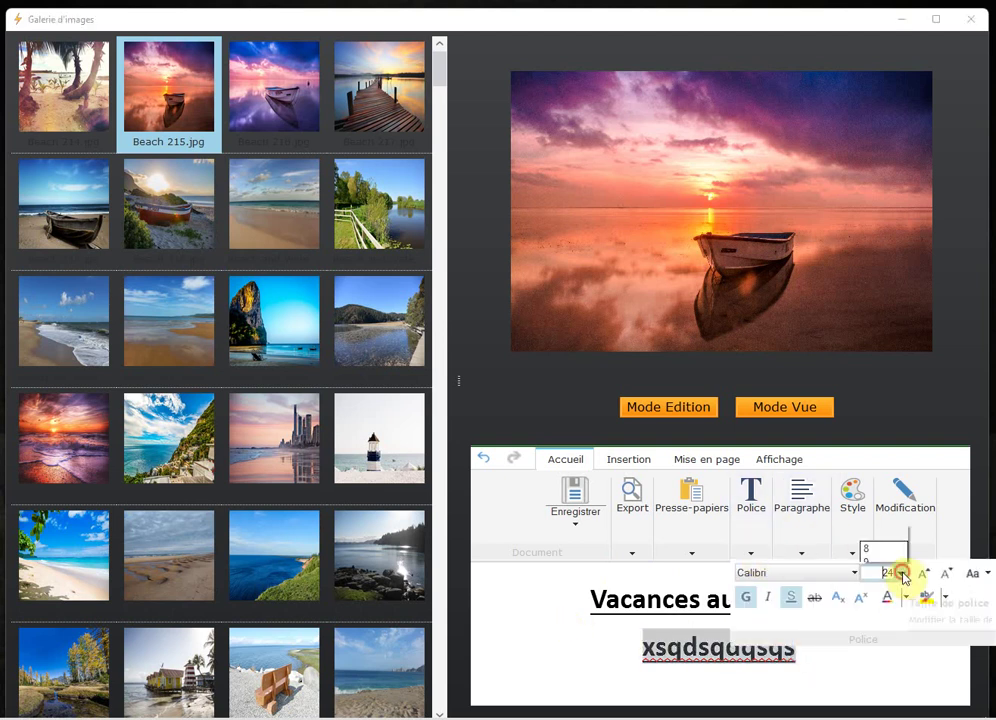
pyautogui.click(870, 418)
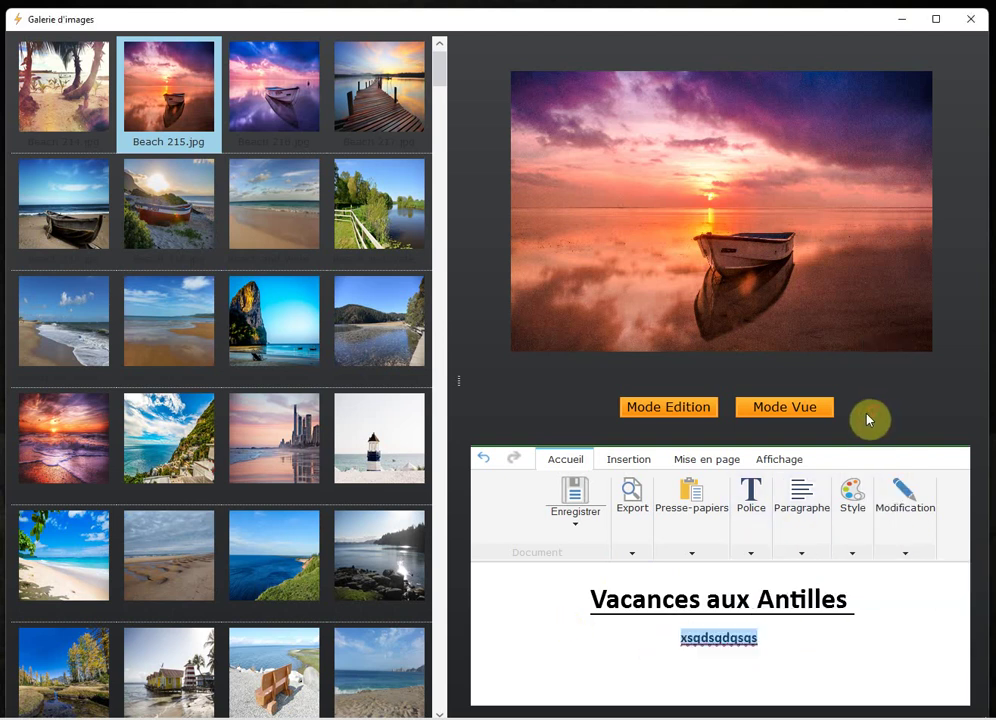
pyautogui.click(757, 554)
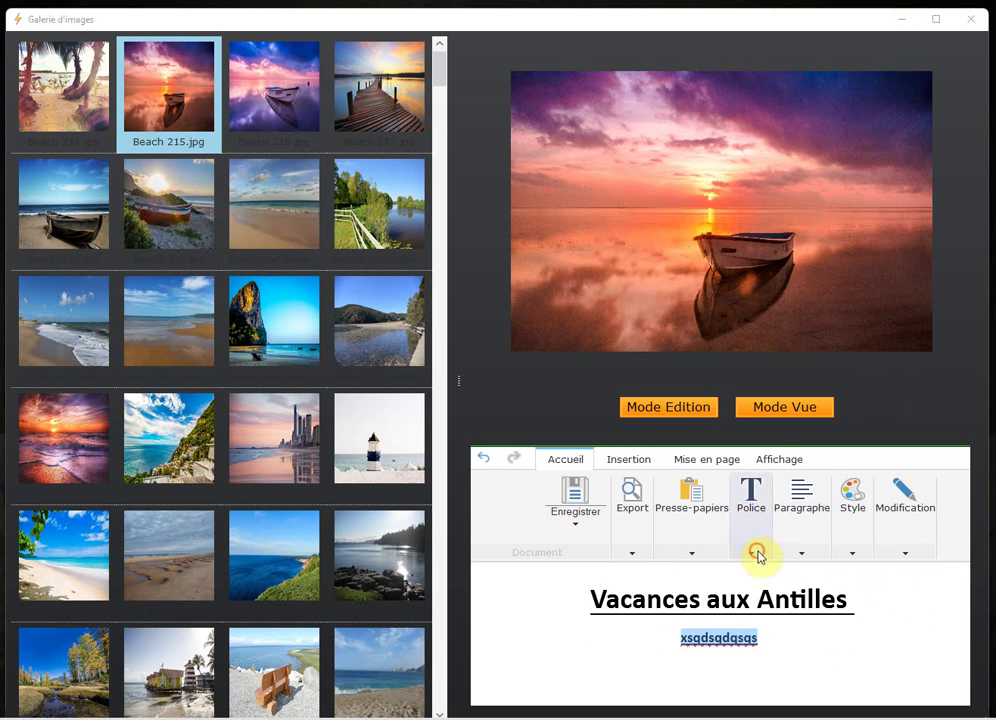
pyautogui.click(751, 595)
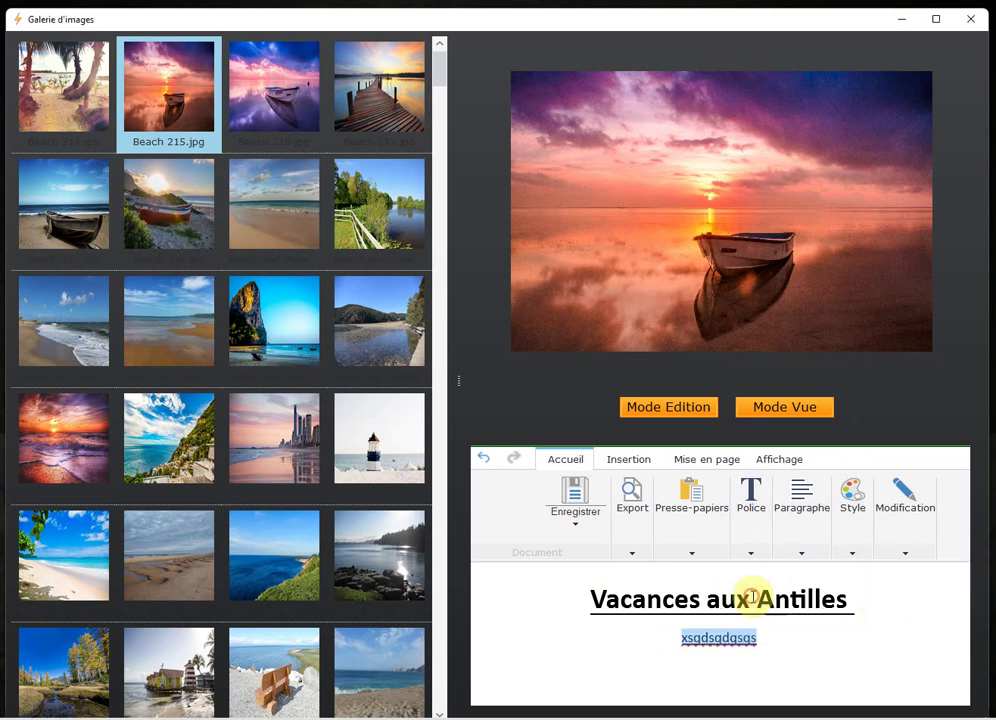
pyautogui.click(756, 545)
pyautogui.click(789, 598)
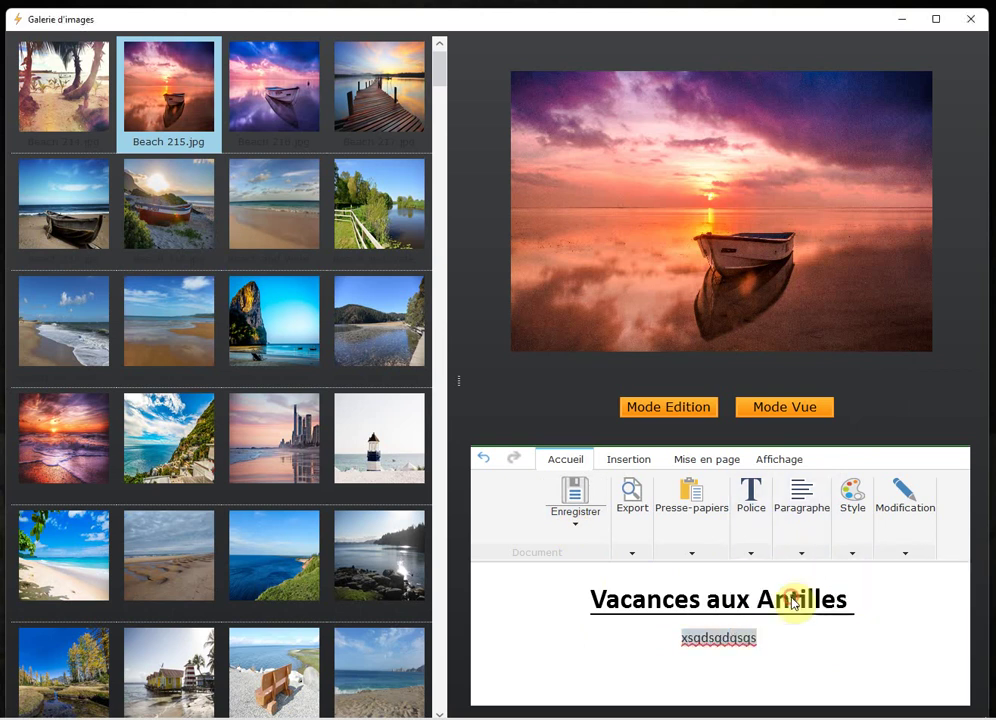
pyautogui.click(796, 656)
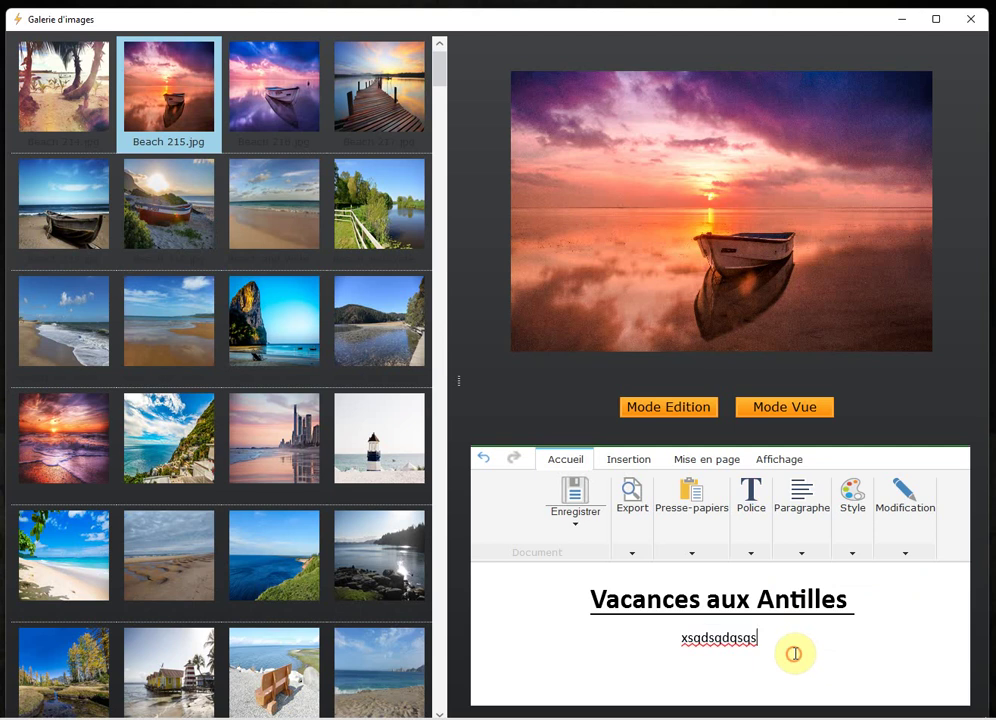
# Save the text for Beach 215.jpg, and check it by switching to Beach 214.jpg and back
pyautogui.click(580, 500)
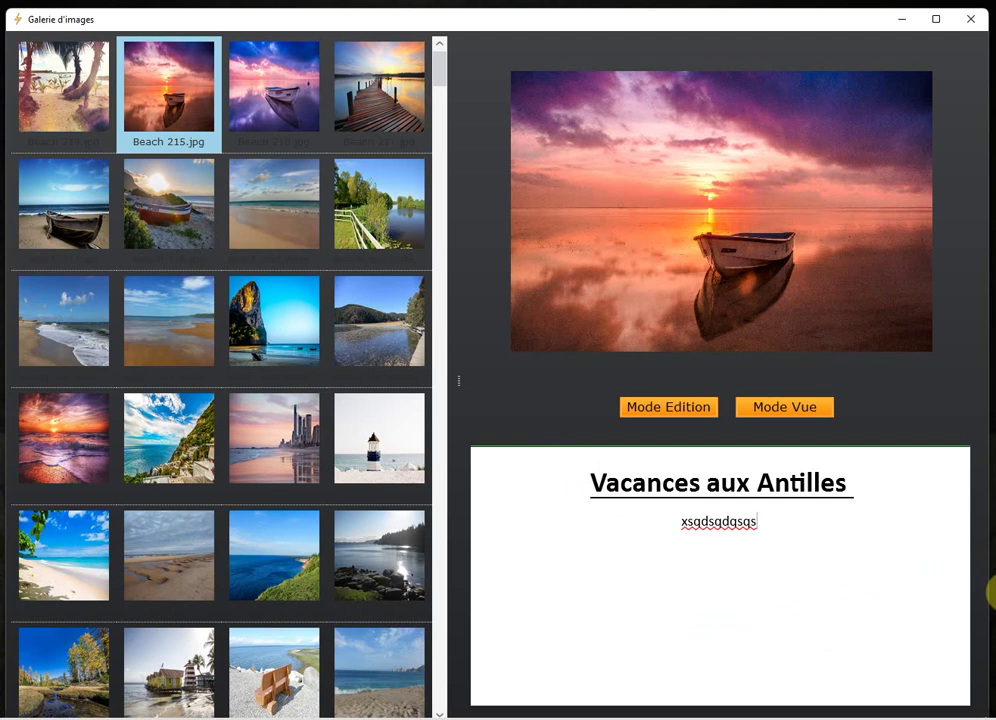
pyautogui.click(79, 104)
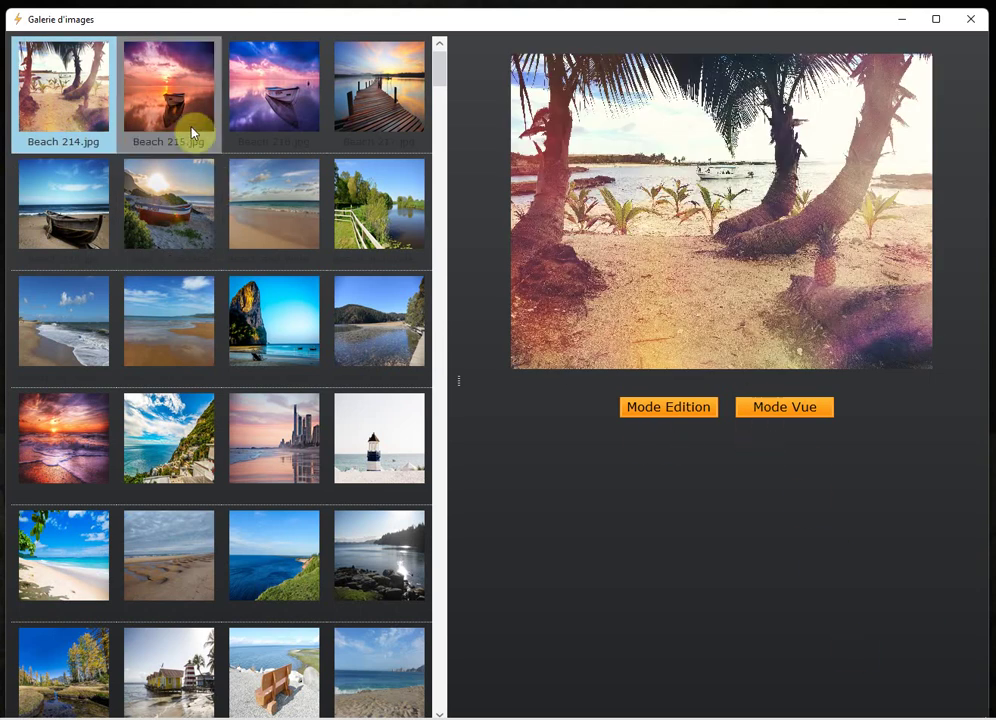
pyautogui.click(172, 99)
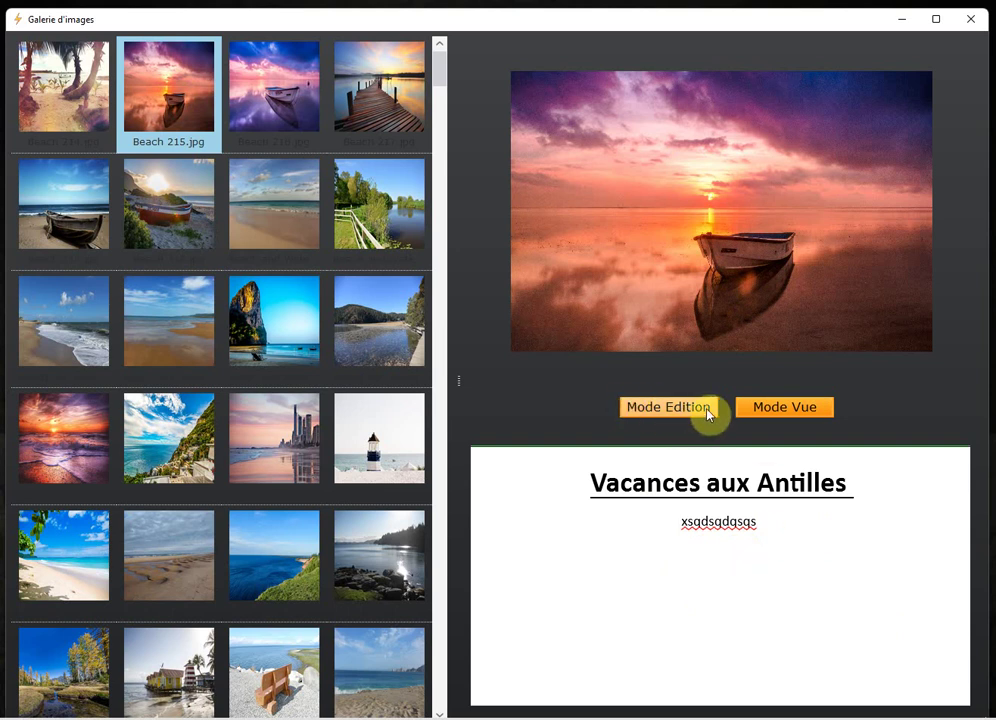
# Reopen the text of Beach 215.jpg in edit mode and toggle the view mode to enlarge the text area
pyautogui.click(670, 406)
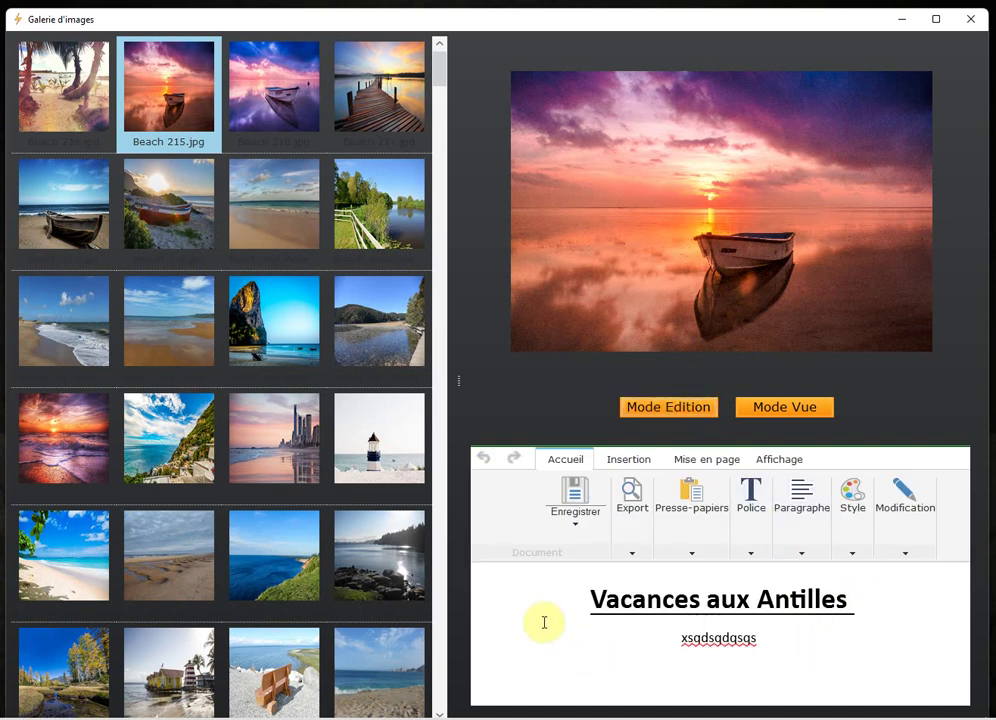
pyautogui.click(788, 638)
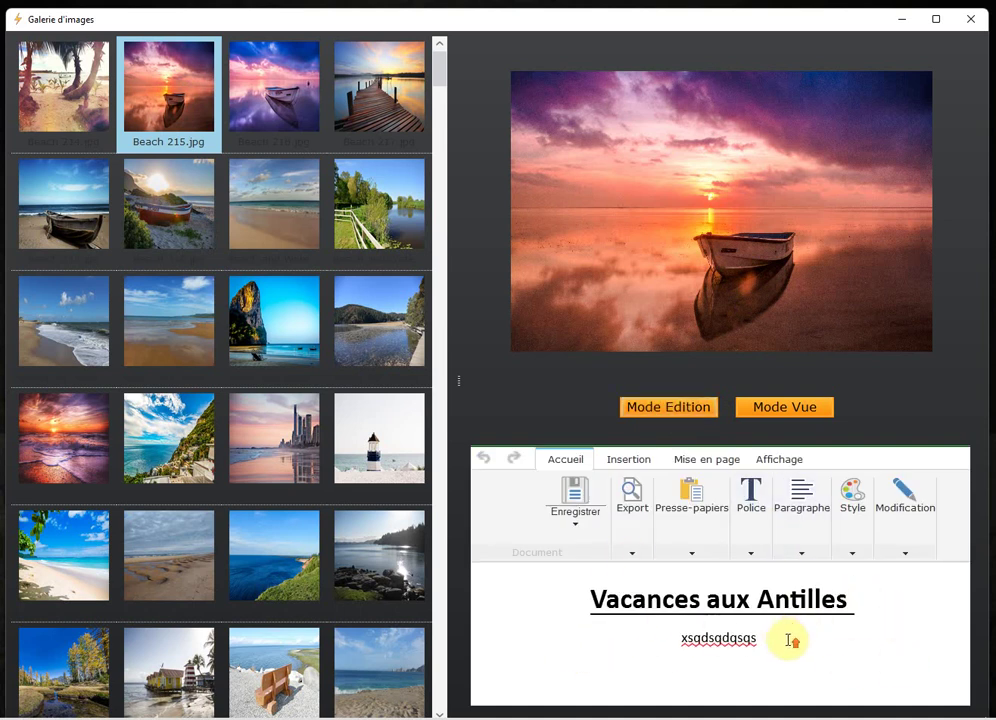
pyautogui.click(787, 409)
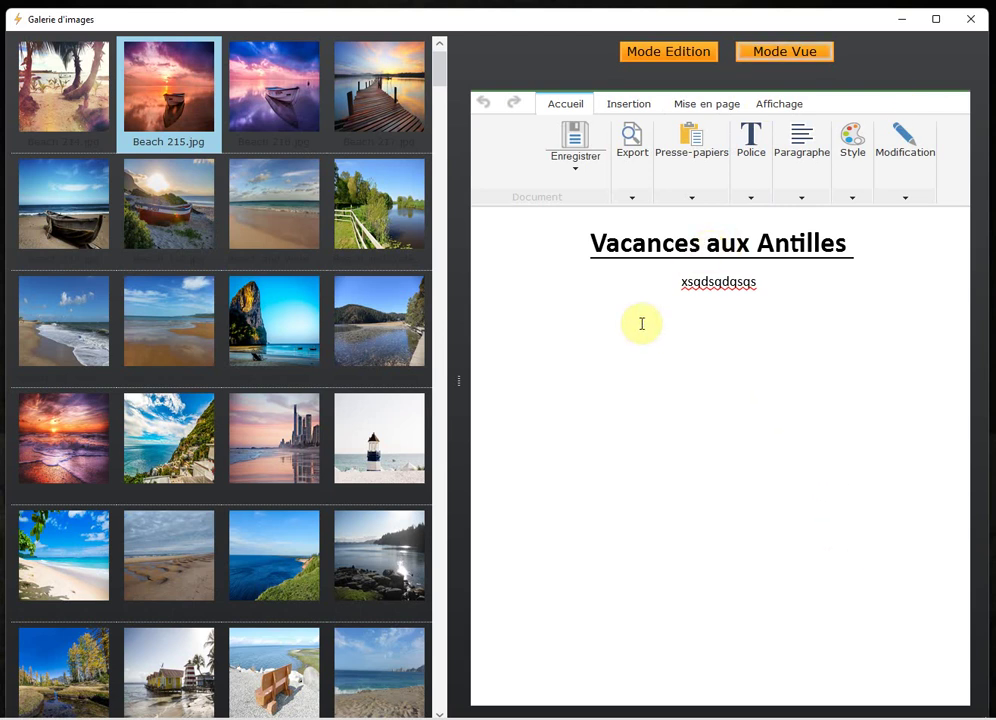
# Insert empty lines below "xsqdsqdqsqs", and switch the view mode back to show the image before closing the gallery
pyautogui.click(765, 284)
pyautogui.press('Return')
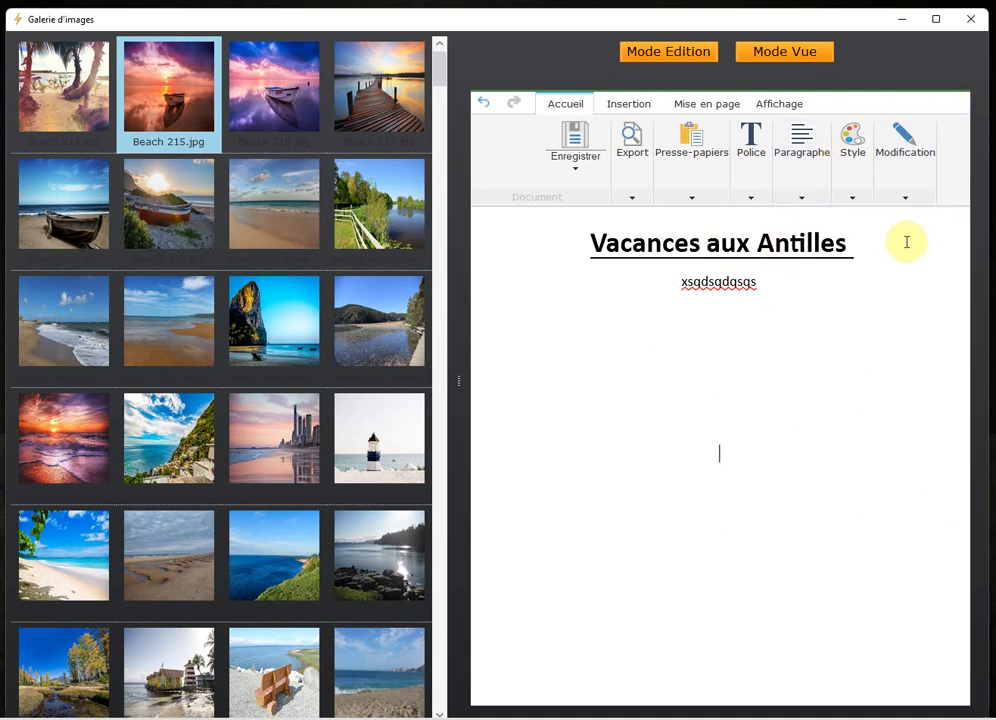
pyautogui.click(782, 58)
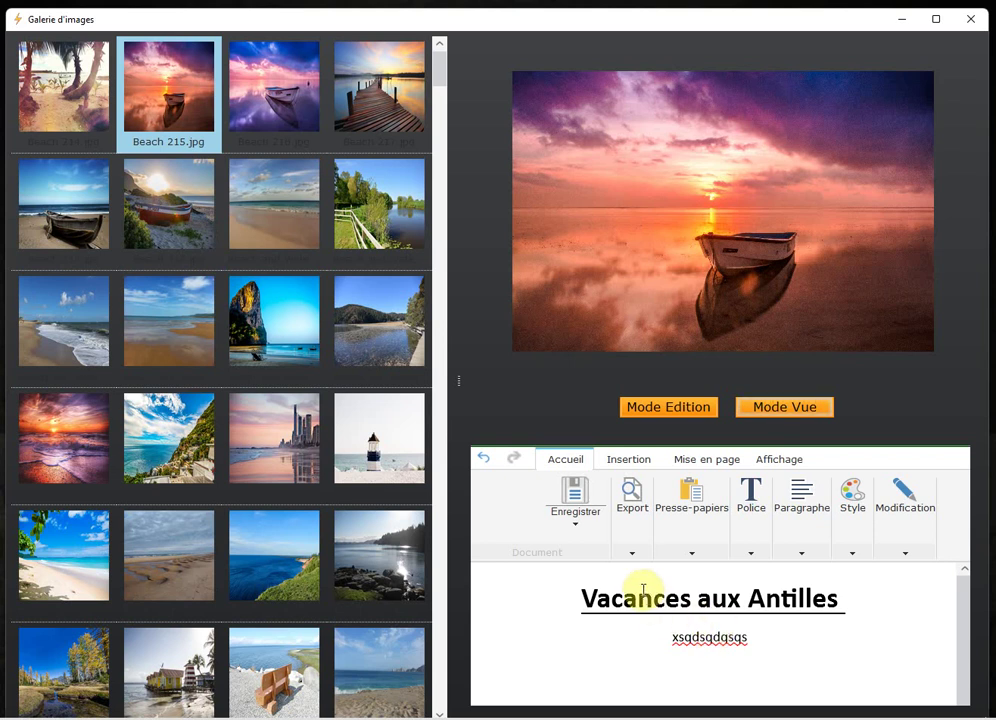
pyautogui.click(970, 19)
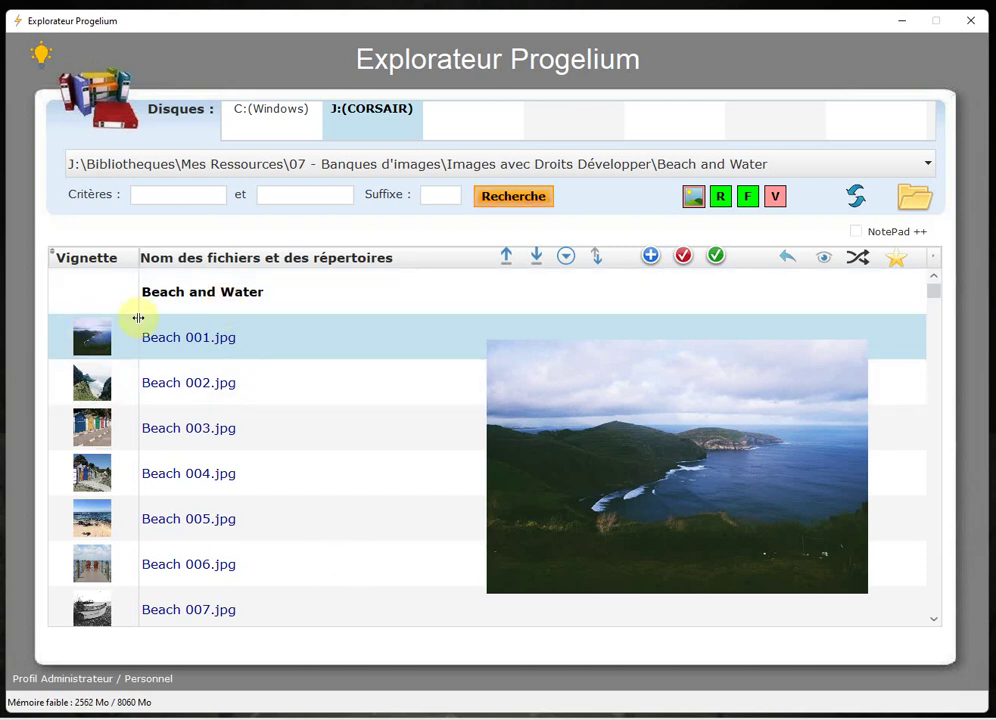
pyautogui.rightClick(220, 342)
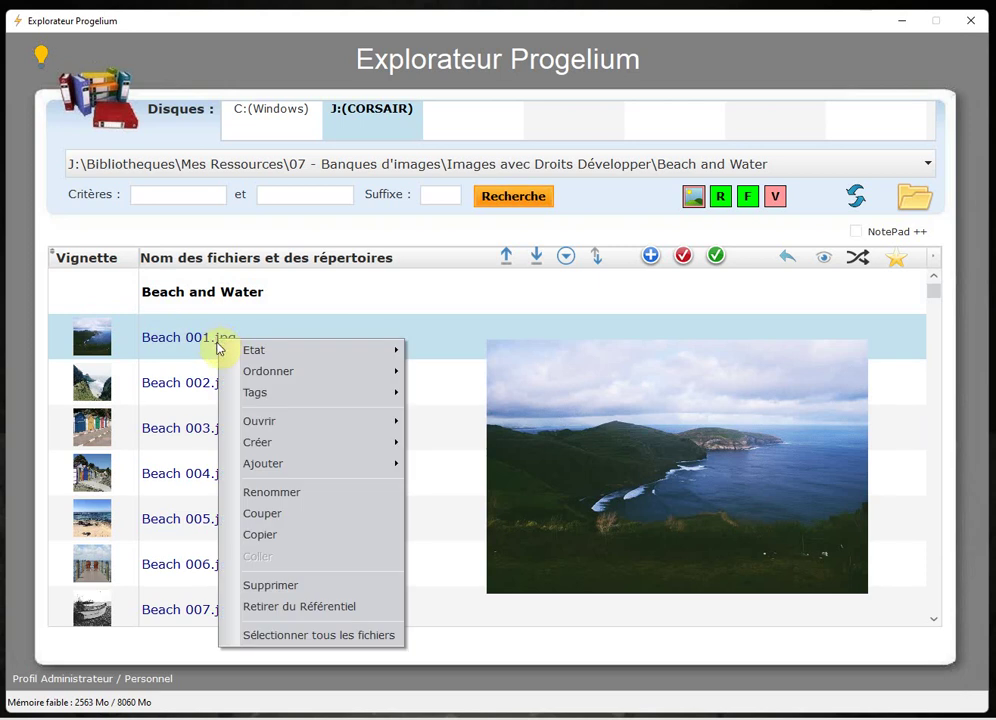
pyautogui.moveTo(267, 396)
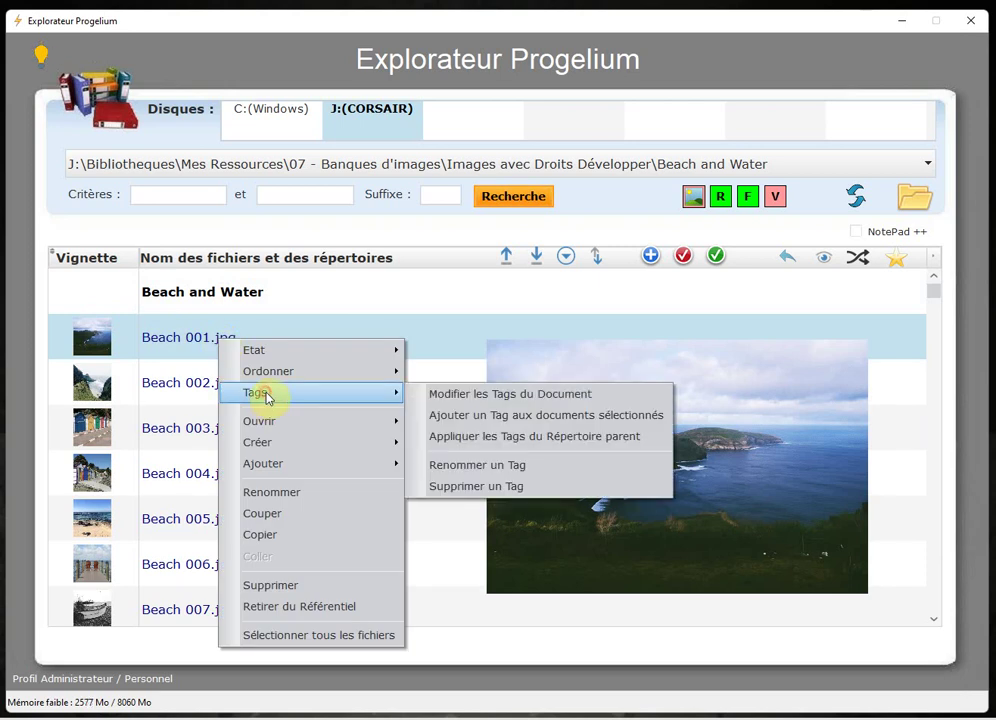
pyautogui.click(527, 394)
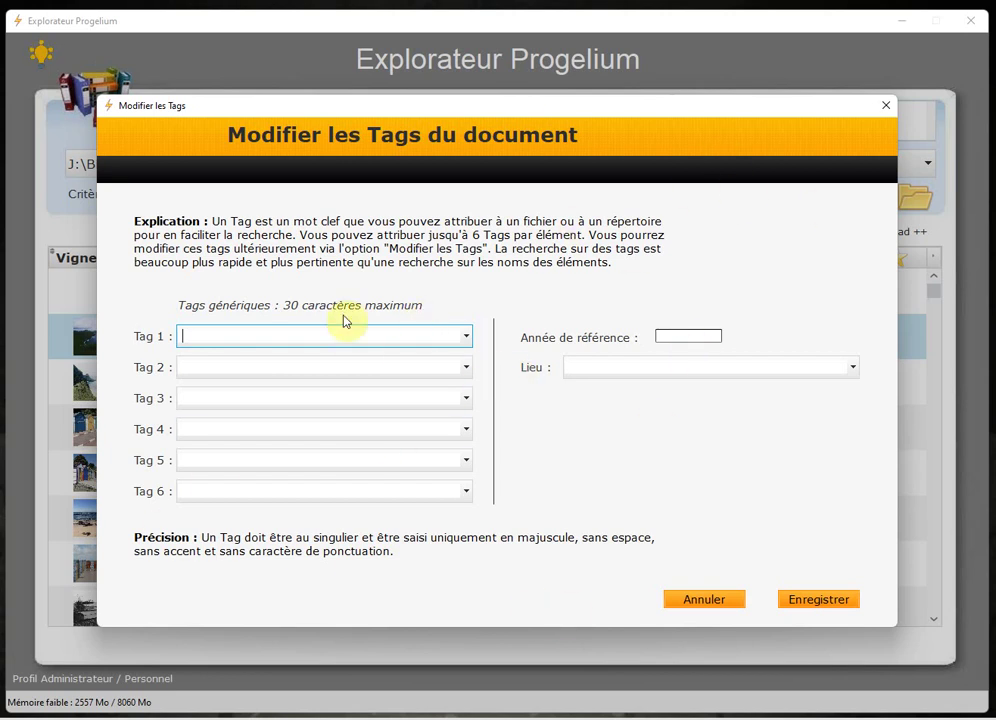
pyautogui.click(467, 342)
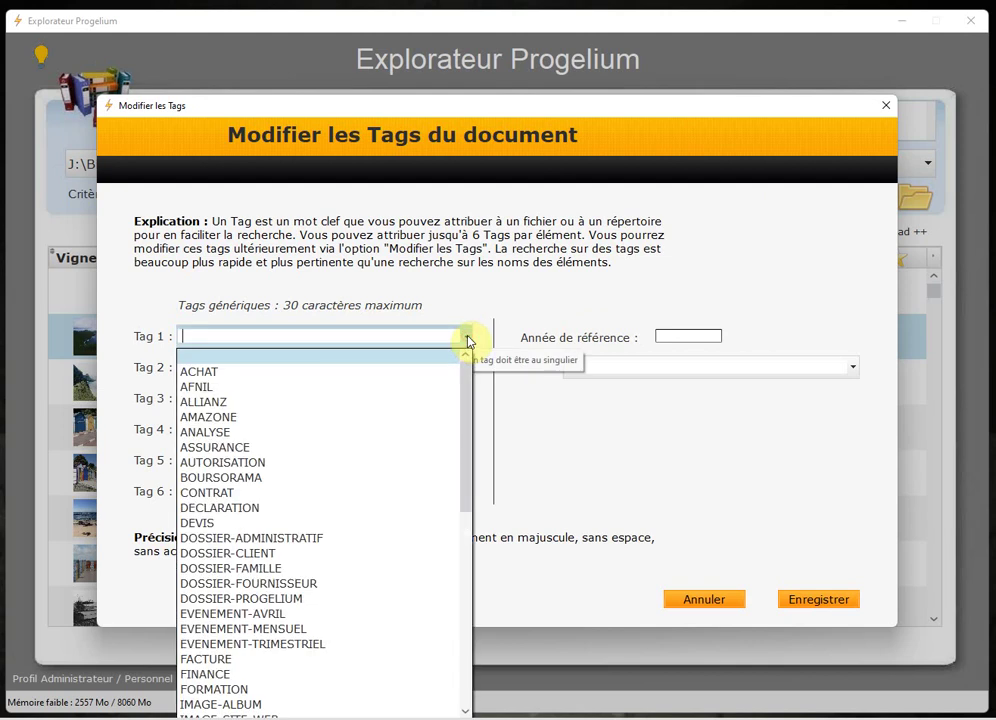
pyautogui.scroll(-2, 396, 492)
pyautogui.scroll(-1, 392, 494)
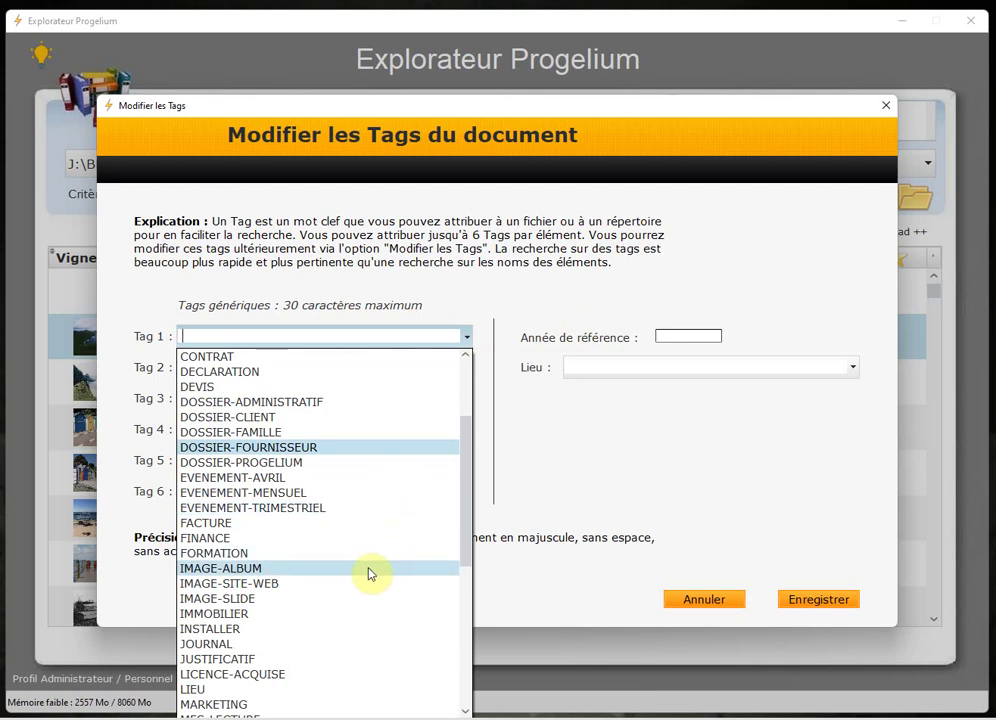
pyautogui.click(281, 567)
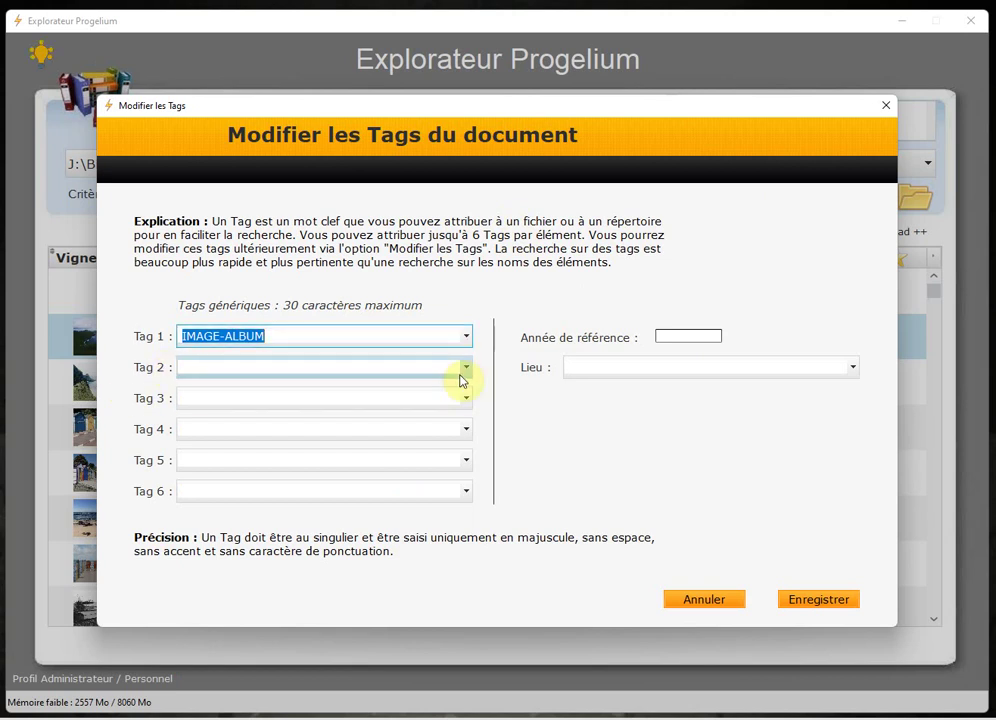
pyautogui.click(679, 338)
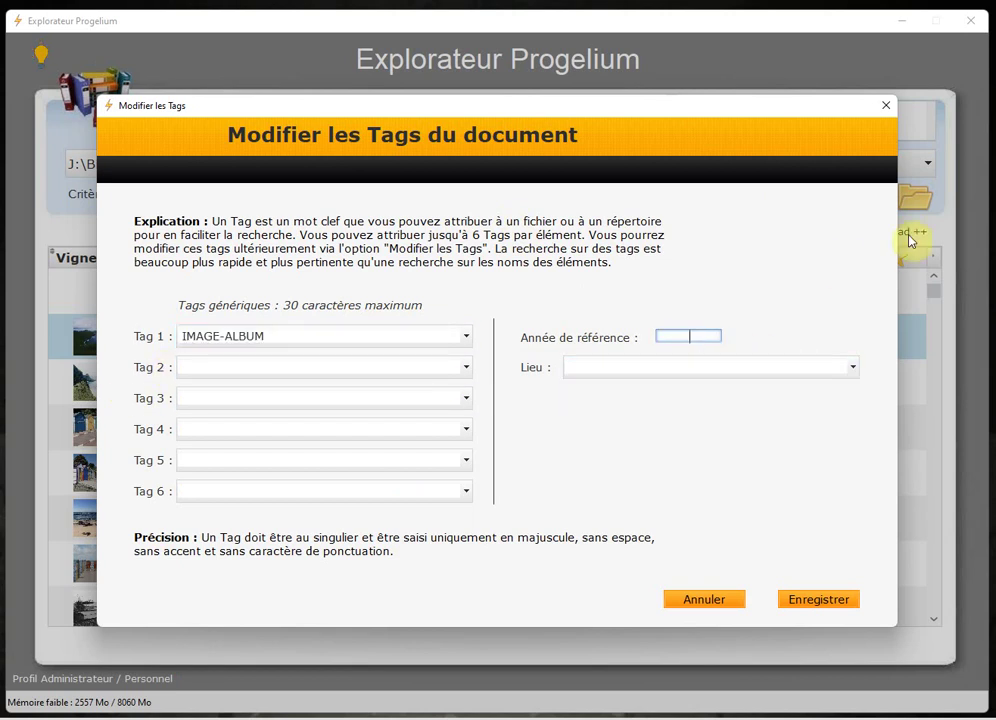
pyautogui.click(885, 108)
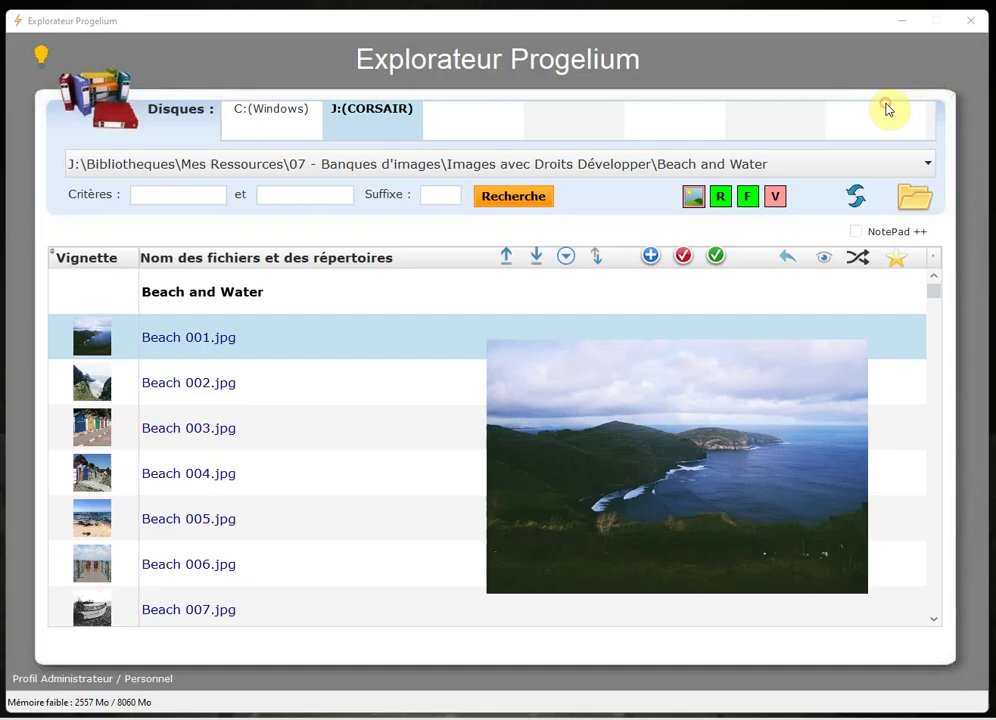
# Check the tags assigned to Beach 001.jpg and close the dialog without changing them
pyautogui.rightClick(234, 340)
pyautogui.moveTo(415, 388)
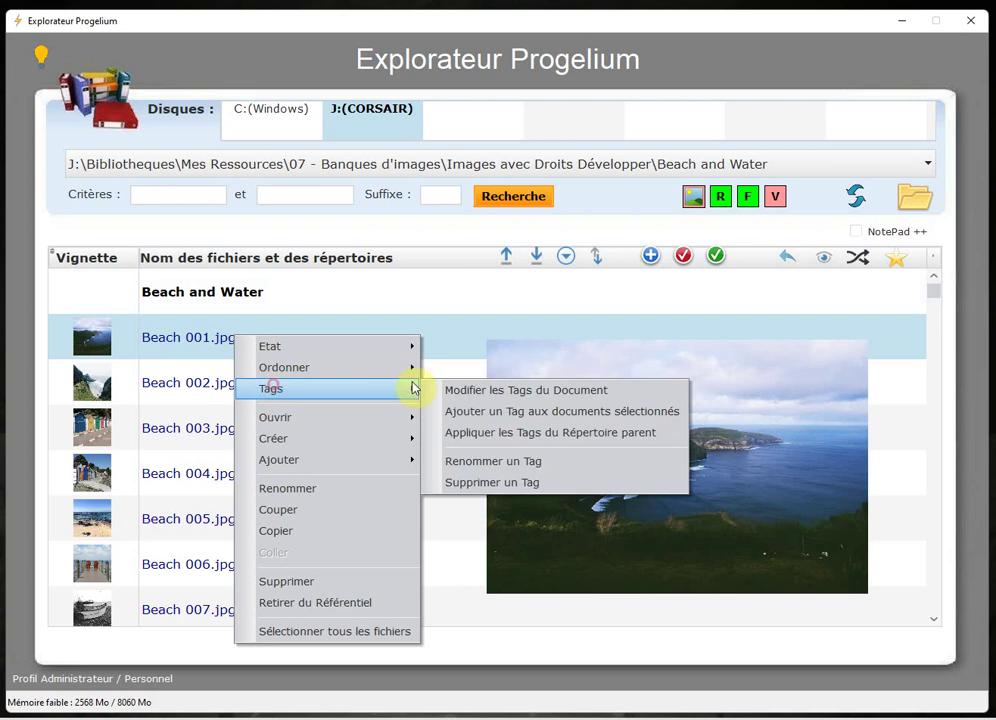
pyautogui.click(458, 389)
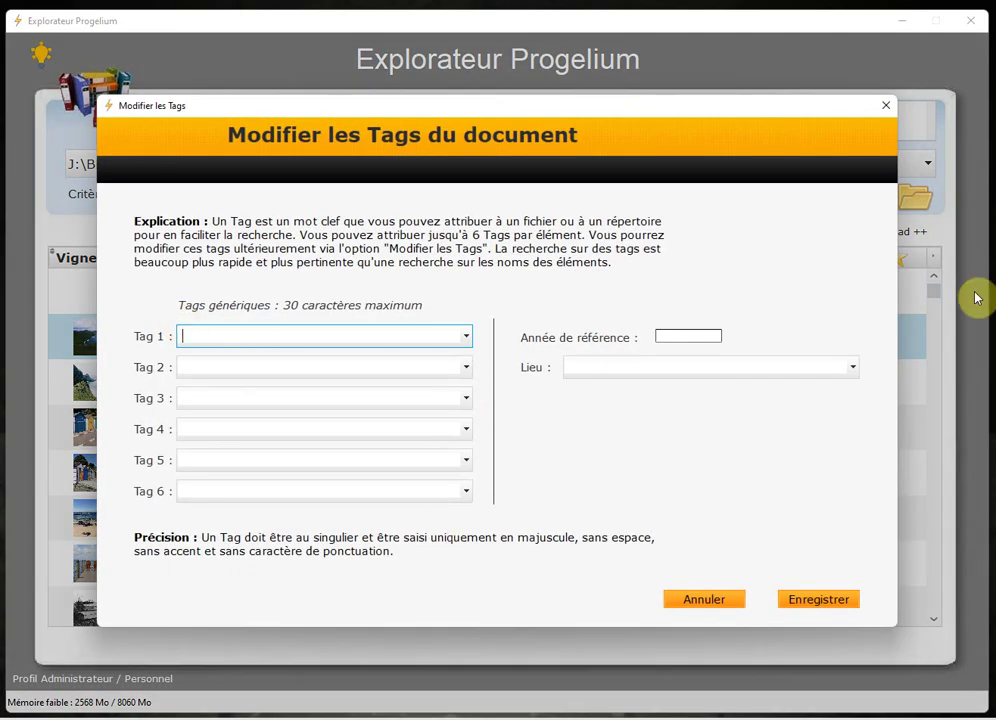
pyautogui.click(885, 105)
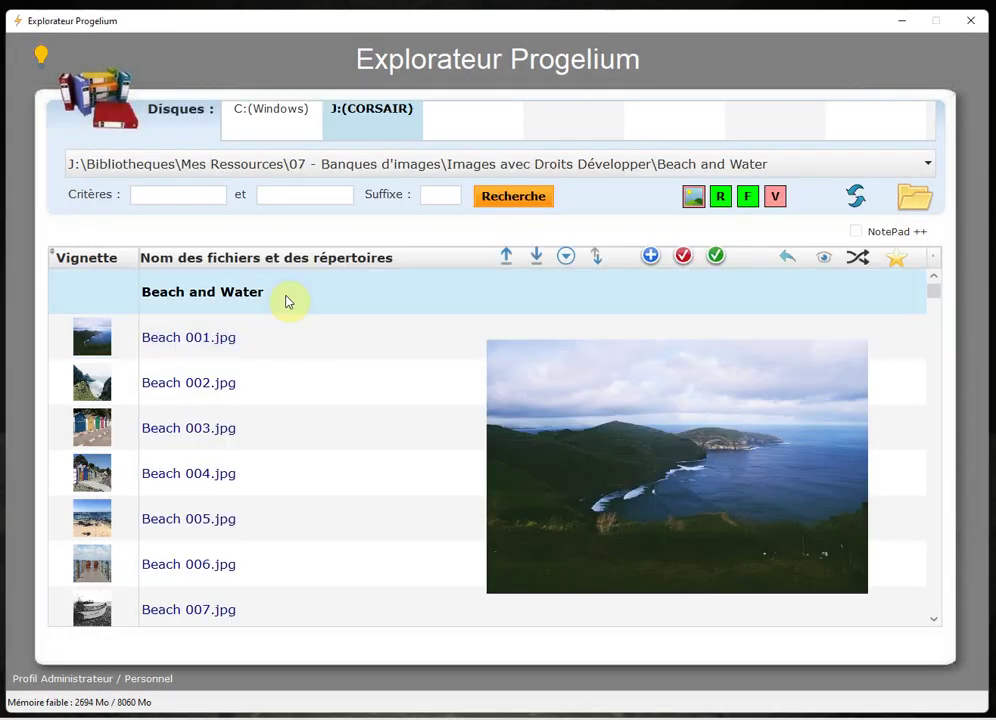
# Start modifying the tags of the Beach and Water folder and set Tag 1 to IMAGE-ALBUM
pyautogui.rightClick(240, 293)
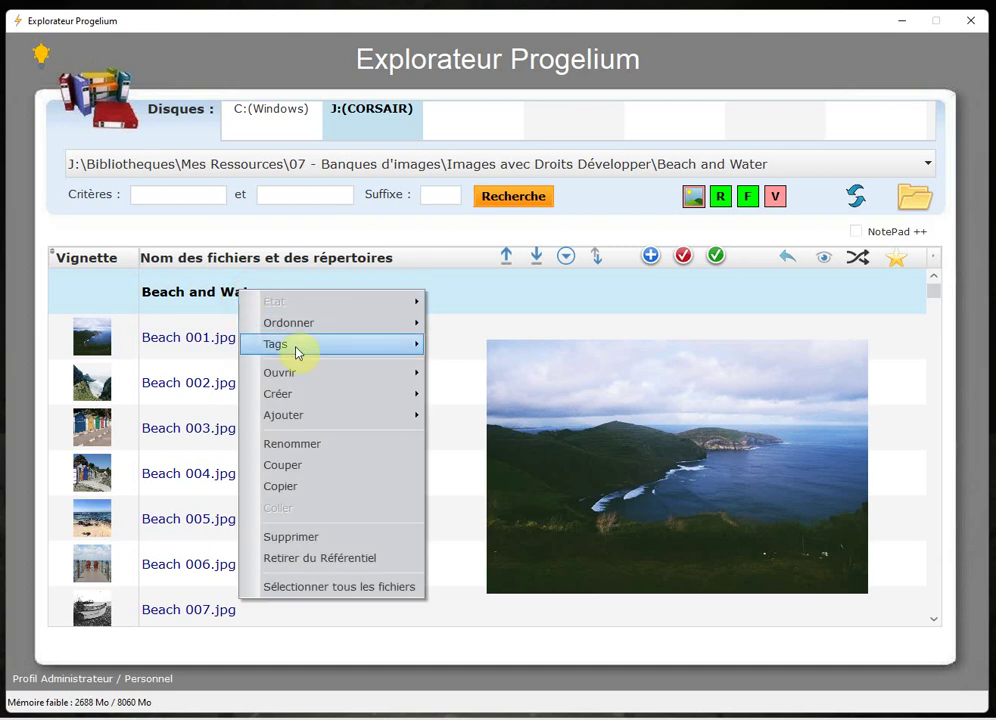
pyautogui.moveTo(297, 352)
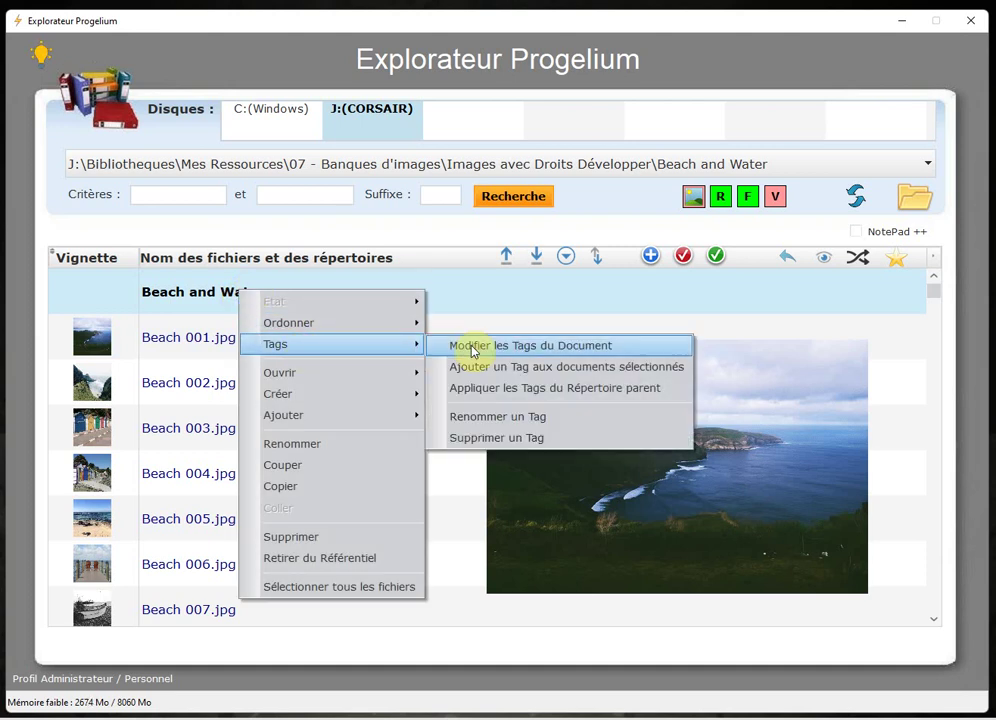
pyautogui.click(575, 347)
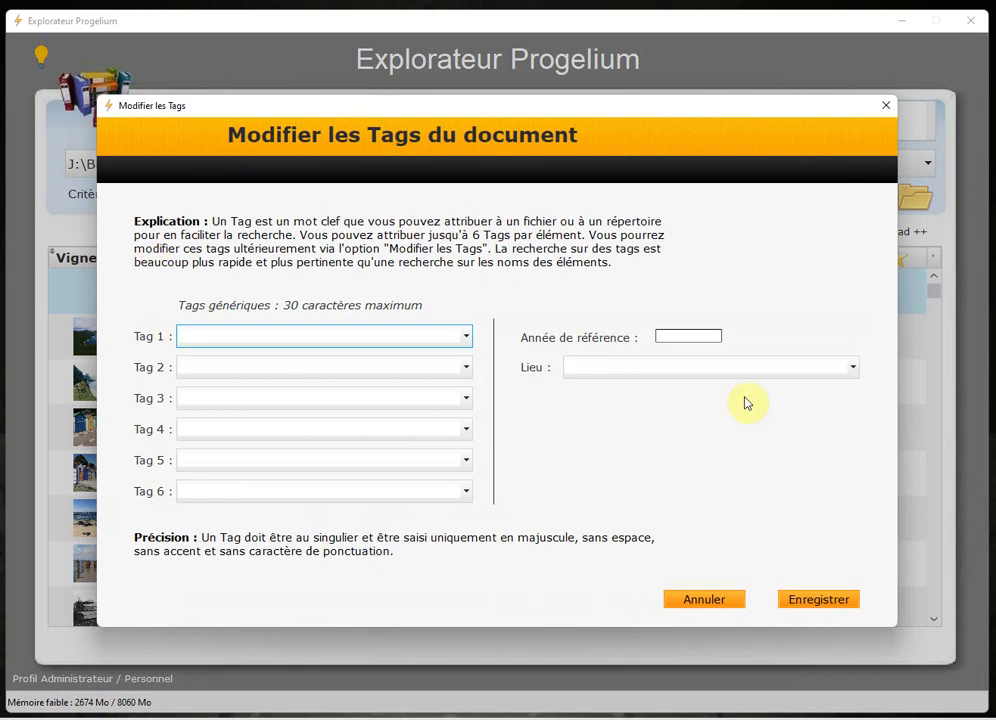
pyautogui.click(466, 338)
pyautogui.scroll(-3, 240, 510)
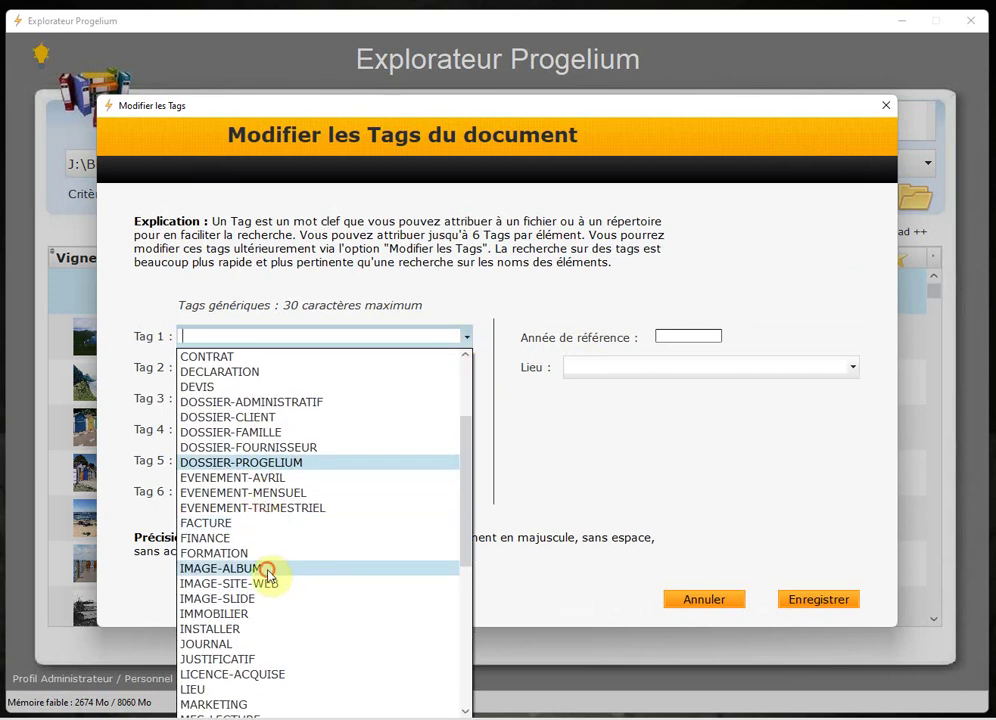
pyautogui.click(267, 568)
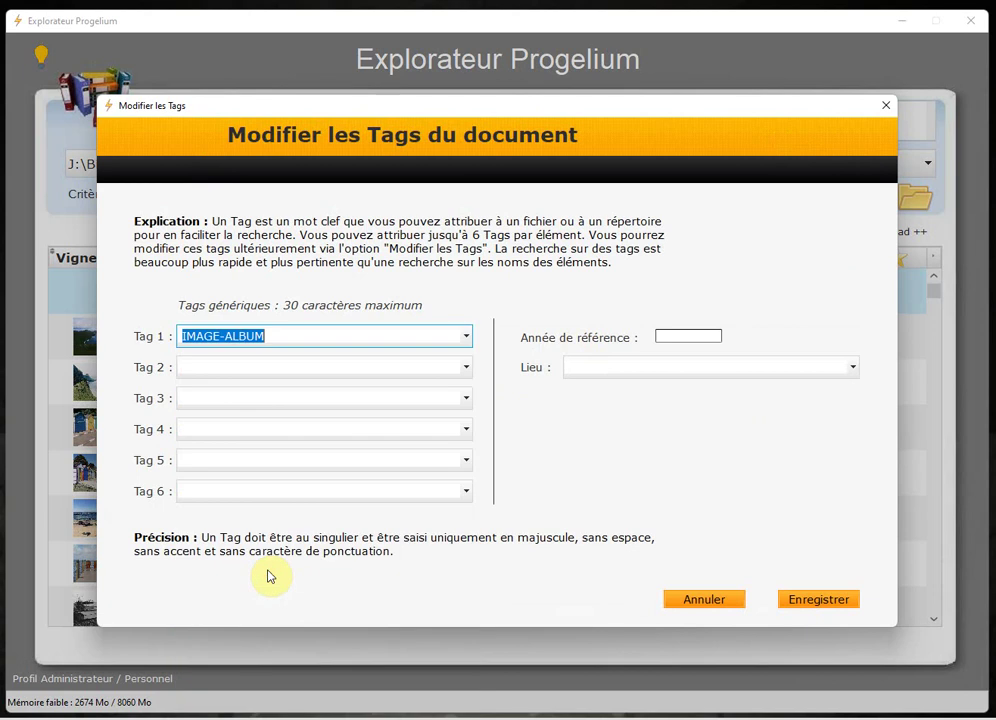
pyautogui.click(281, 336)
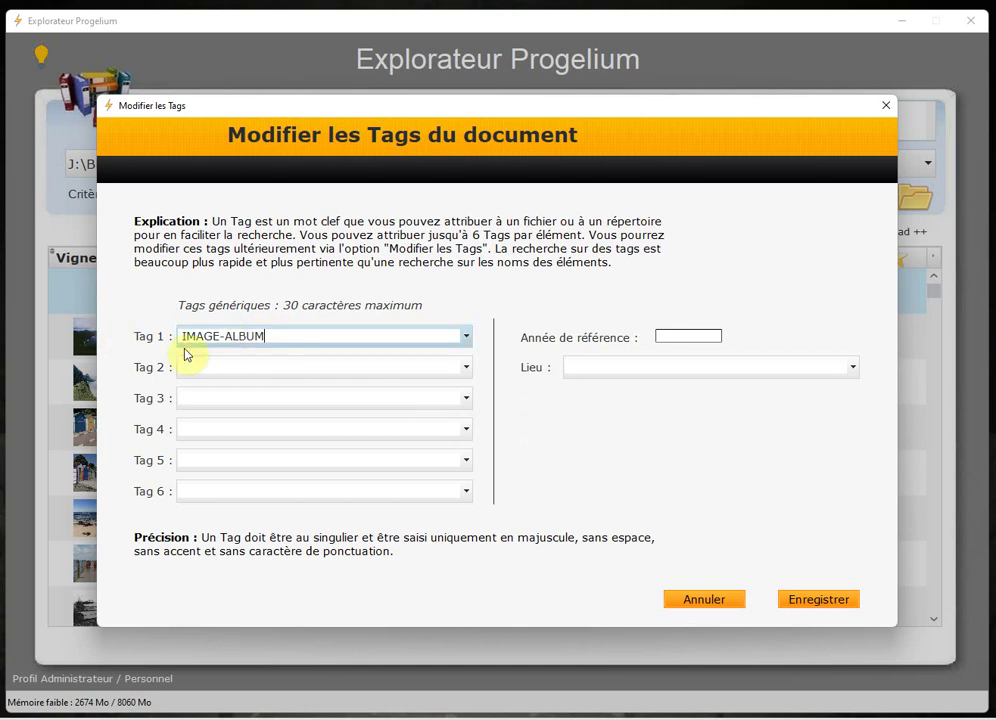
# Set the folder's reference year to 2022 and its place (Lieu) to ANTILLES, and save the tags
pyautogui.click(681, 337)
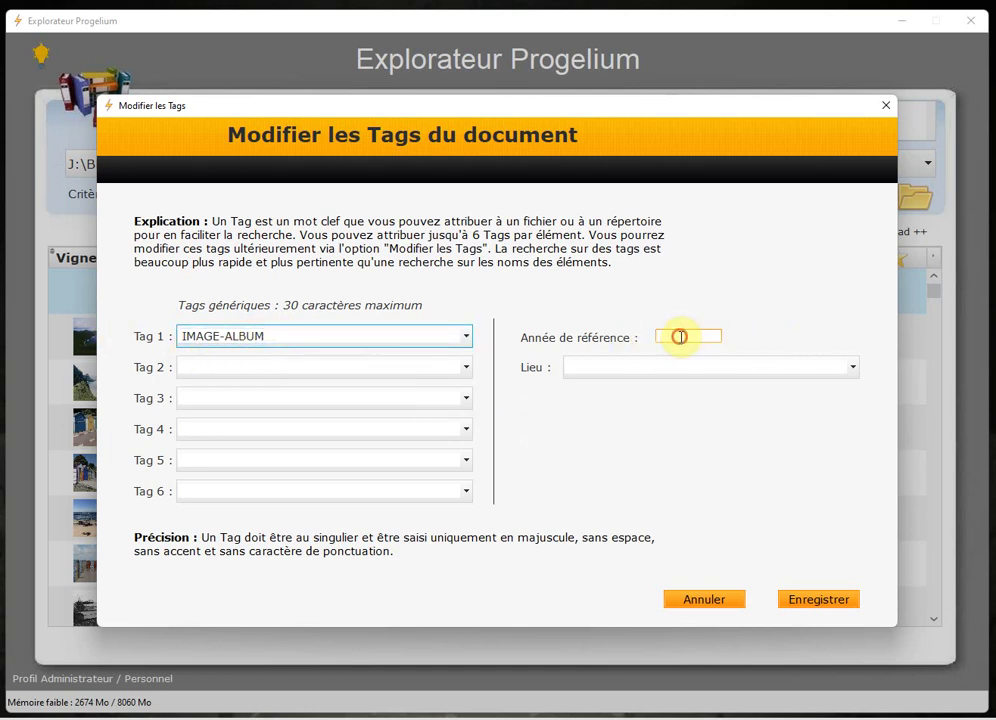
pyautogui.write('20')
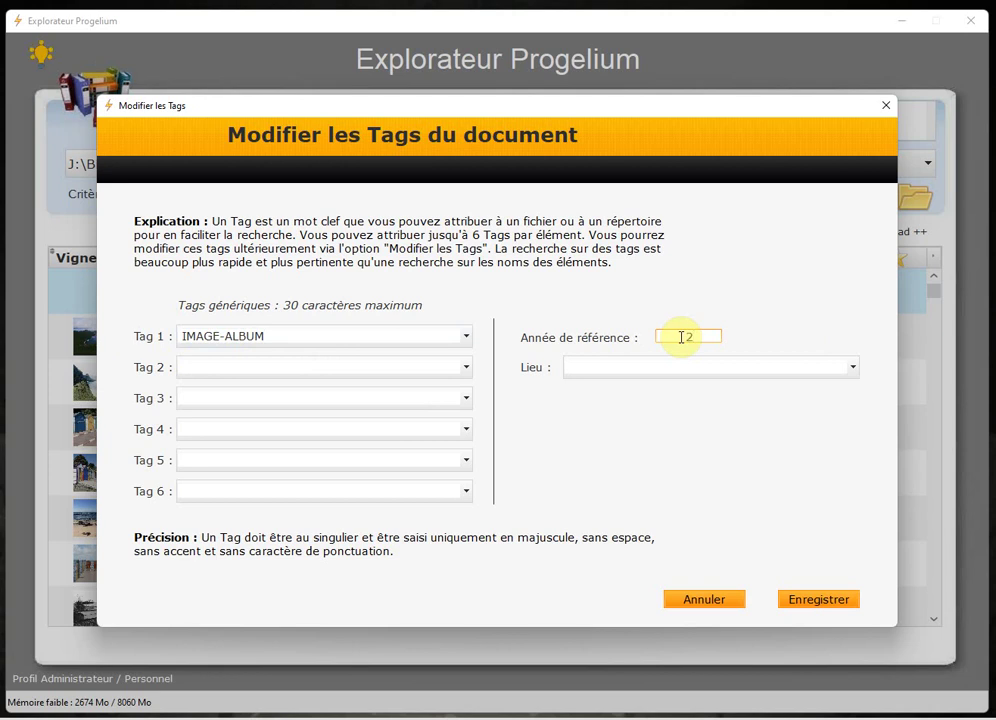
pyautogui.write('22')
pyautogui.click(689, 368)
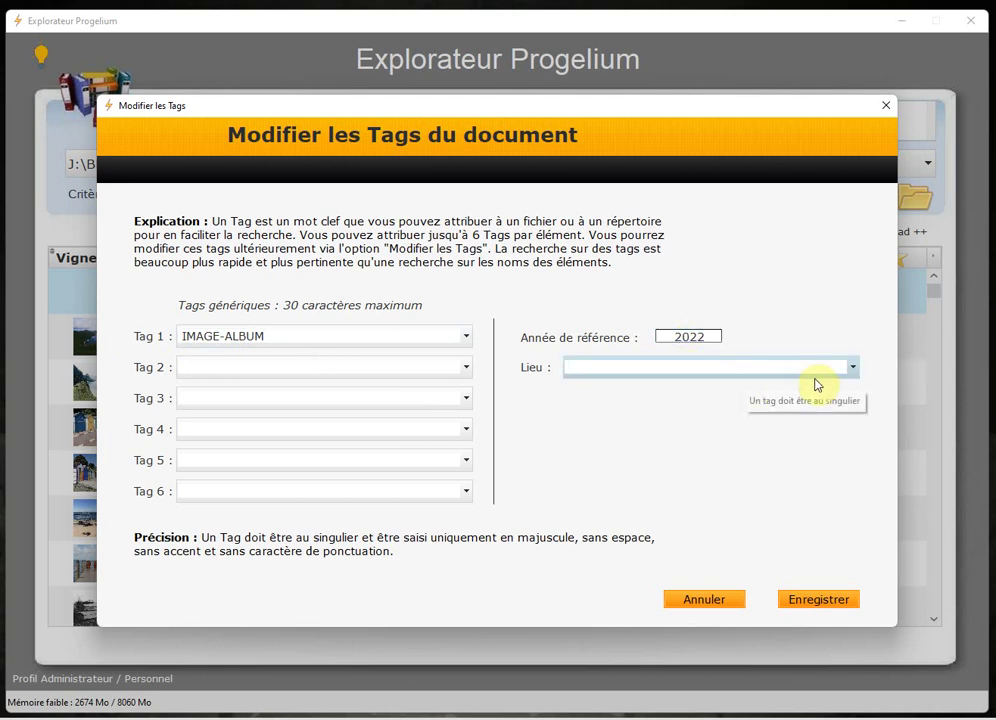
pyautogui.write('A')
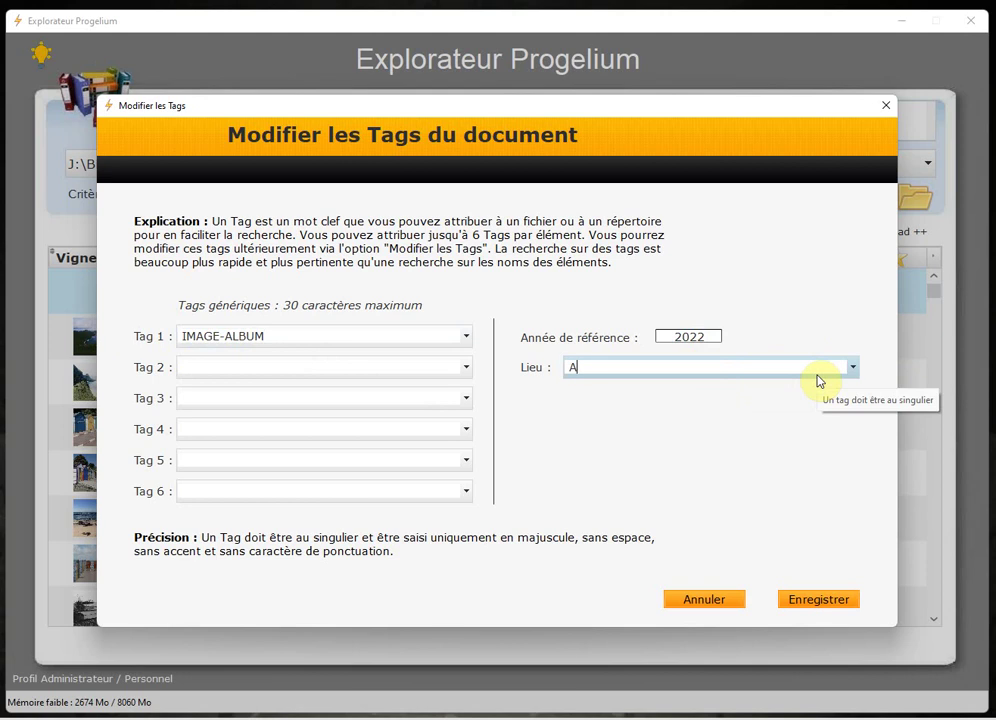
pyautogui.write('NTILLES')
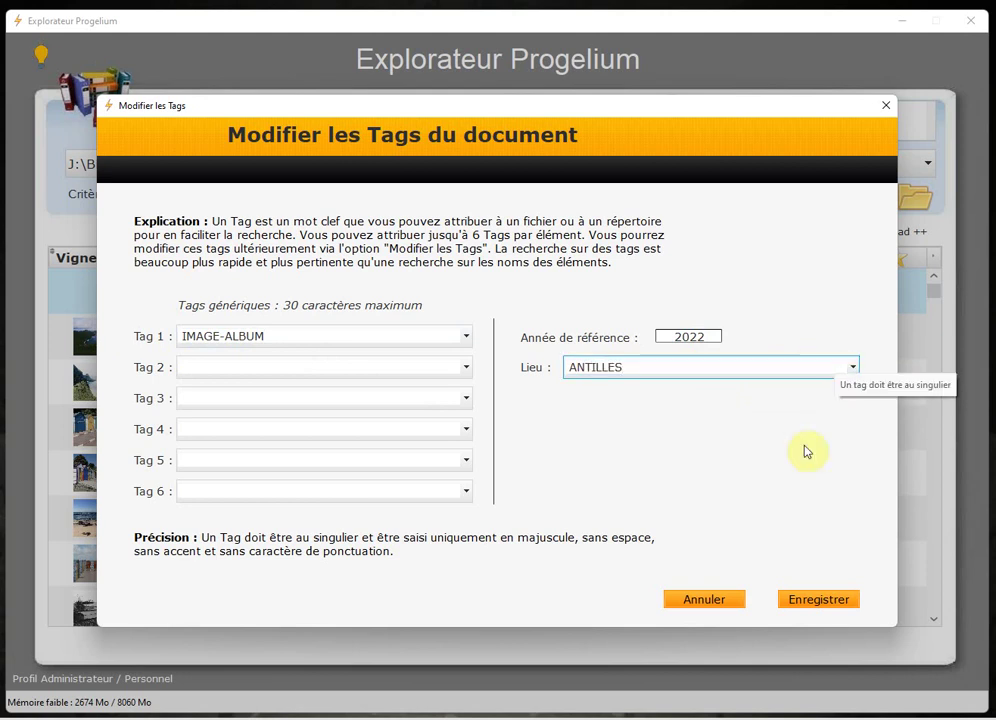
pyautogui.click(816, 600)
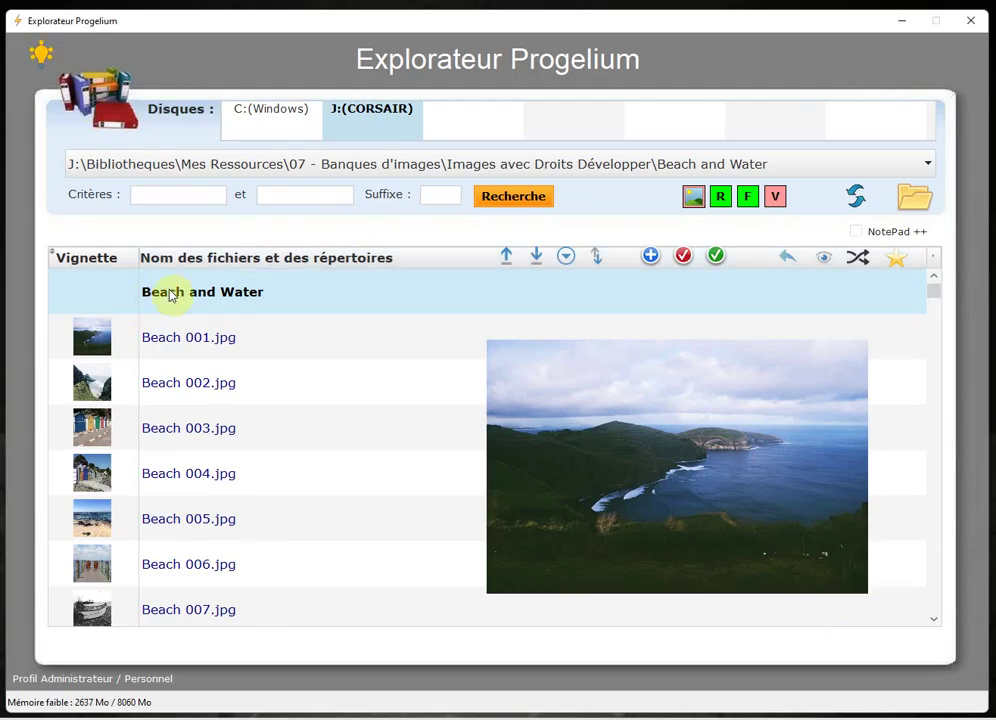
# Review the saved tags of the Beach and Water folder and close the dialog
pyautogui.rightClick(205, 291)
pyautogui.moveTo(262, 344)
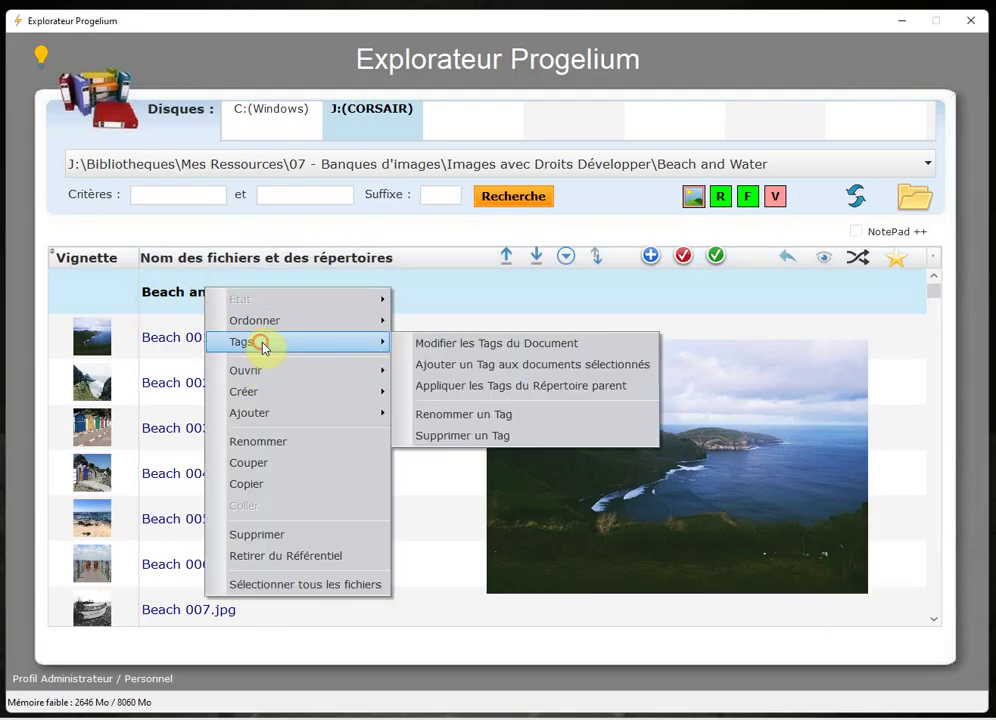
pyautogui.click(421, 343)
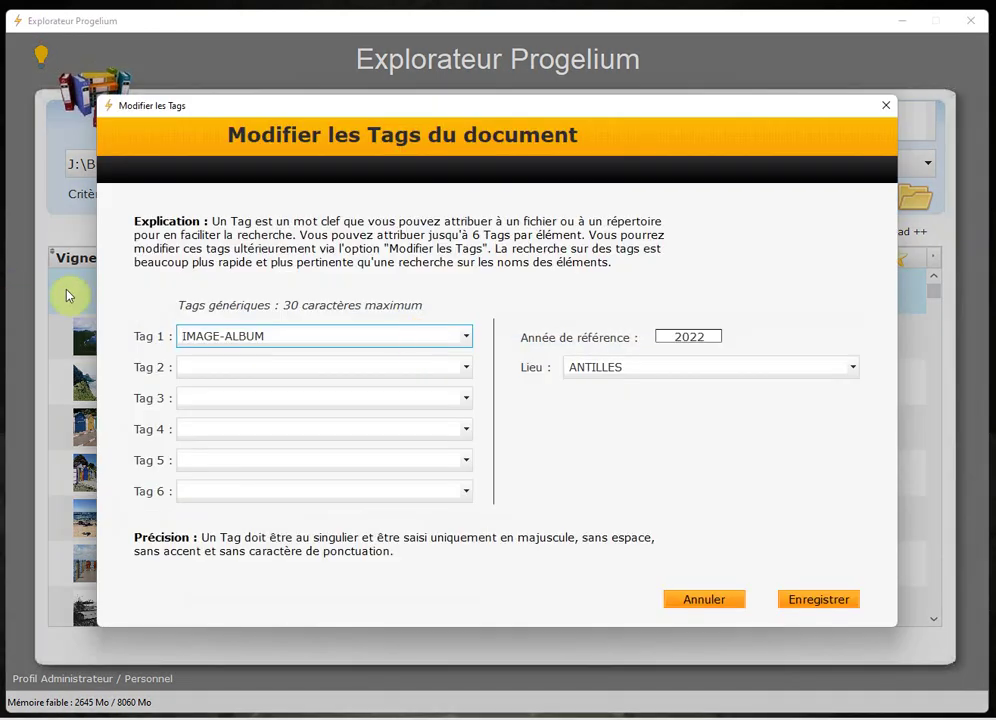
pyautogui.click(880, 108)
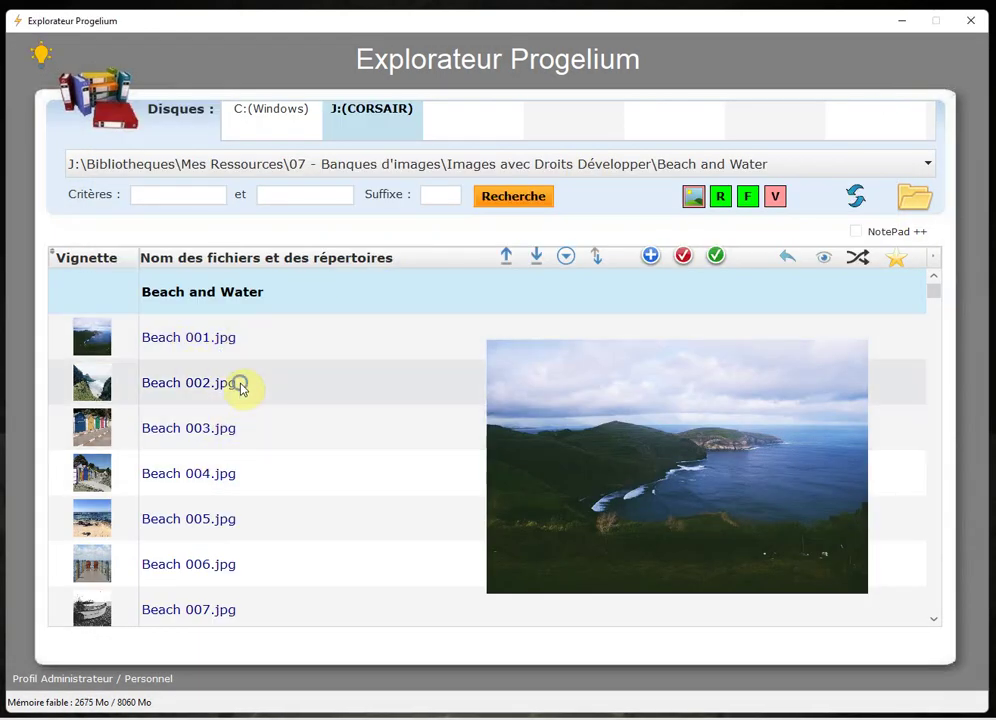
# Check whether Beach 002.jpg has any tags assigned and close the dialog
pyautogui.rightClick(241, 387)
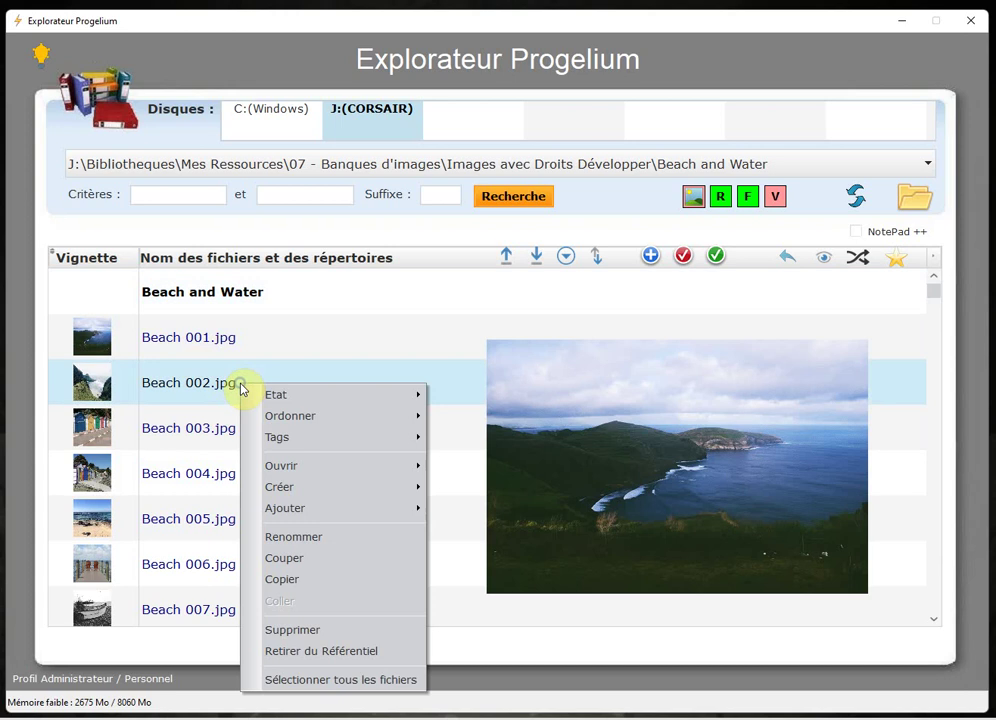
pyautogui.click(295, 436)
pyautogui.click(487, 439)
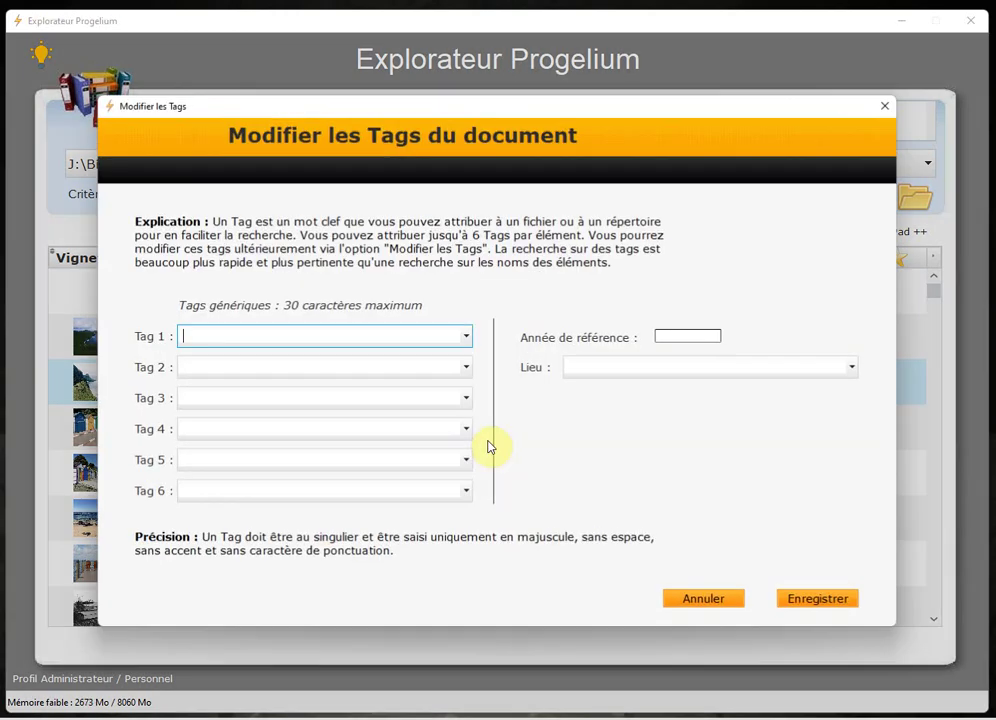
pyautogui.click(885, 105)
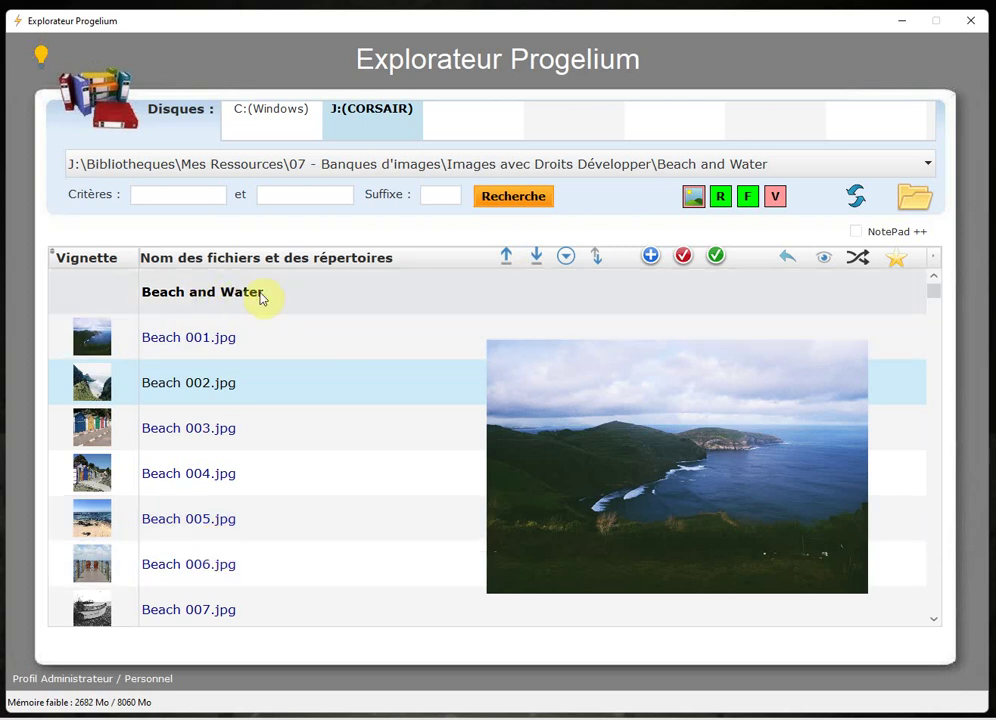
# Apply the Beach and Water folder's tags to the images inside it and save
pyautogui.rightClick(261, 294)
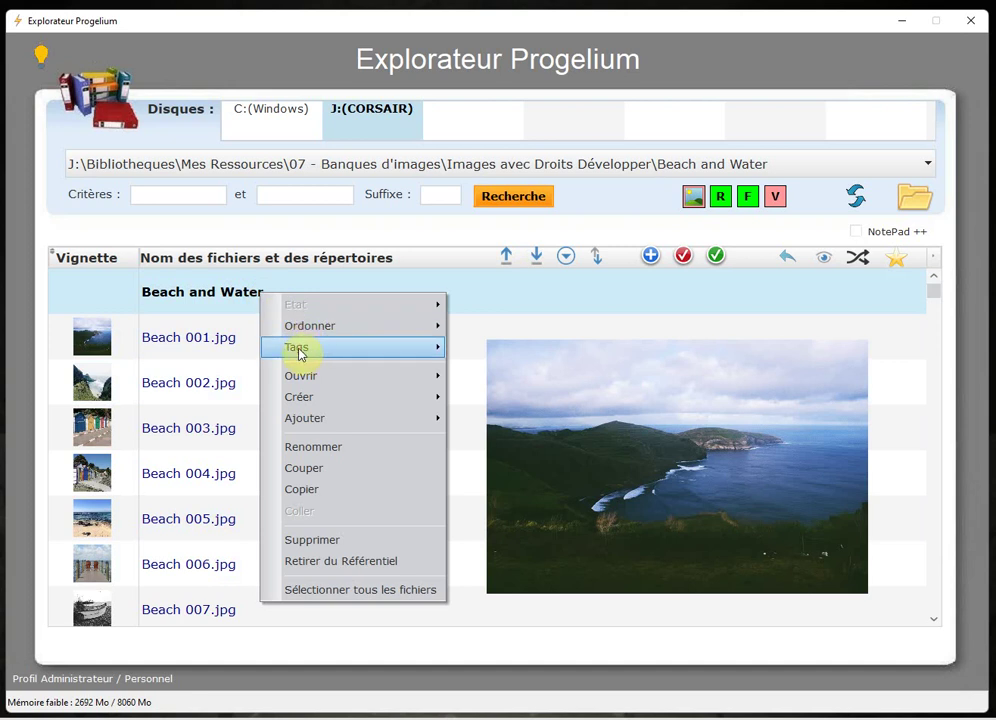
pyautogui.moveTo(302, 349)
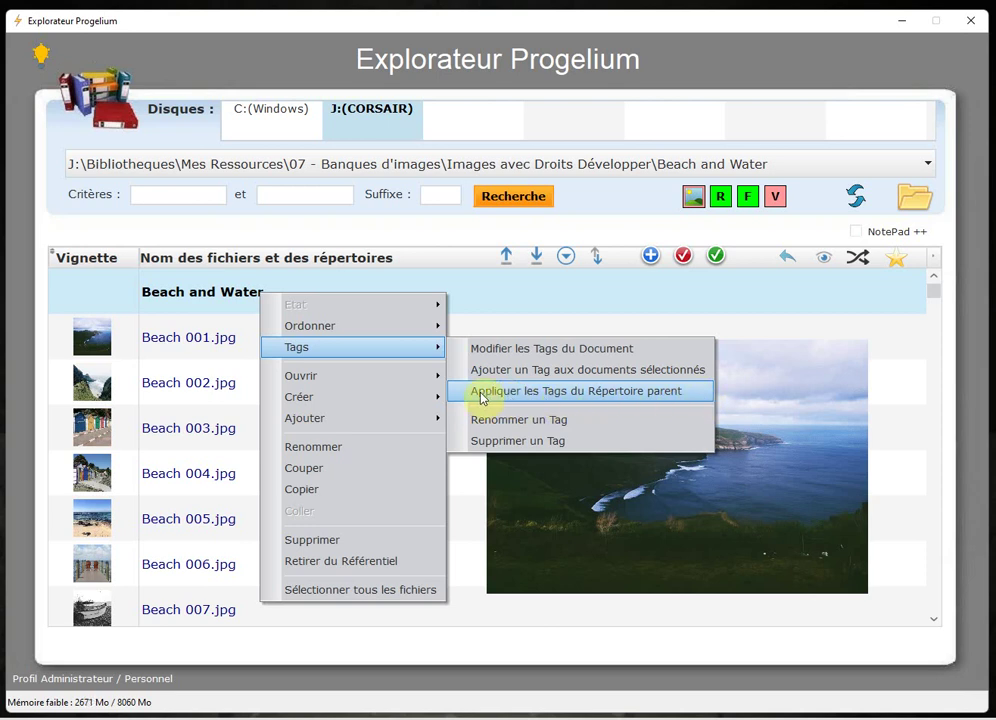
pyautogui.click(684, 398)
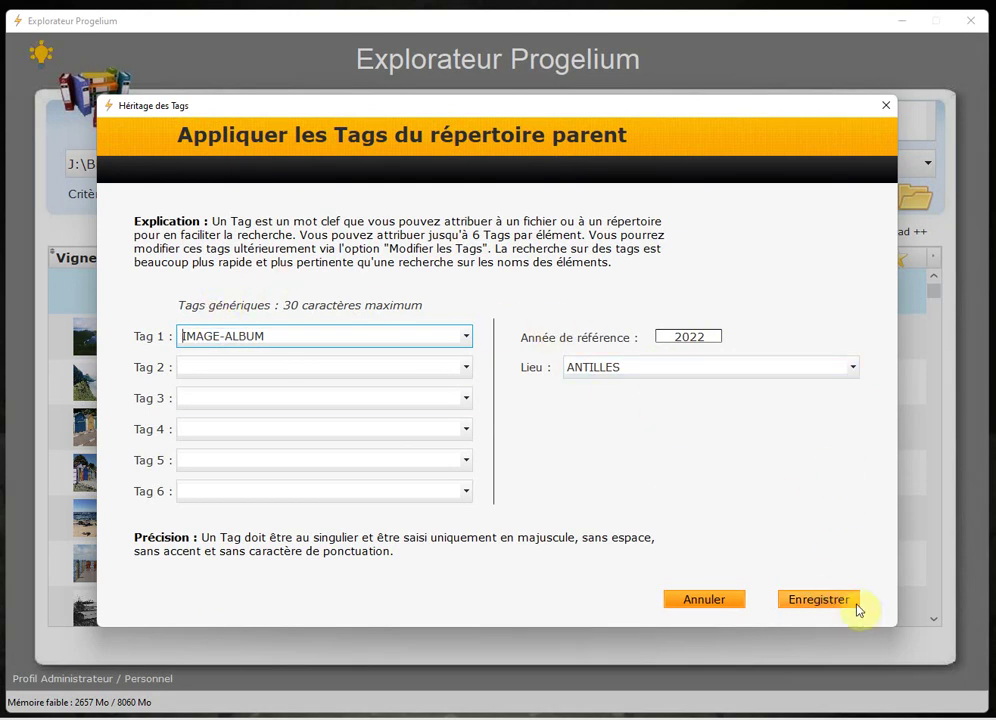
pyautogui.click(823, 600)
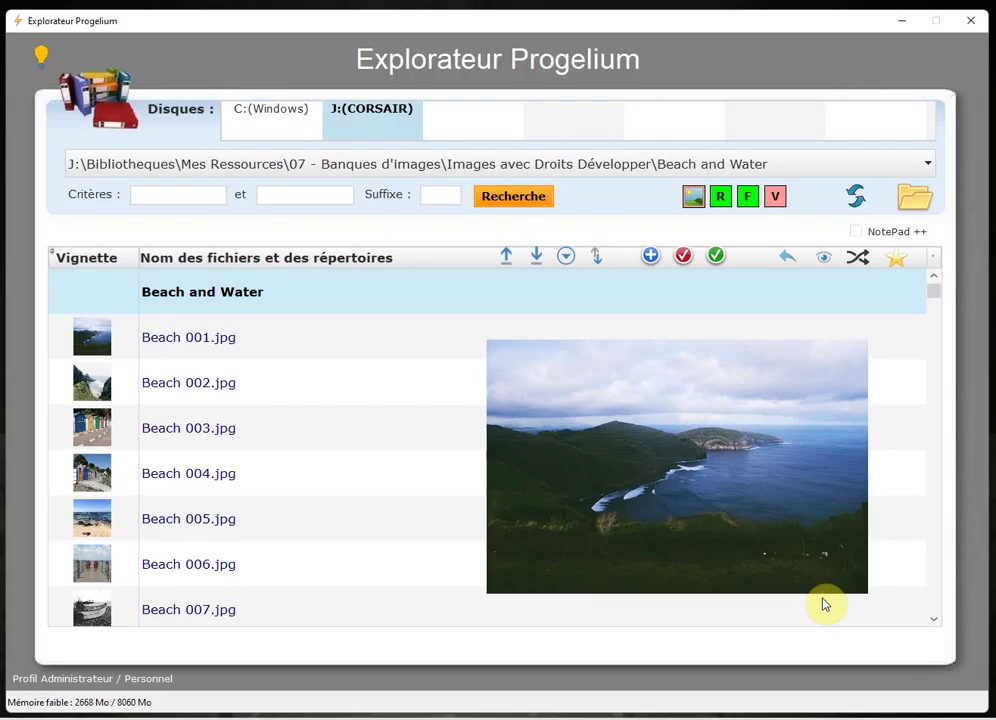
# Check the tags assigned to Beach 004.jpg and close the dialog
pyautogui.rightClick(190, 466)
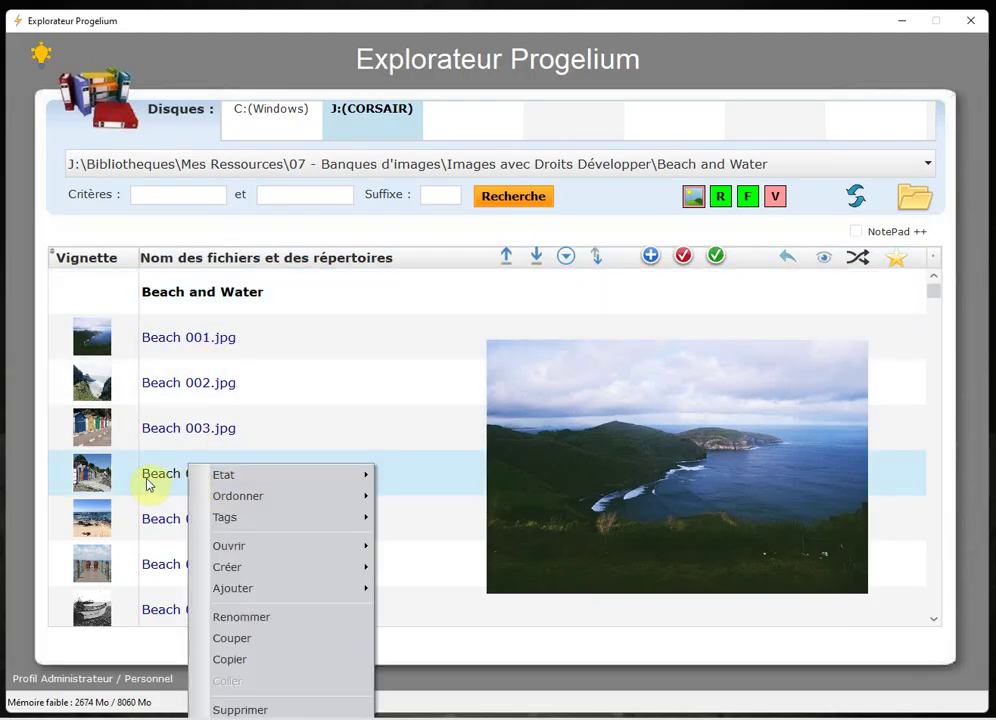
pyautogui.moveTo(267, 519)
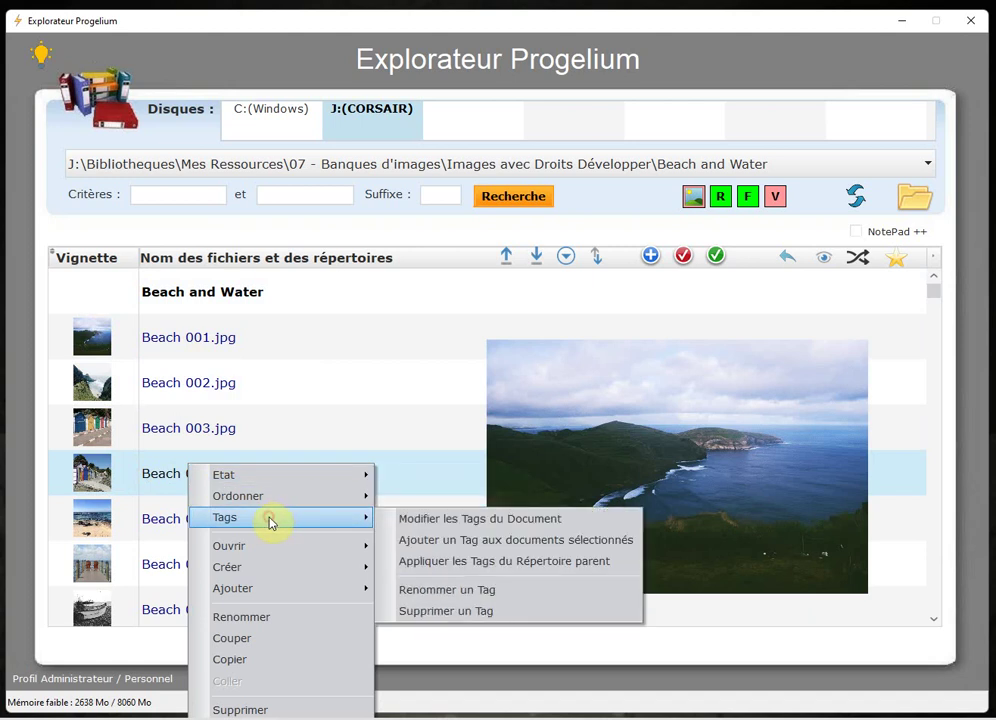
pyautogui.click(436, 520)
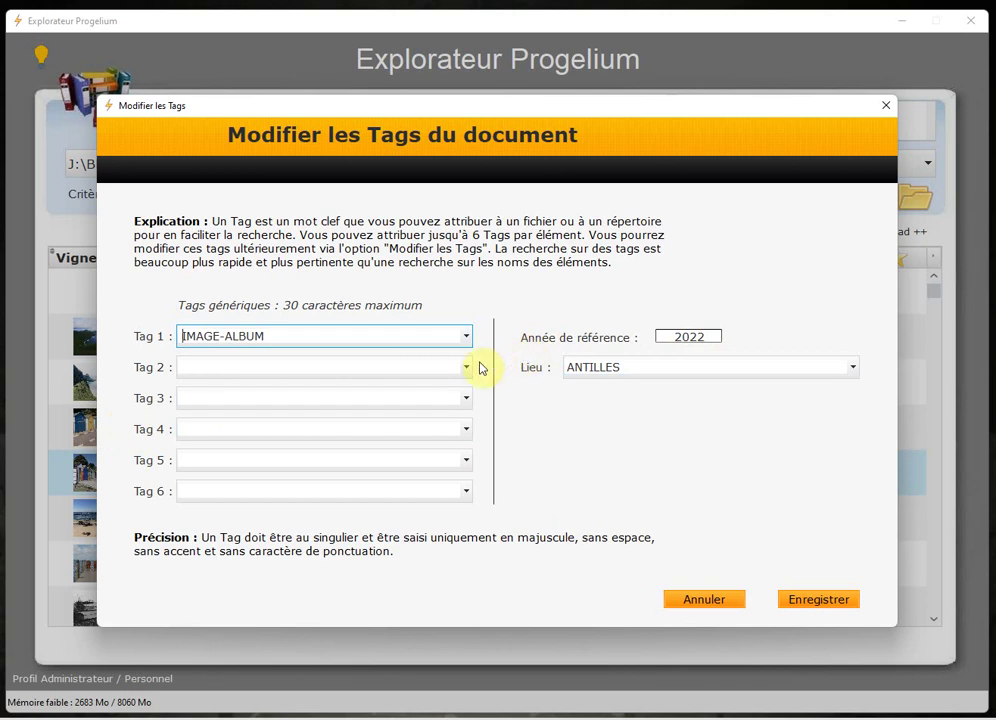
pyautogui.click(886, 108)
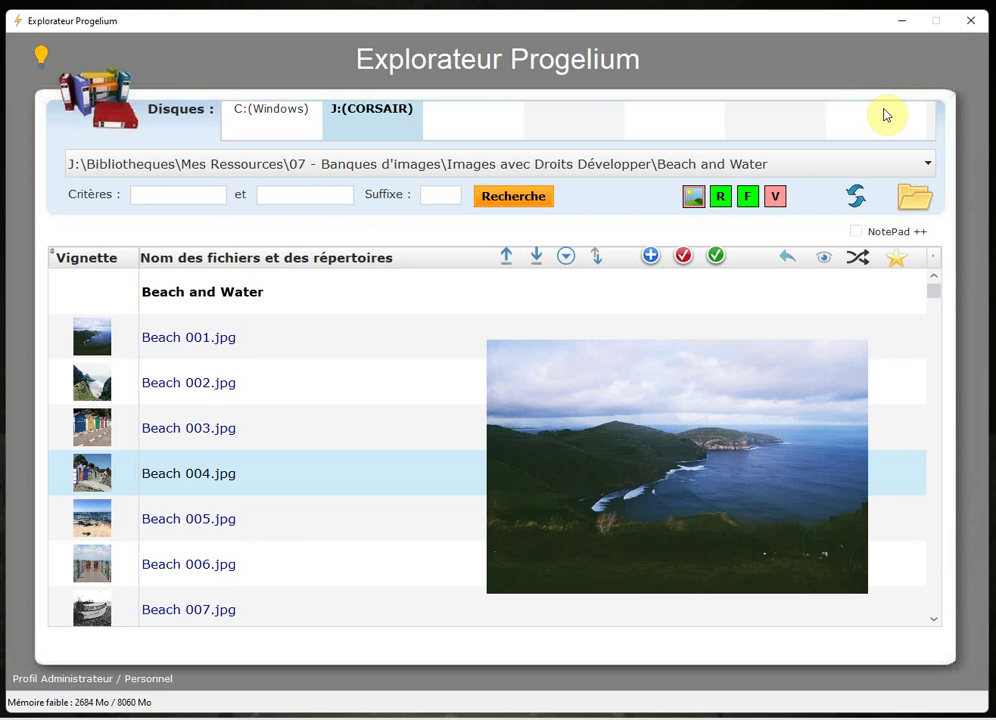
# Reopen the parent-folder tag application for Beach and Water, examine the Tag 1 choices, and close without saving
pyautogui.rightClick(252, 293)
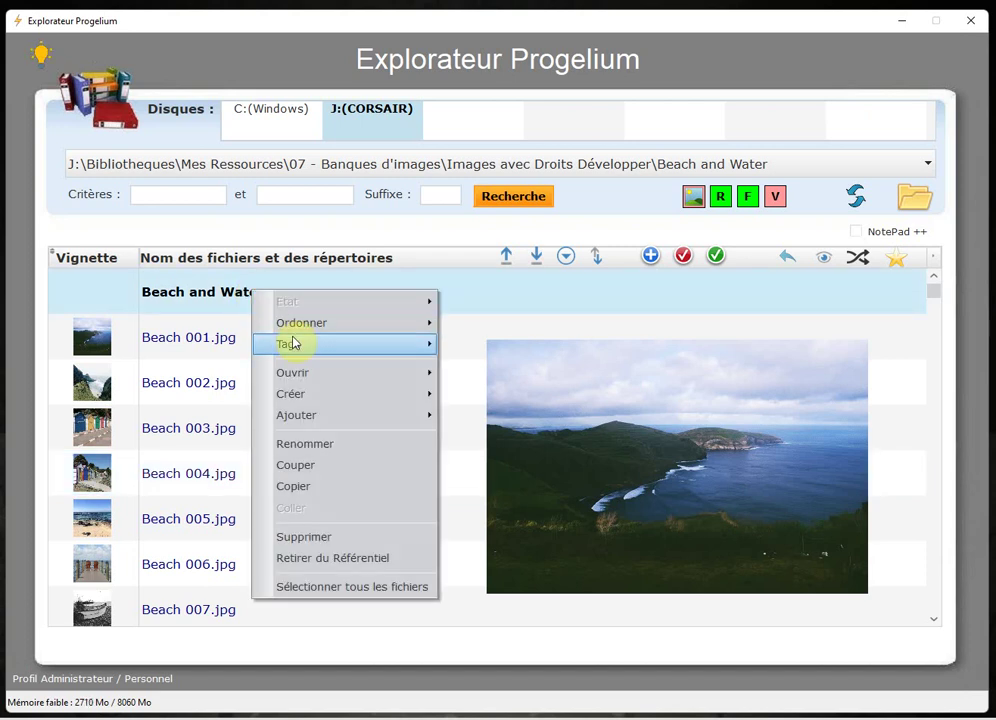
pyautogui.moveTo(294, 349)
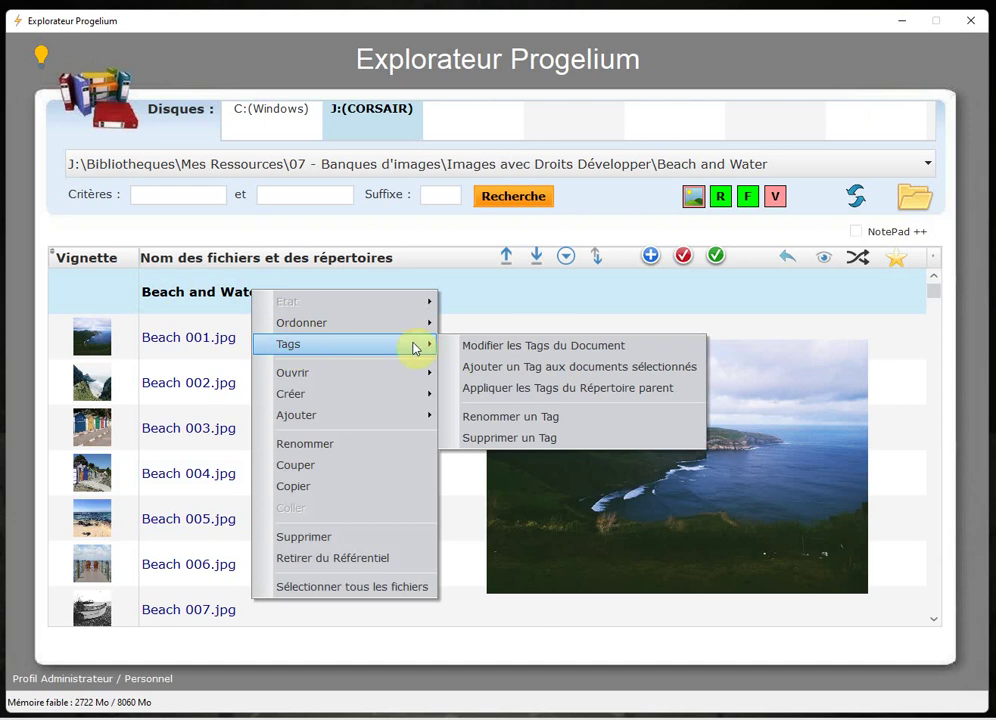
pyautogui.click(640, 389)
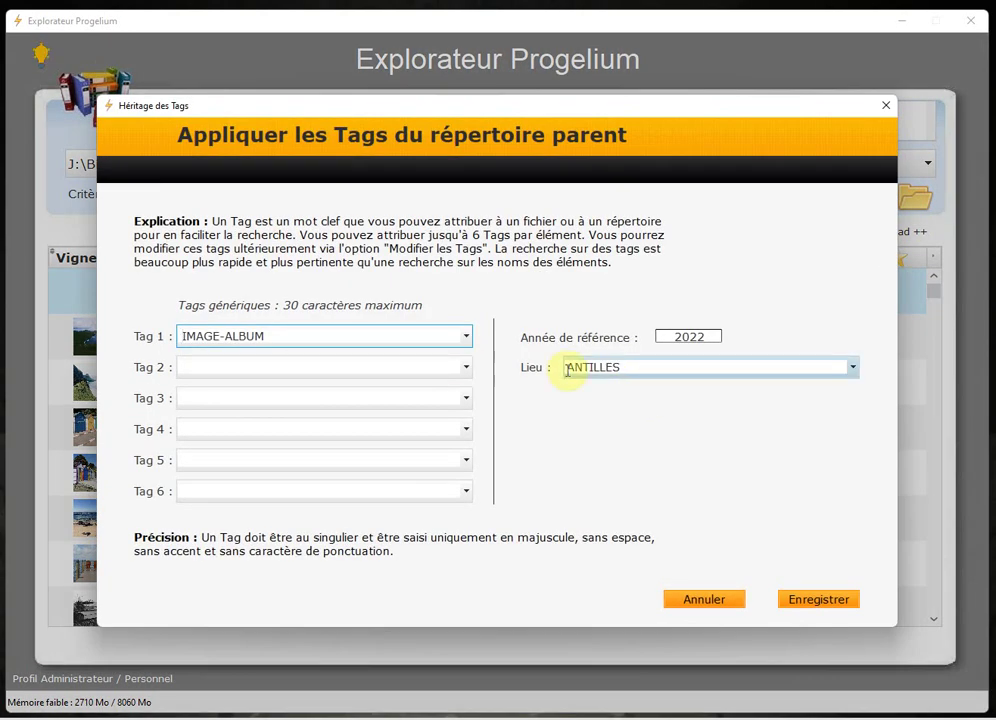
pyautogui.click(466, 370)
pyautogui.click(467, 372)
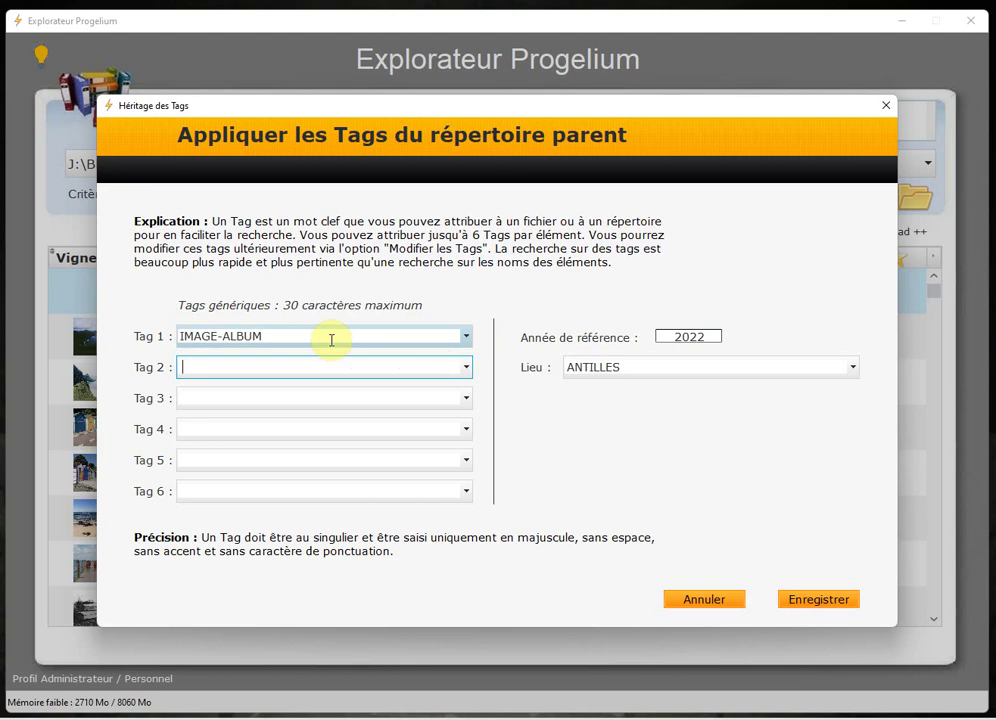
pyautogui.click(466, 337)
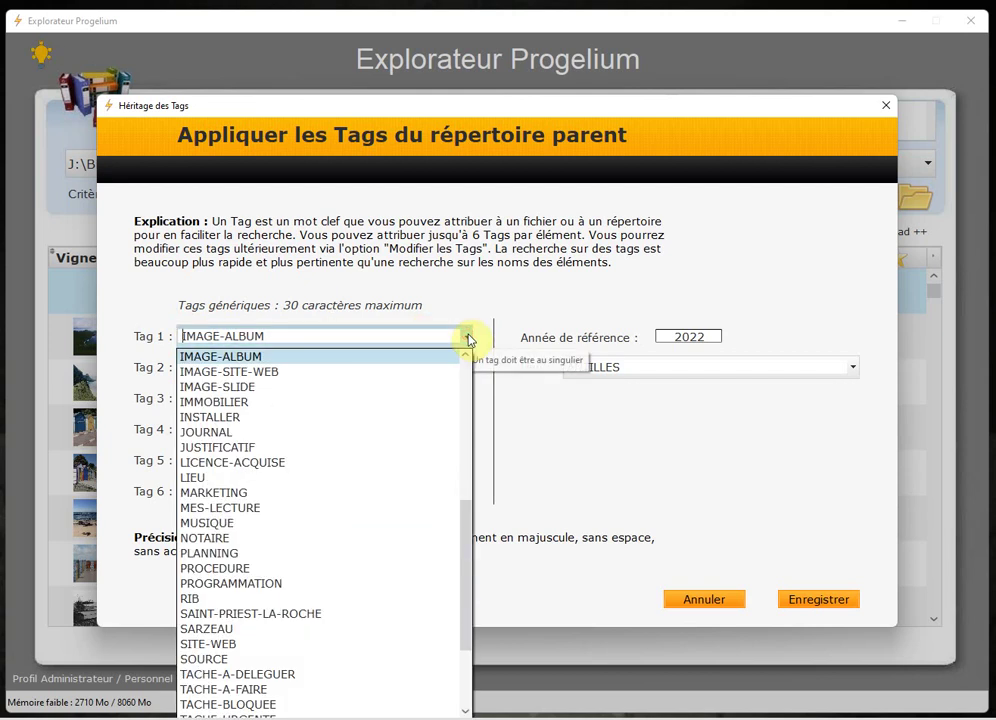
pyautogui.click(467, 338)
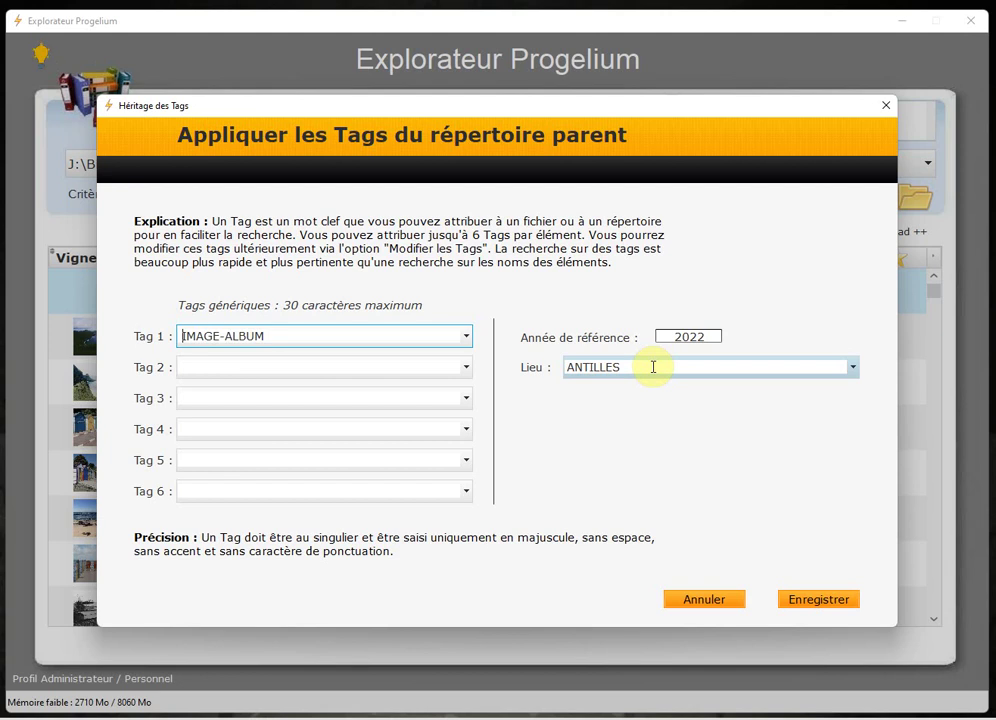
pyautogui.click(885, 105)
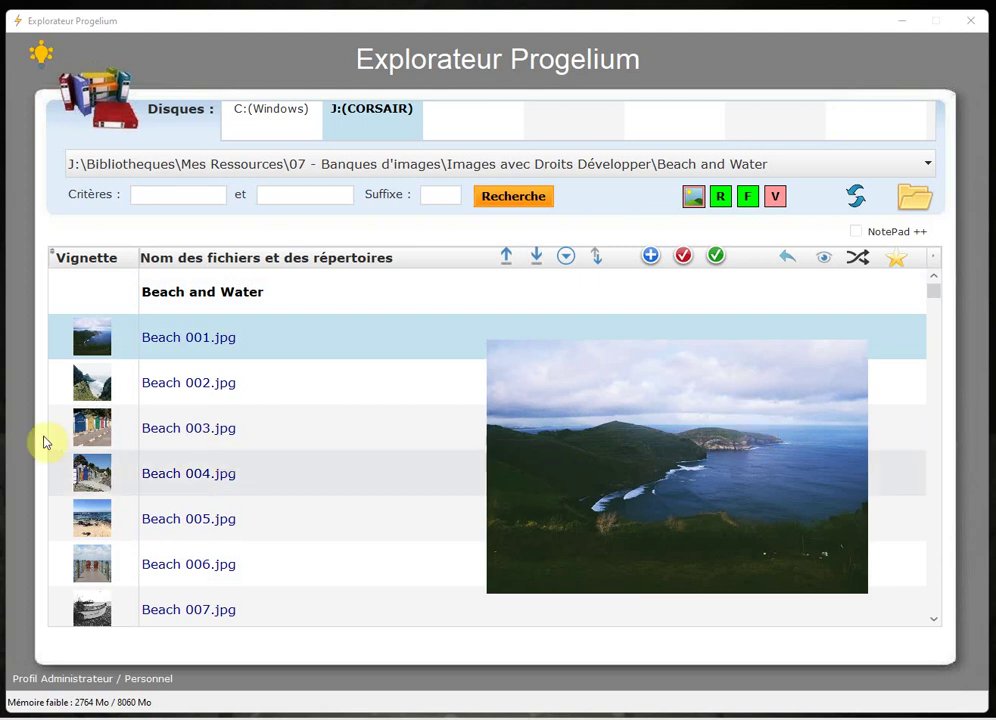
# Preview Beach 002.jpg, and use the 01 - Lexique folder's Version 4.24 shortcut to open that version's folder
pyautogui.click(96, 386)
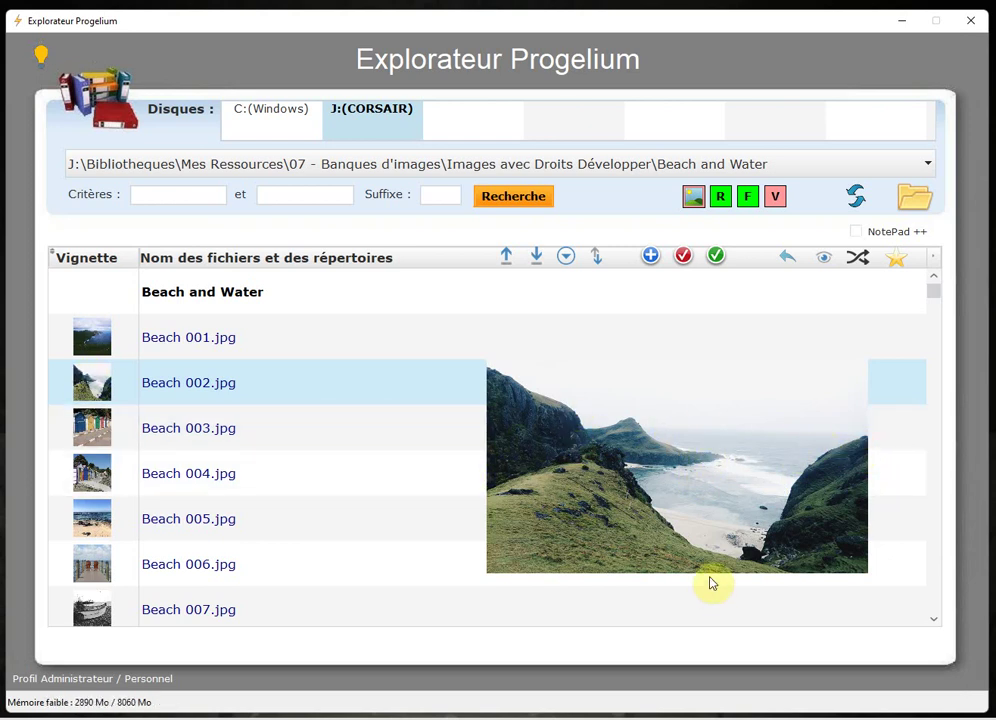
pyautogui.click(824, 258)
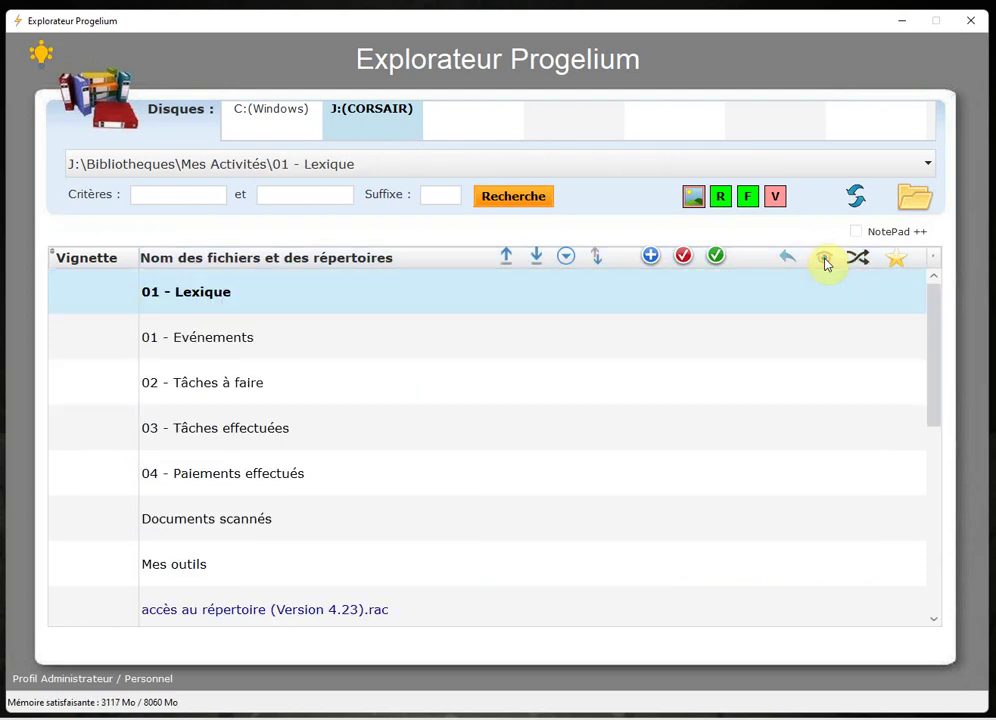
pyautogui.scroll(-5, 385, 507)
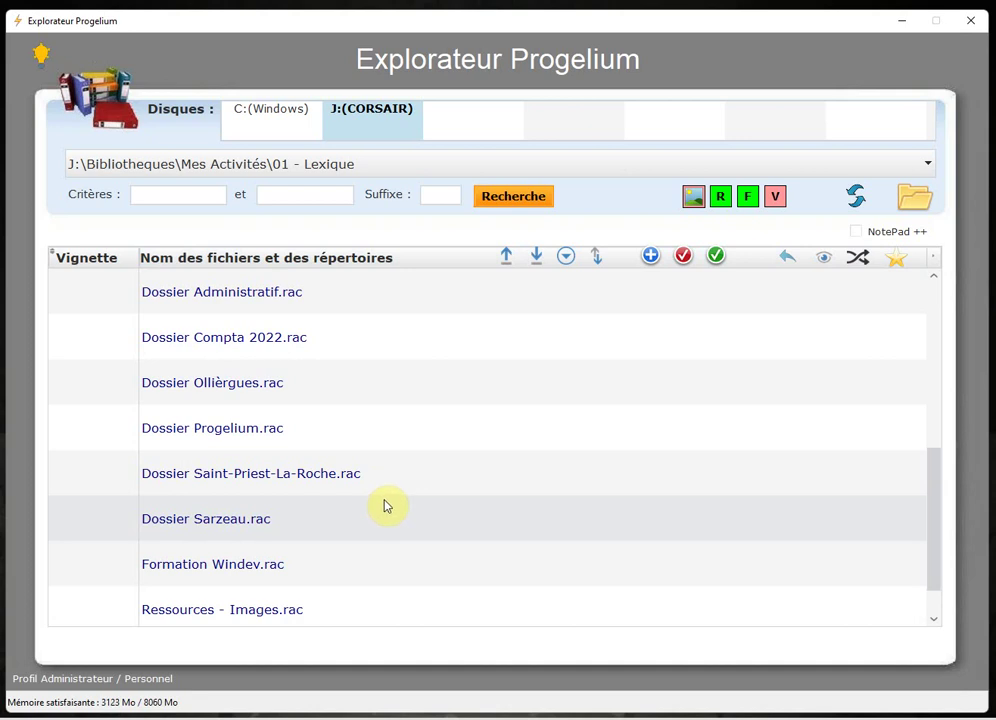
pyautogui.scroll(5, 387, 502)
pyautogui.scroll(-1, 328, 426)
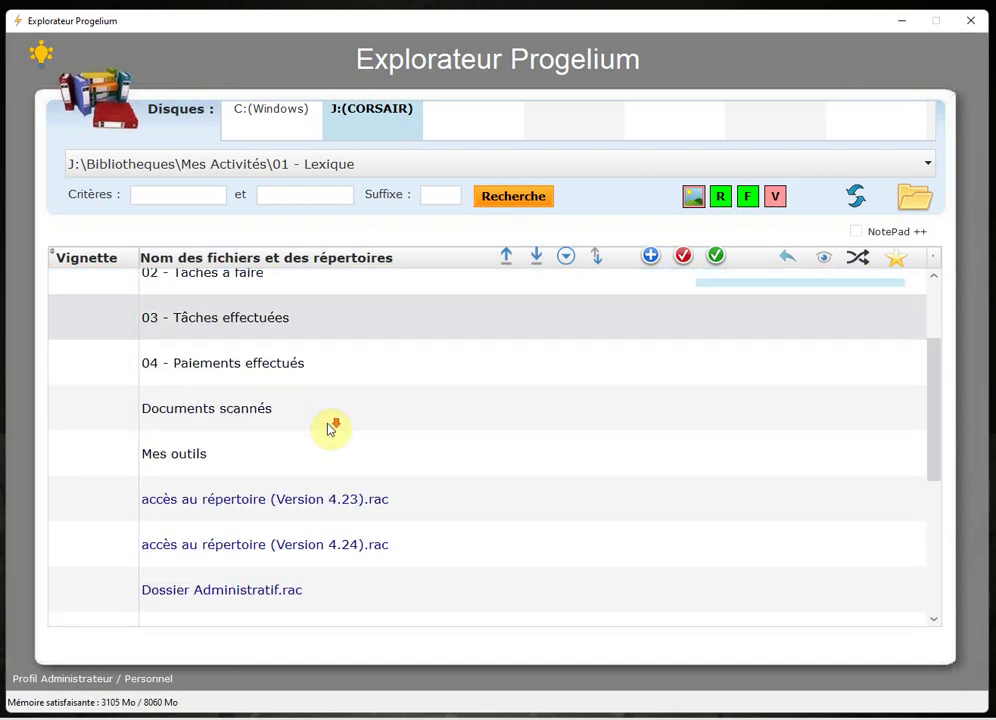
pyautogui.click(364, 522)
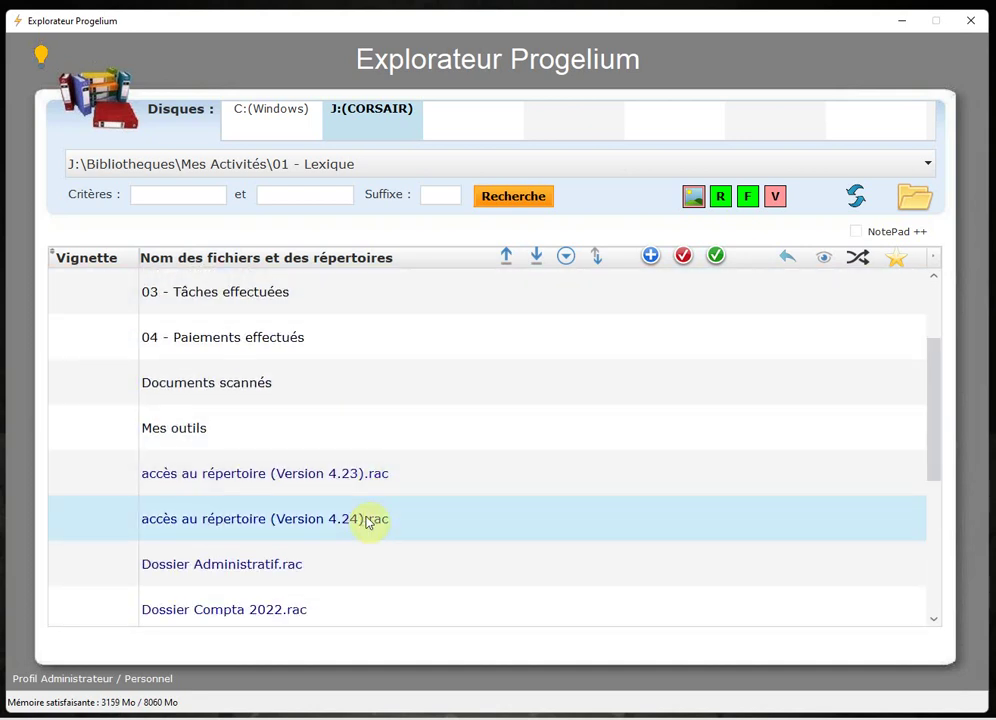
pyautogui.doubleClick(371, 522)
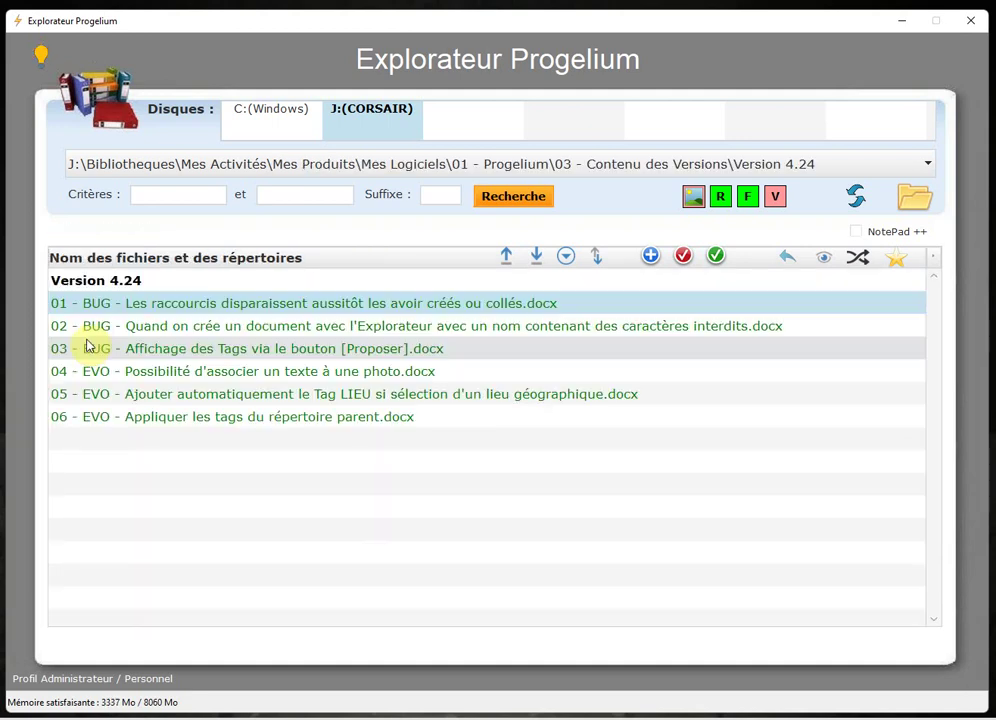
# Create a shortcut to the document "01 - BUG - Les raccourcis disparaissent aussitôt les avoir créés ou collés.docx" in the Version 4.24 folder
pyautogui.click(122, 304)
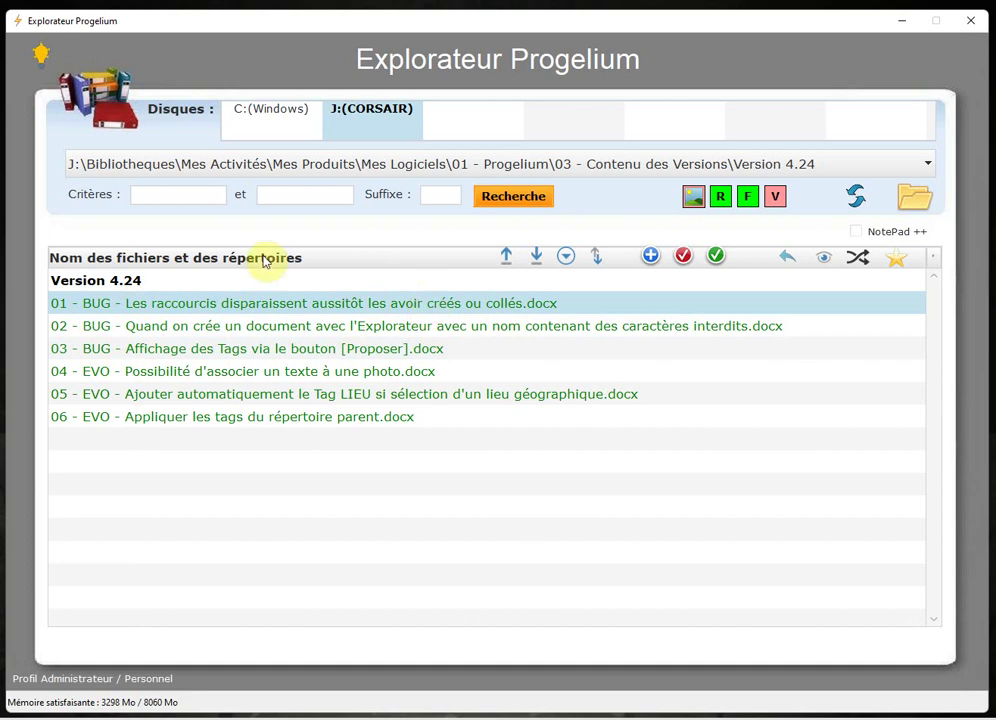
pyautogui.click(149, 283)
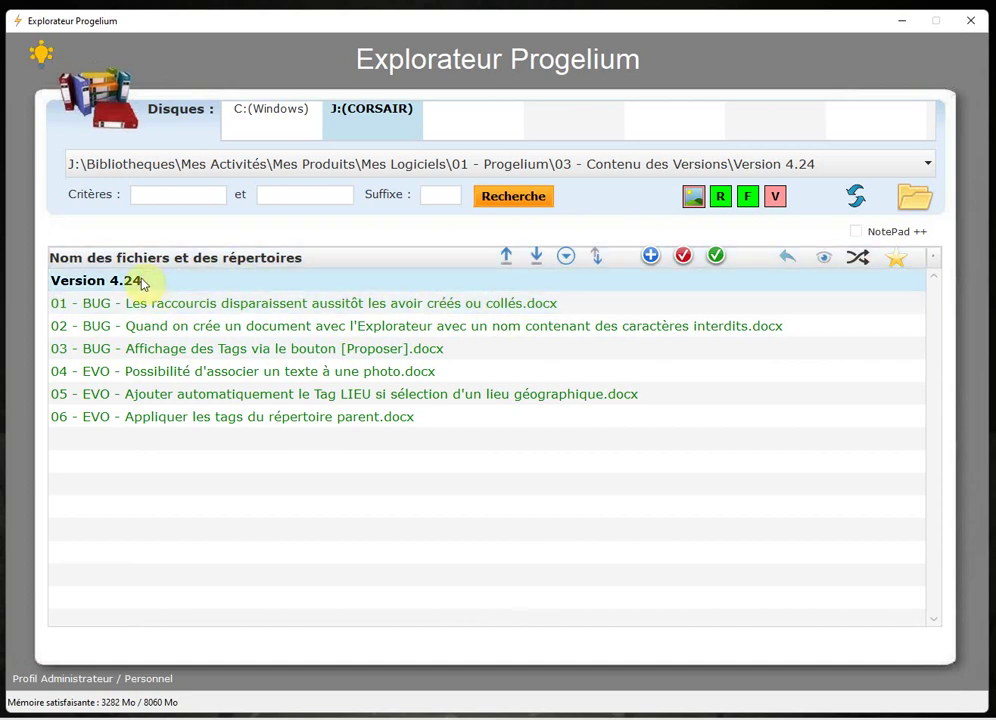
pyautogui.click(327, 308)
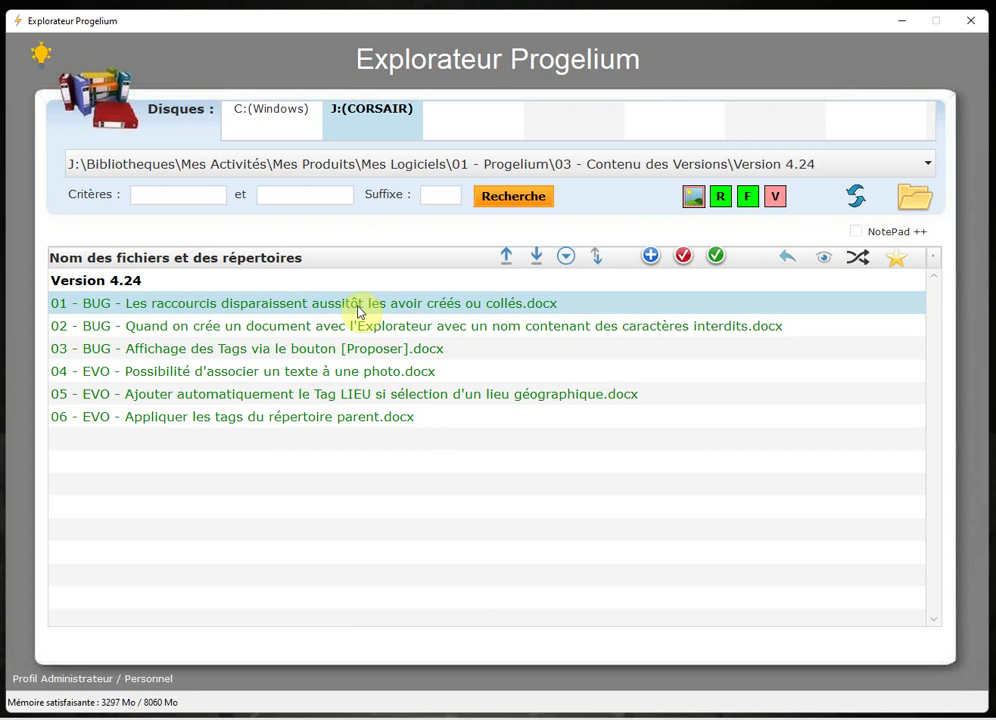
pyautogui.rightClick(358, 311)
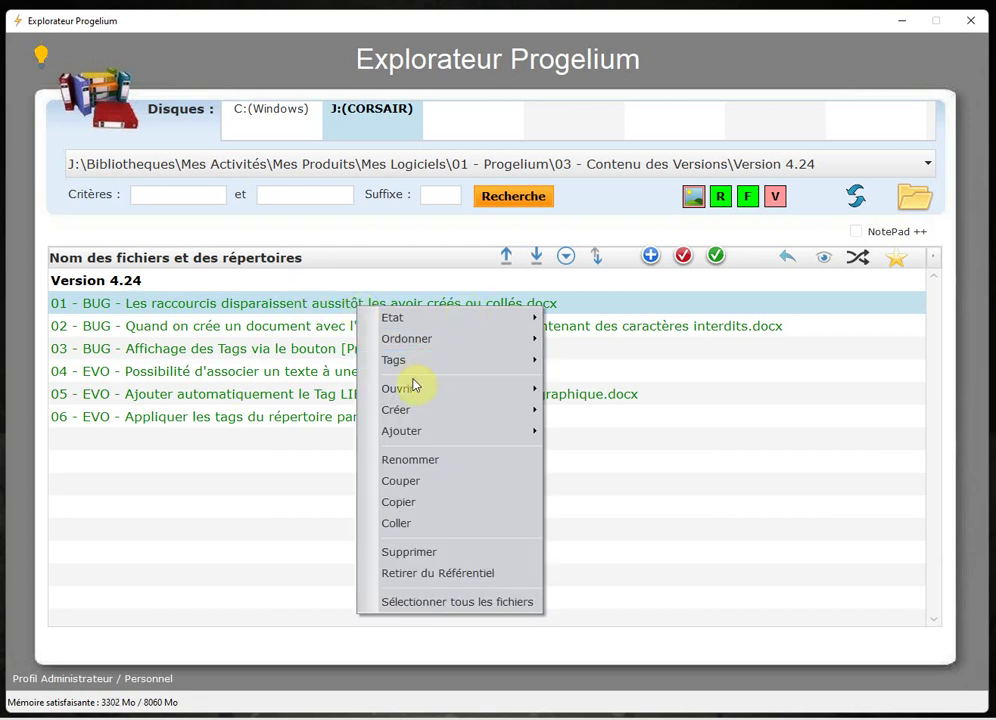
pyautogui.moveTo(407, 412)
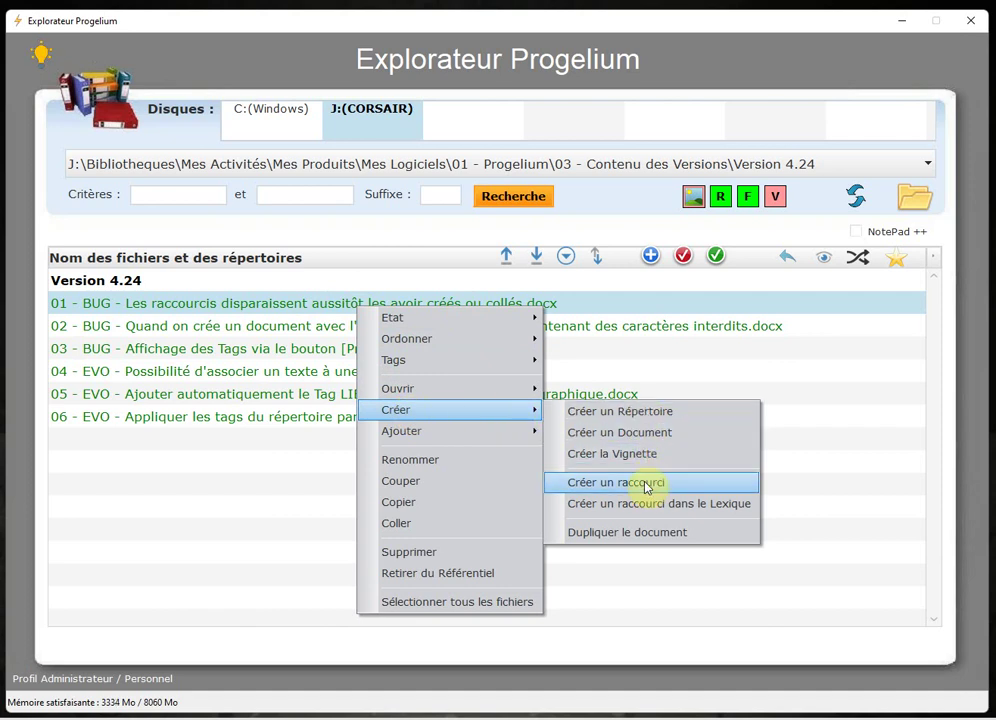
pyautogui.click(682, 485)
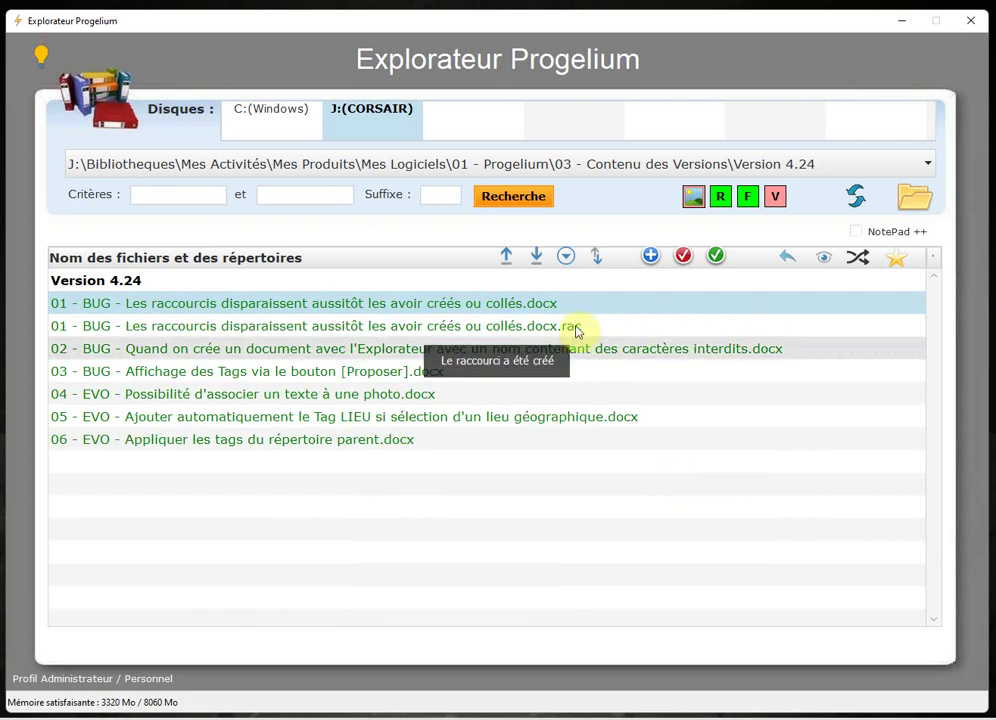
# Compare the new .rac shortcut with its source document and open the shortcut to test it
pyautogui.click(255, 325)
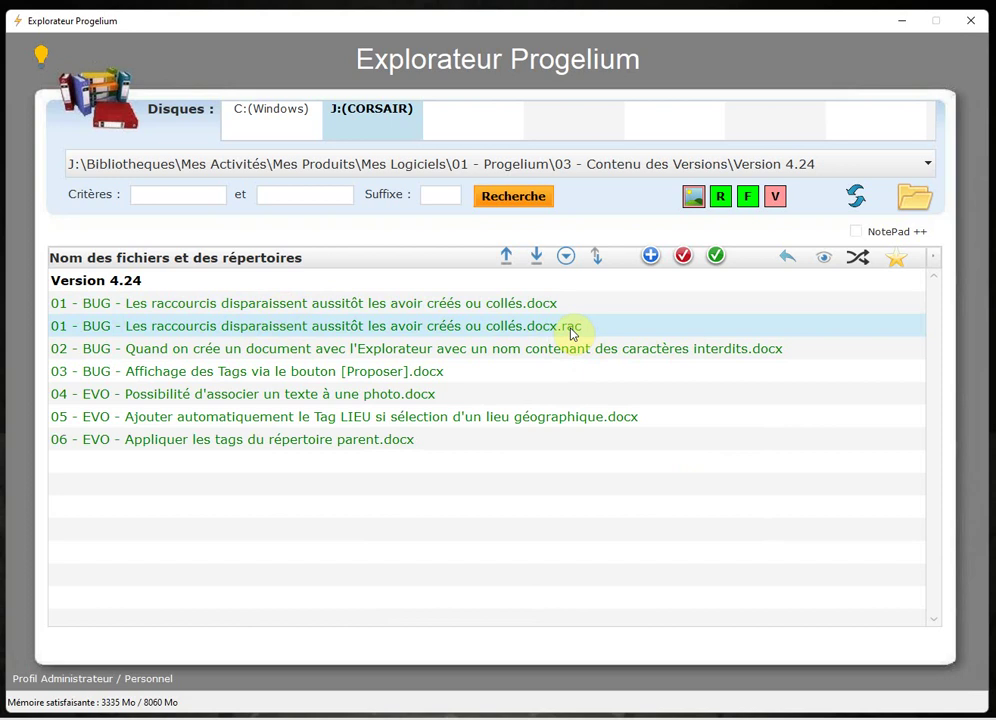
pyautogui.click(533, 311)
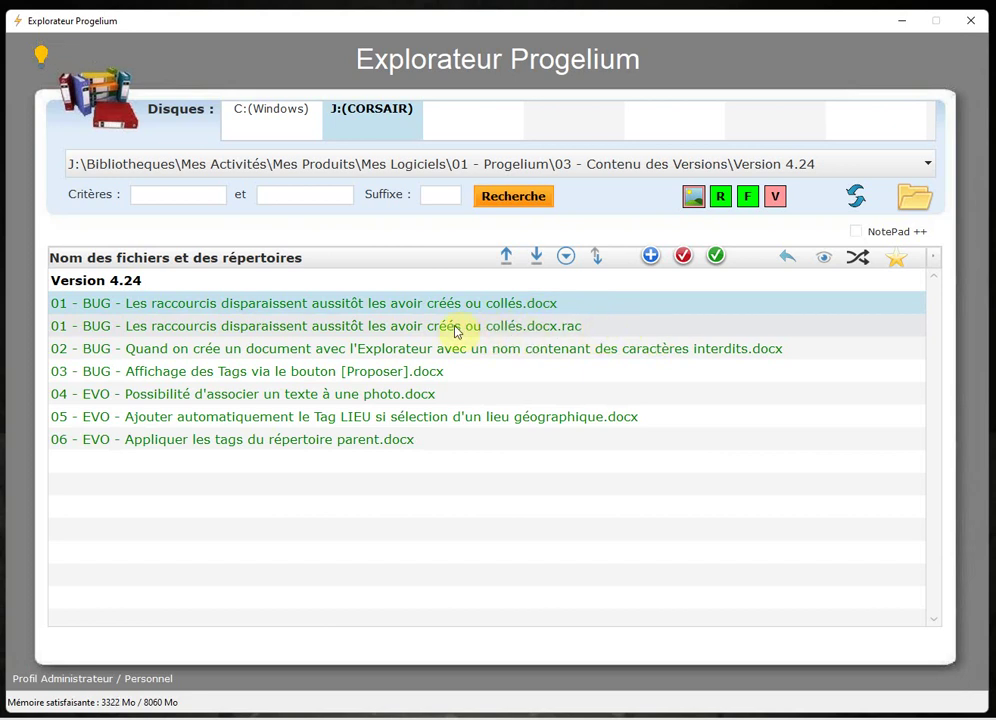
pyautogui.click(455, 328)
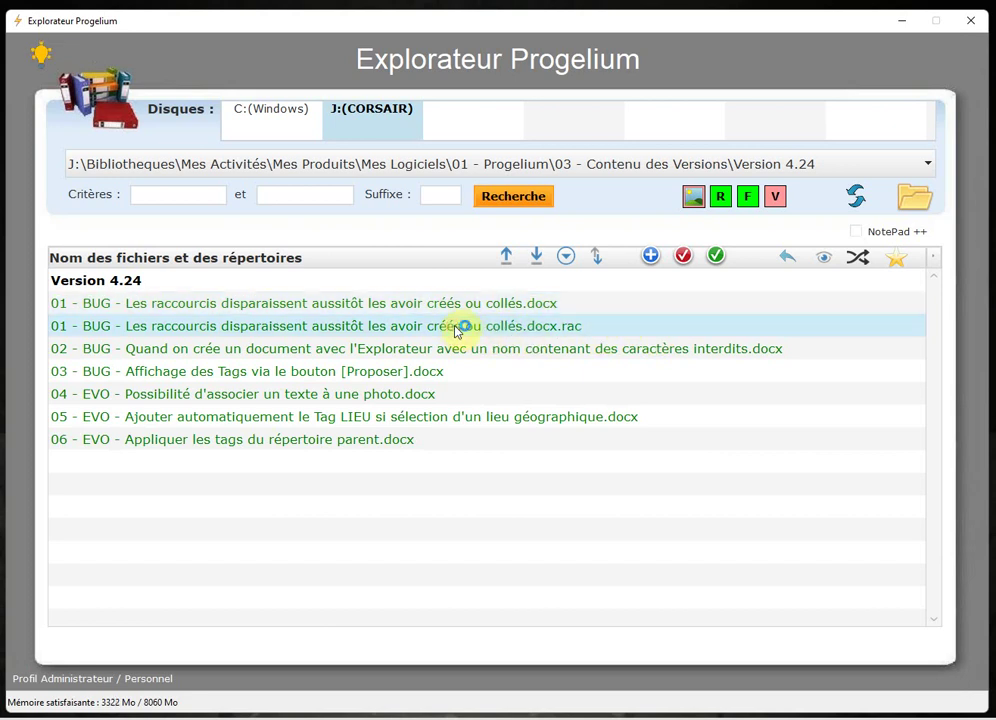
pyautogui.doubleClick(455, 328)
# Move the shortcut "01 - BUG - Les raccourcis disparaissent aussitôt les avoir créés ou collés.docx.rac" from Version 4.24 to its parent folder 03 - Contenu des Versions
pyautogui.rightClick(398, 331)
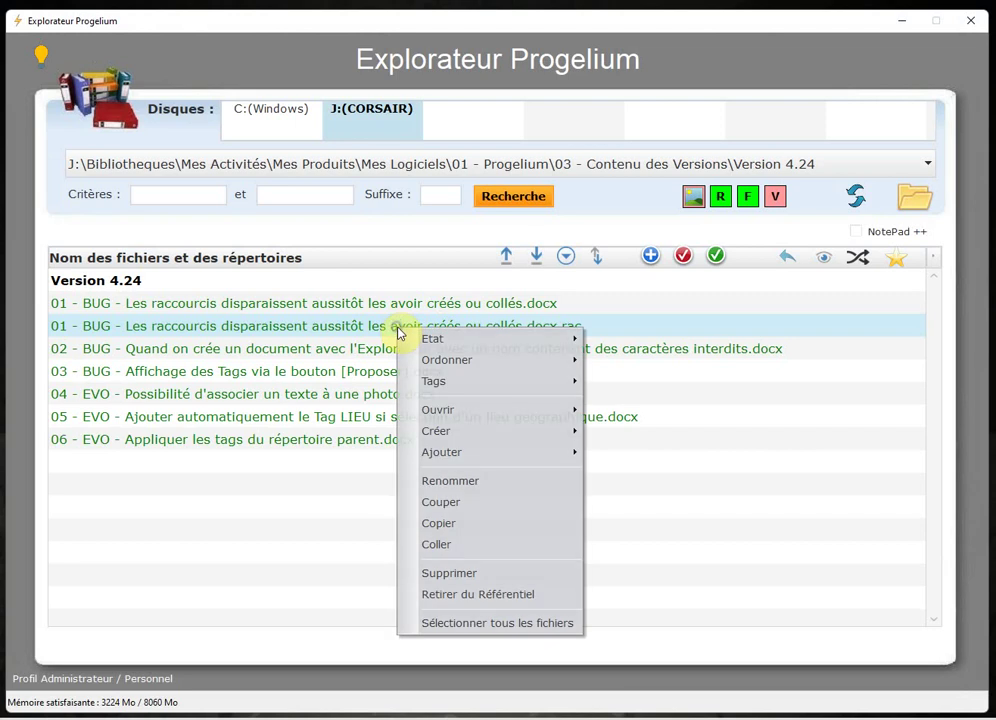
pyautogui.click(378, 330)
pyautogui.rightClick(371, 331)
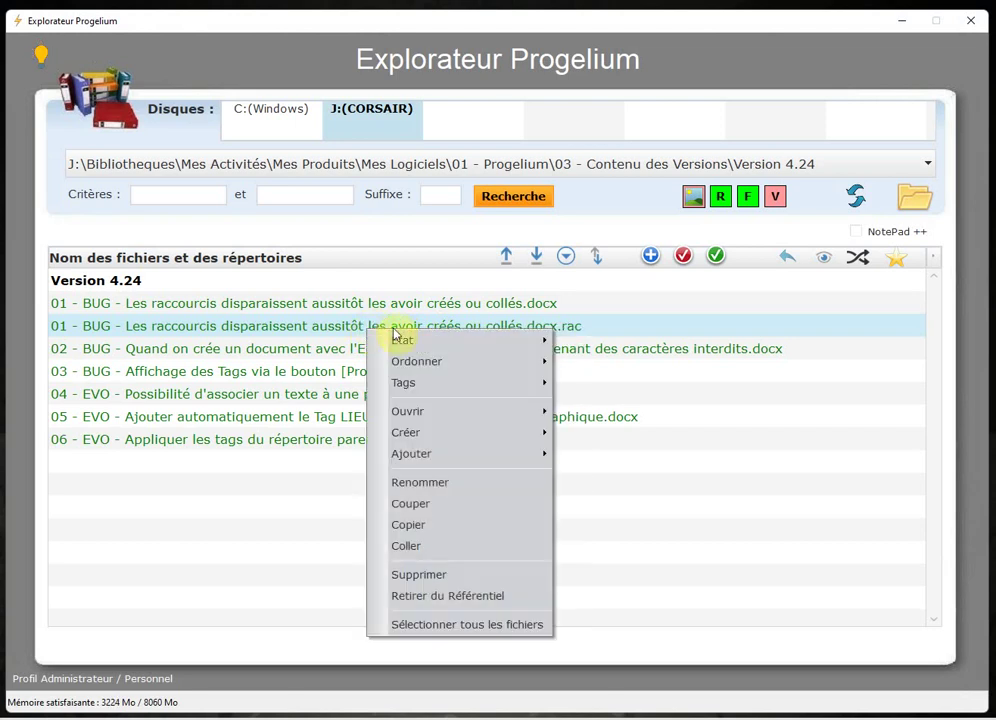
pyautogui.click(410, 503)
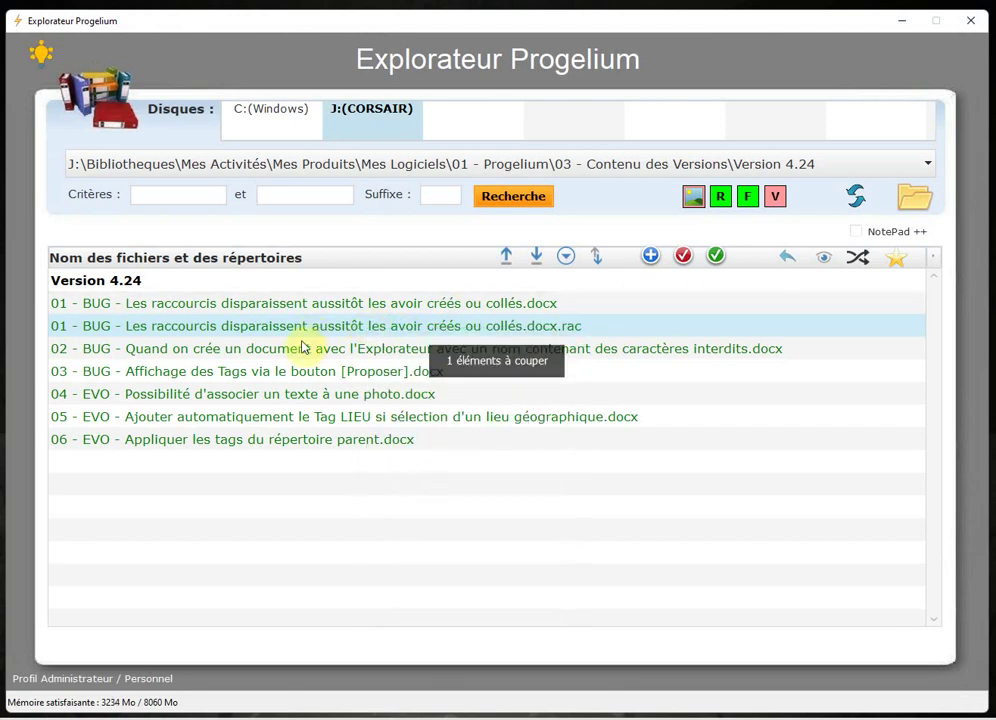
pyautogui.click(151, 284)
pyautogui.doubleClick(151, 284)
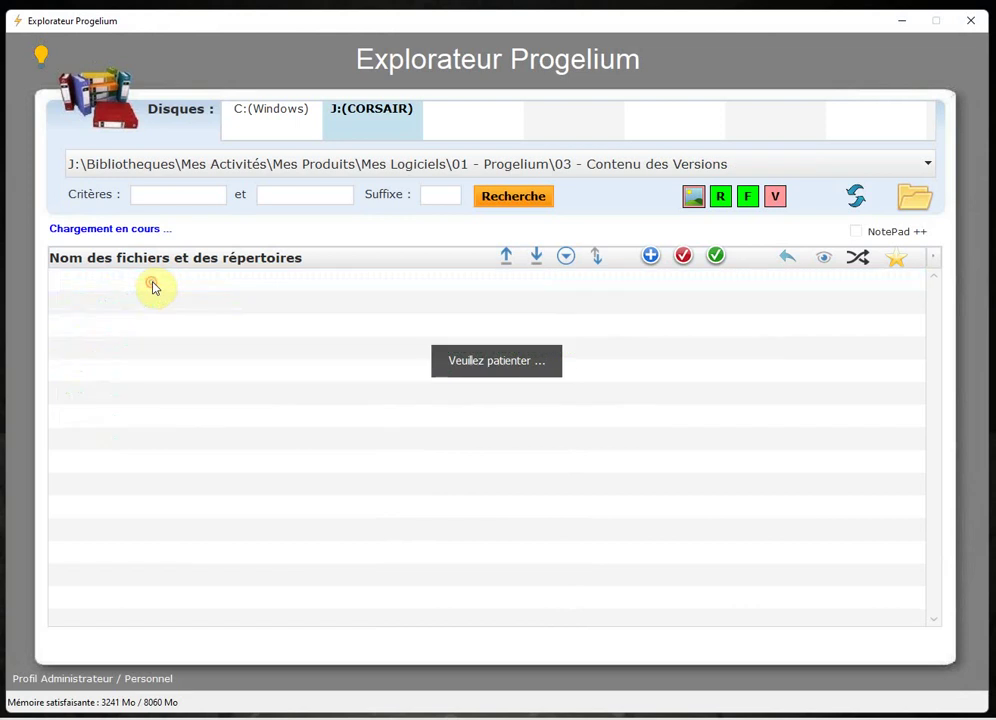
pyautogui.rightClick(162, 279)
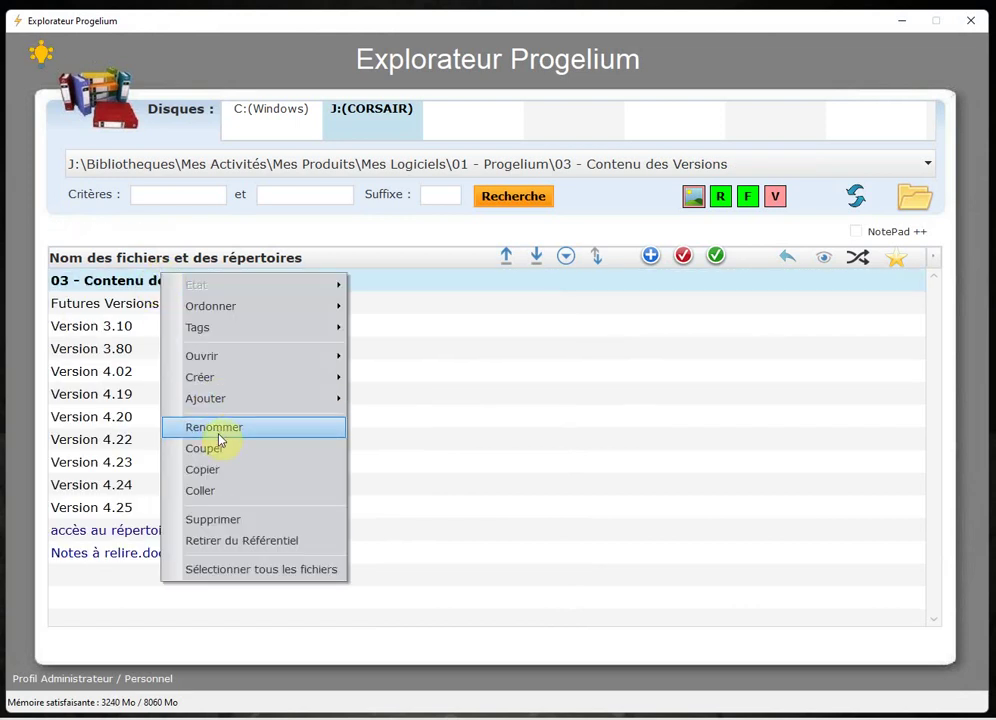
pyautogui.click(214, 489)
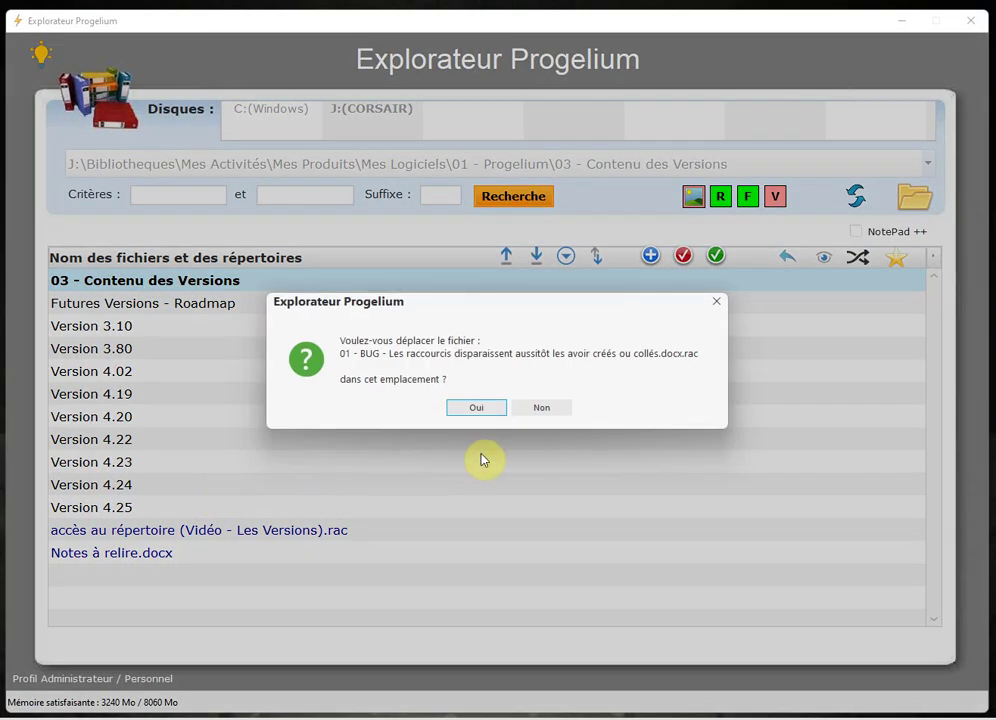
pyautogui.click(478, 408)
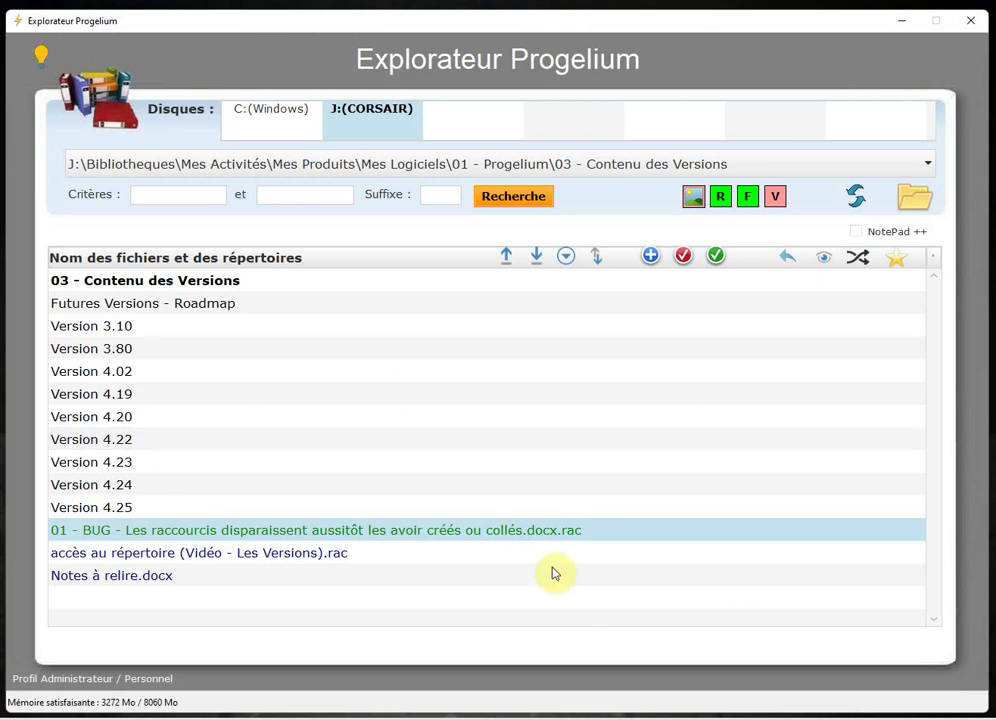
# Delete the moved "01 - BUG" .rac shortcut from the 03 - Contenu des Versions folder
pyautogui.rightClick(443, 533)
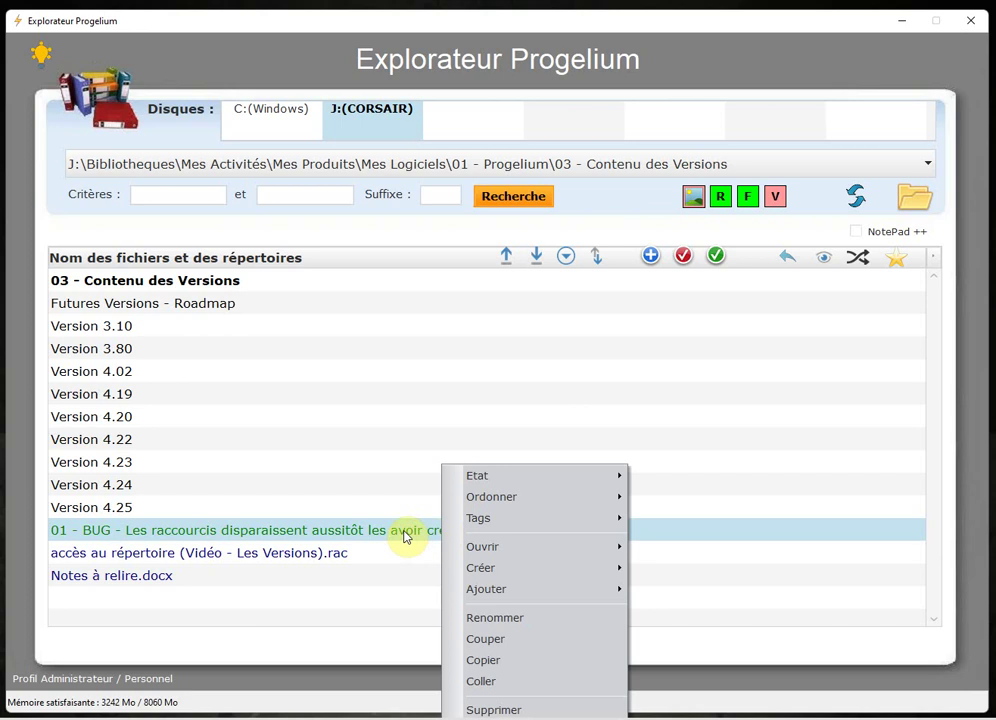
pyautogui.click(405, 537)
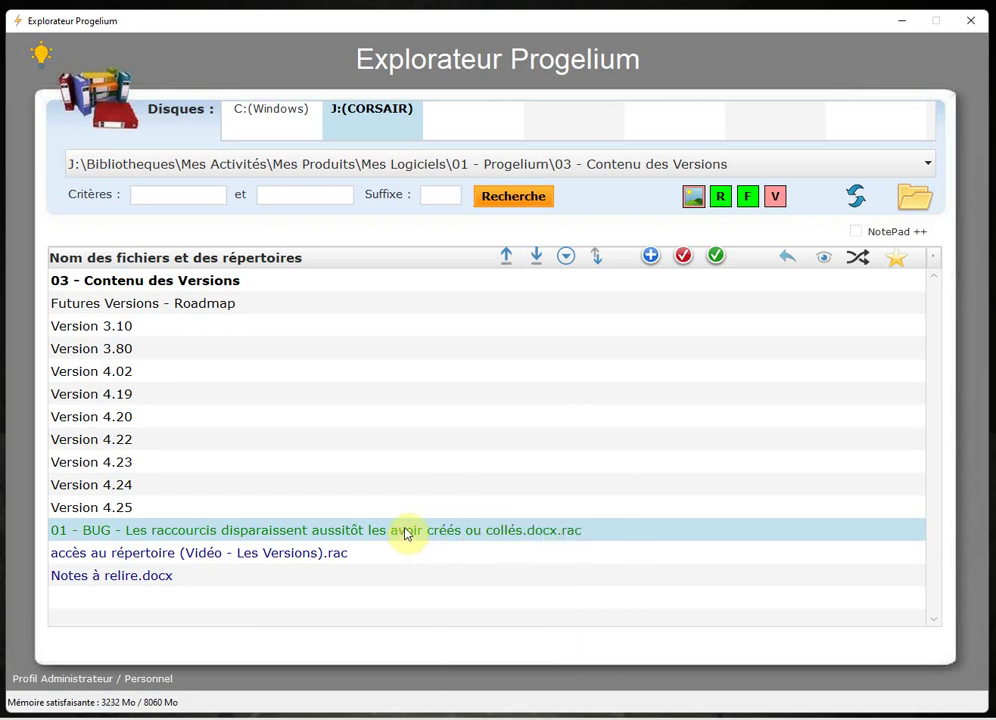
pyautogui.rightClick(549, 537)
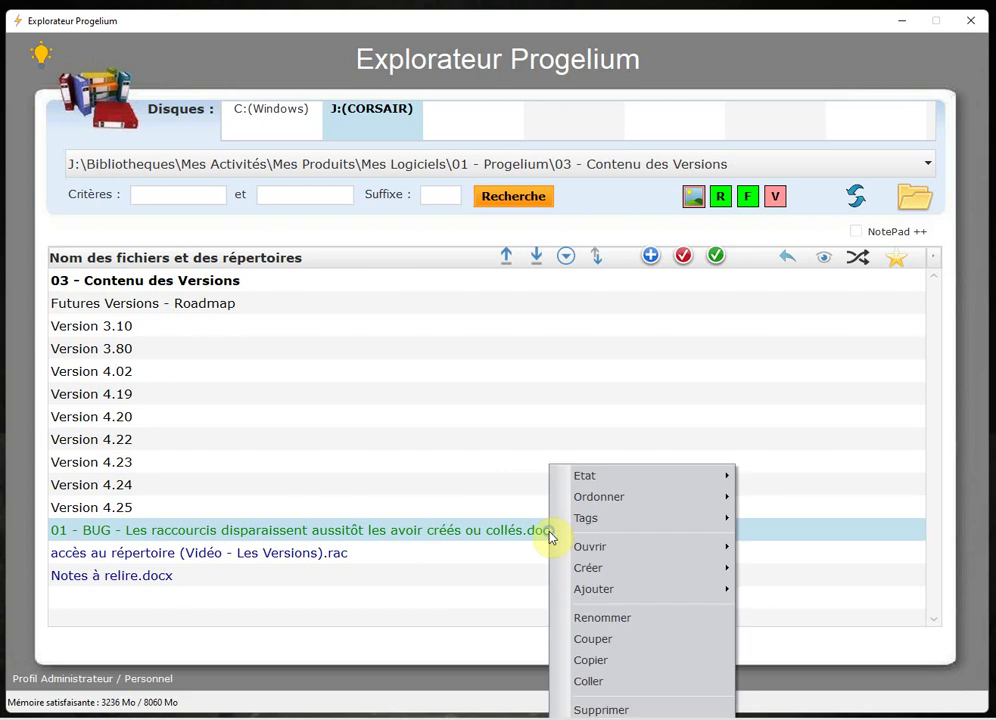
pyautogui.click(603, 709)
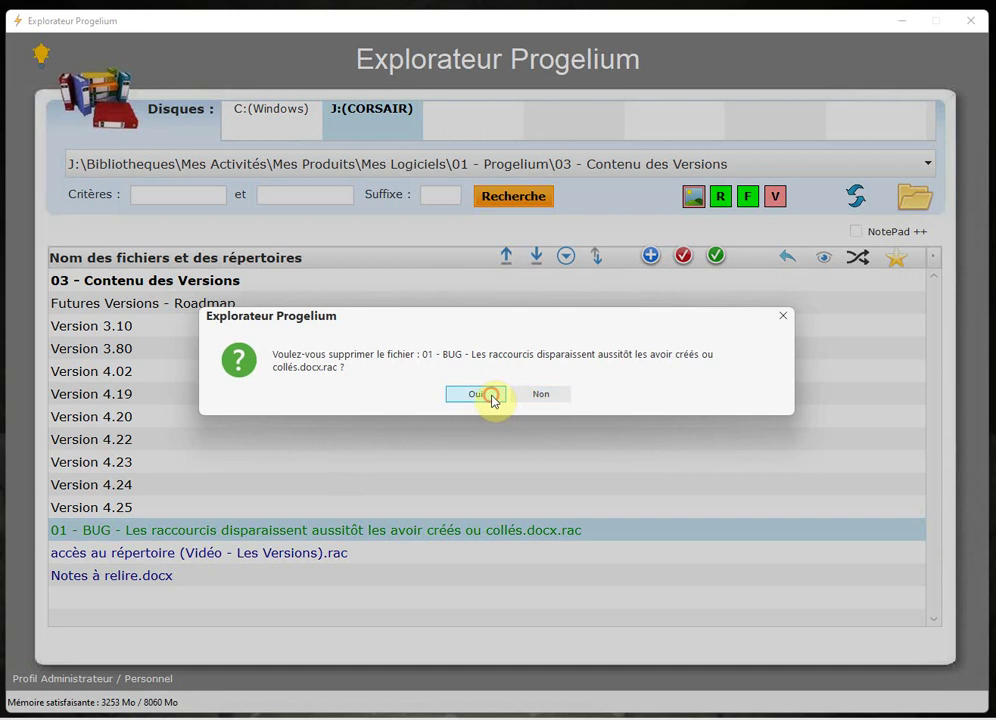
pyautogui.click(491, 396)
# Review the shortcuts in the 01 - Lexique folder and use the Version 4.24 shortcut to open that version's folder
pyautogui.click(823, 259)
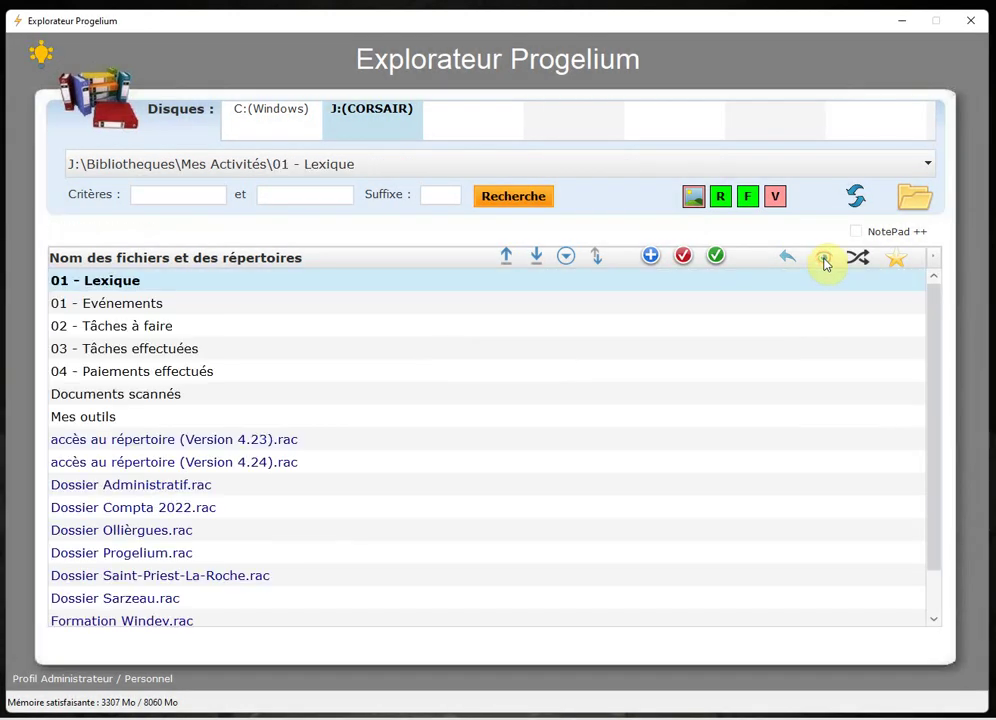
pyautogui.doubleClick(206, 462)
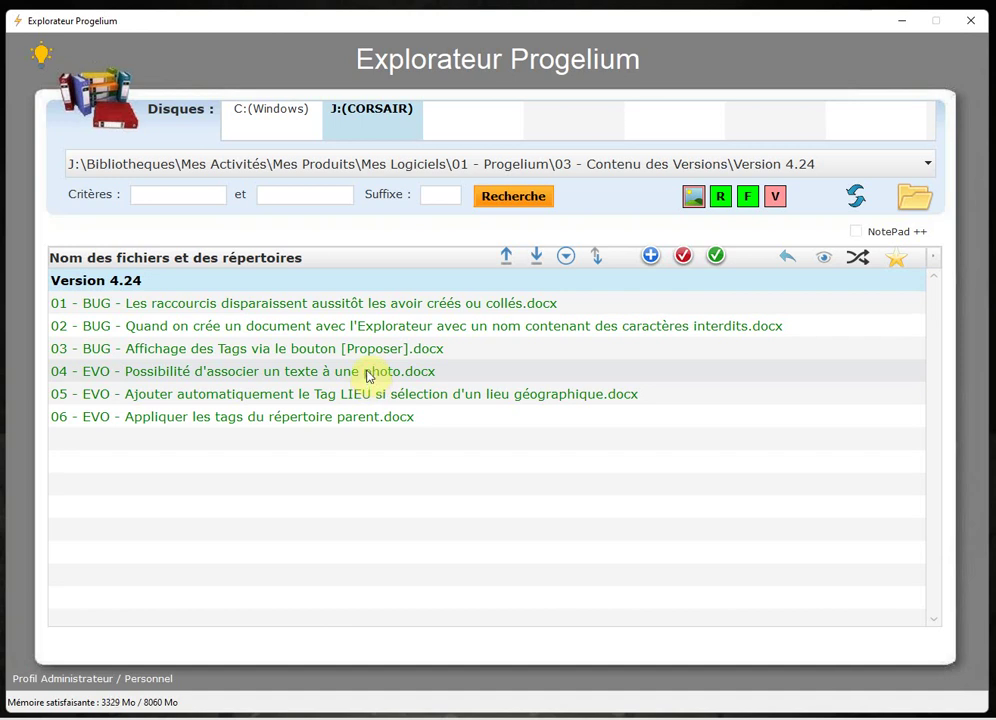
pyautogui.click(824, 259)
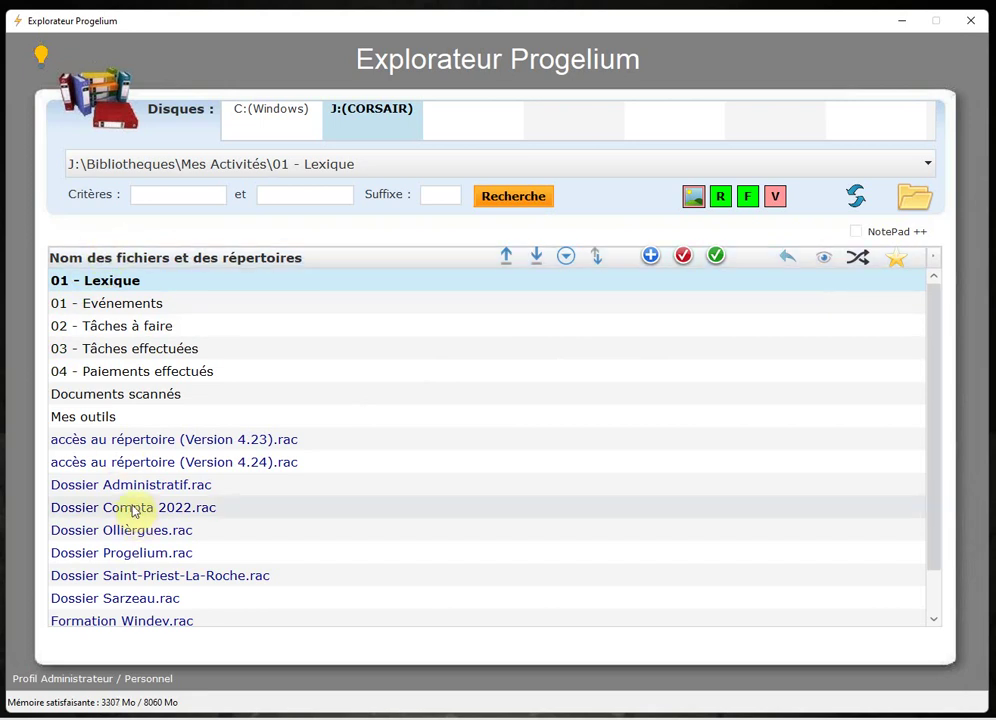
pyautogui.scroll(-2, 447, 485)
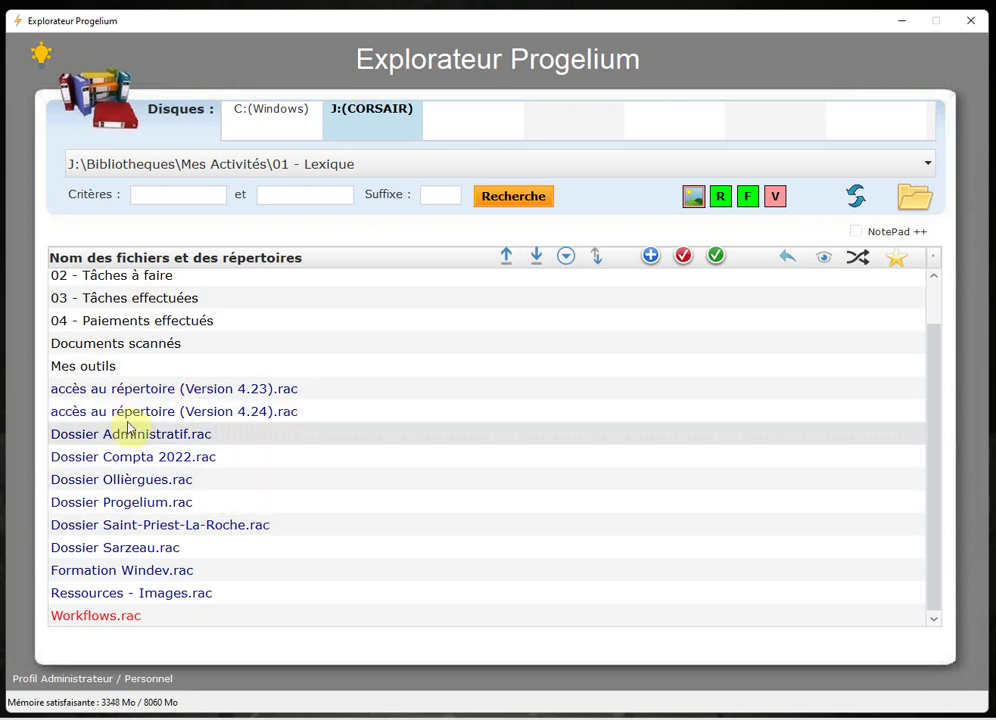
pyautogui.click(77, 410)
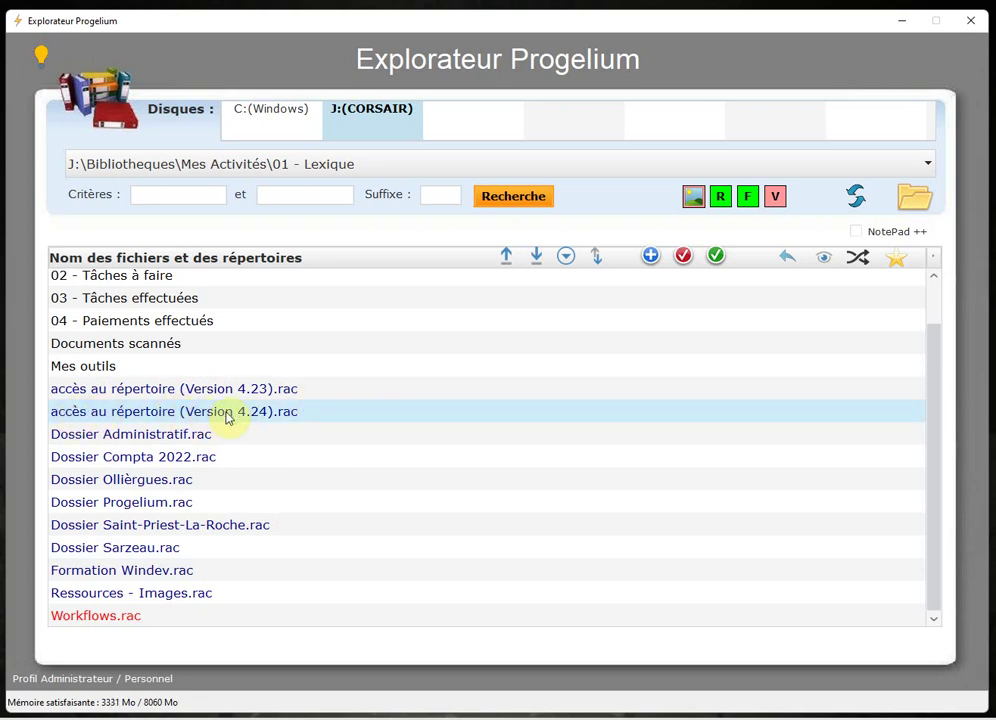
pyautogui.doubleClick(282, 421)
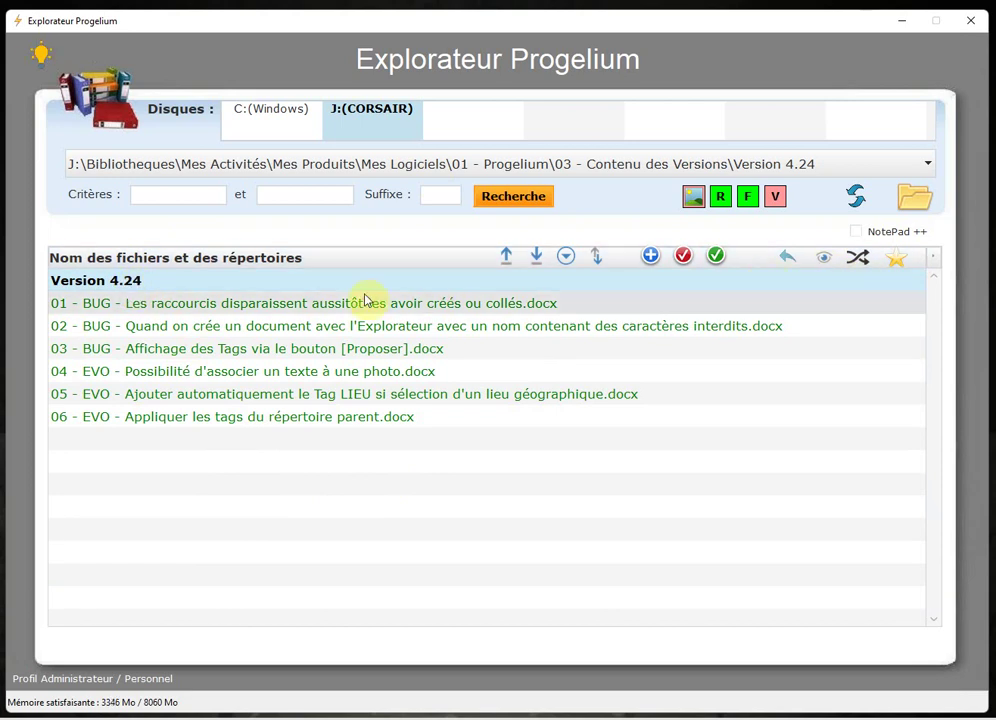
# Examine the creation options for the Version 4.24 folder, including "Créer un raccourci dans le Lexique", without creating anything
pyautogui.rightClick(119, 288)
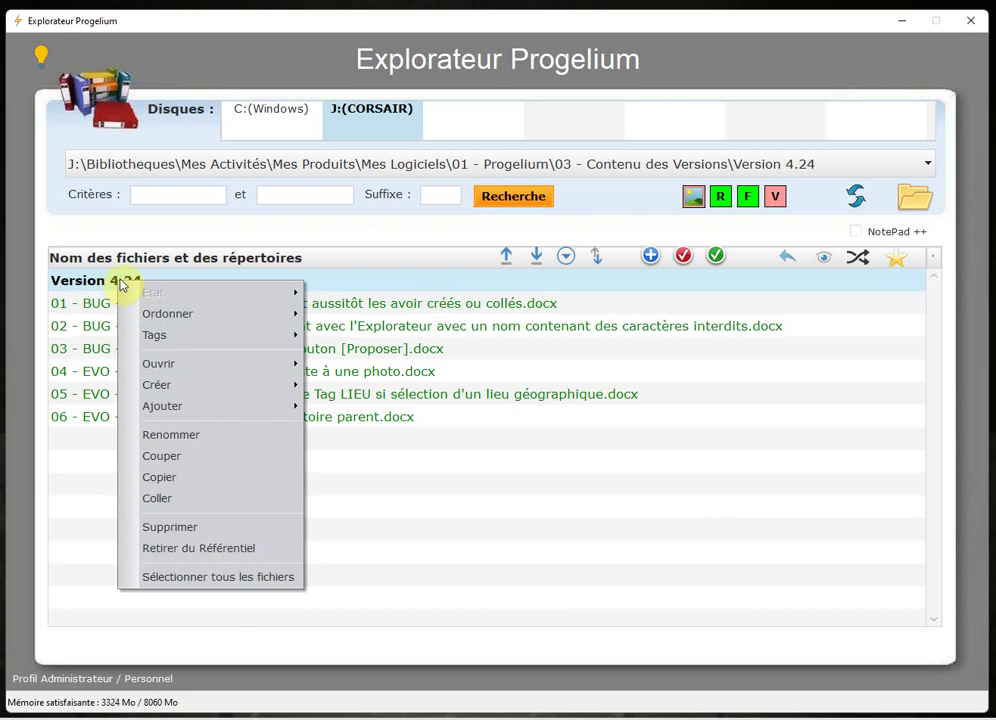
pyautogui.moveTo(245, 383)
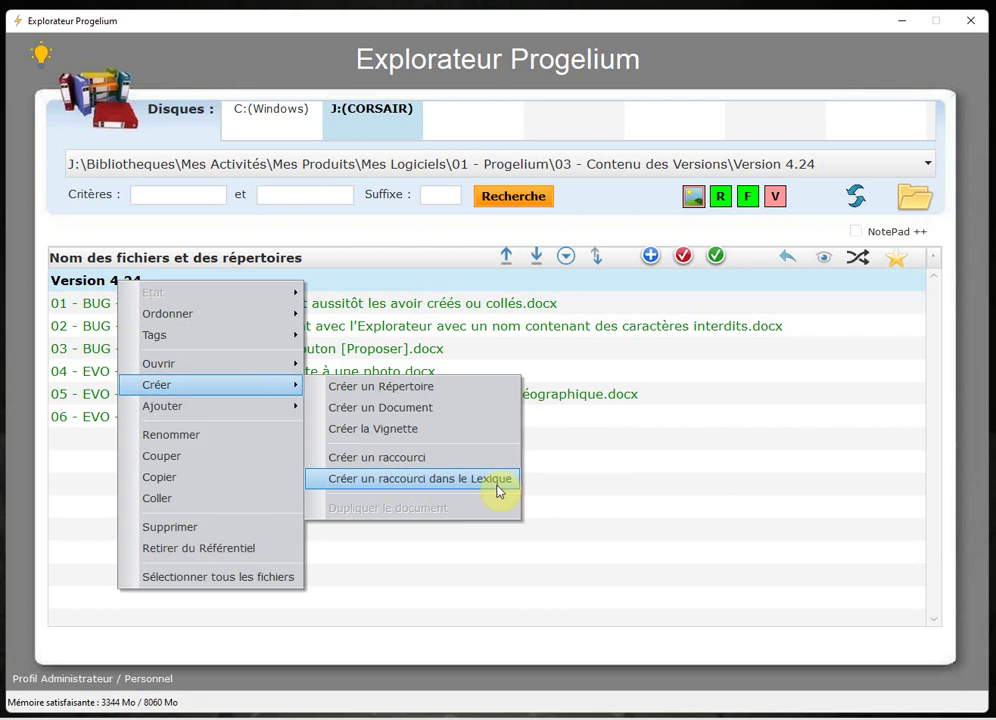
pyautogui.click(626, 494)
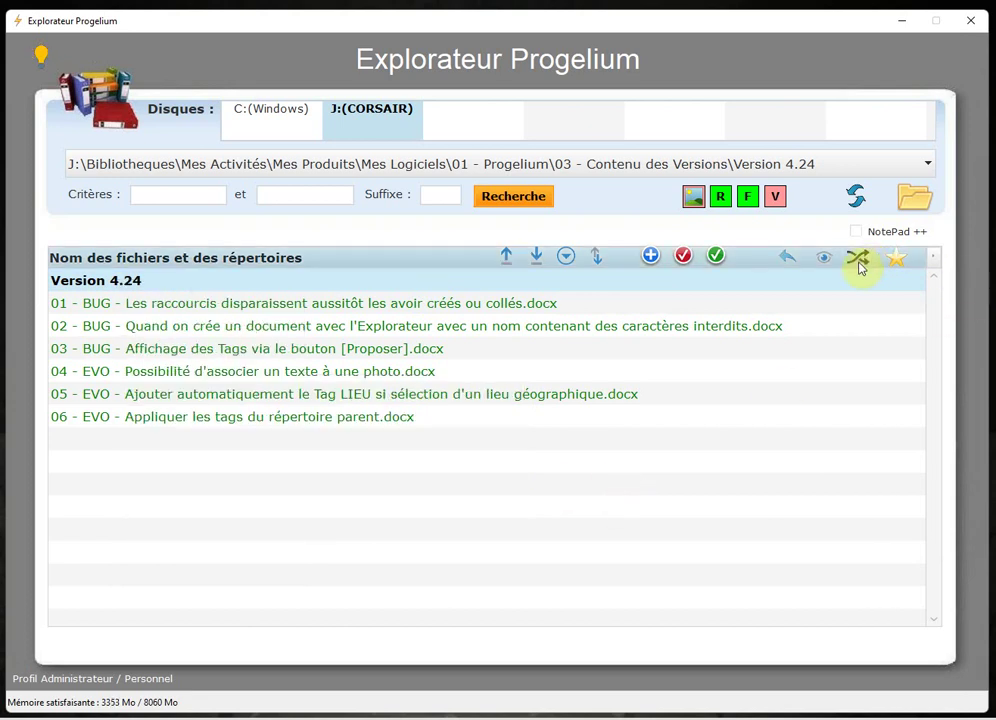
# Return to the 01 - Lexique folder, look through its full list of shortcuts, and reopen Version 4.24 from its shortcut
pyautogui.click(823, 259)
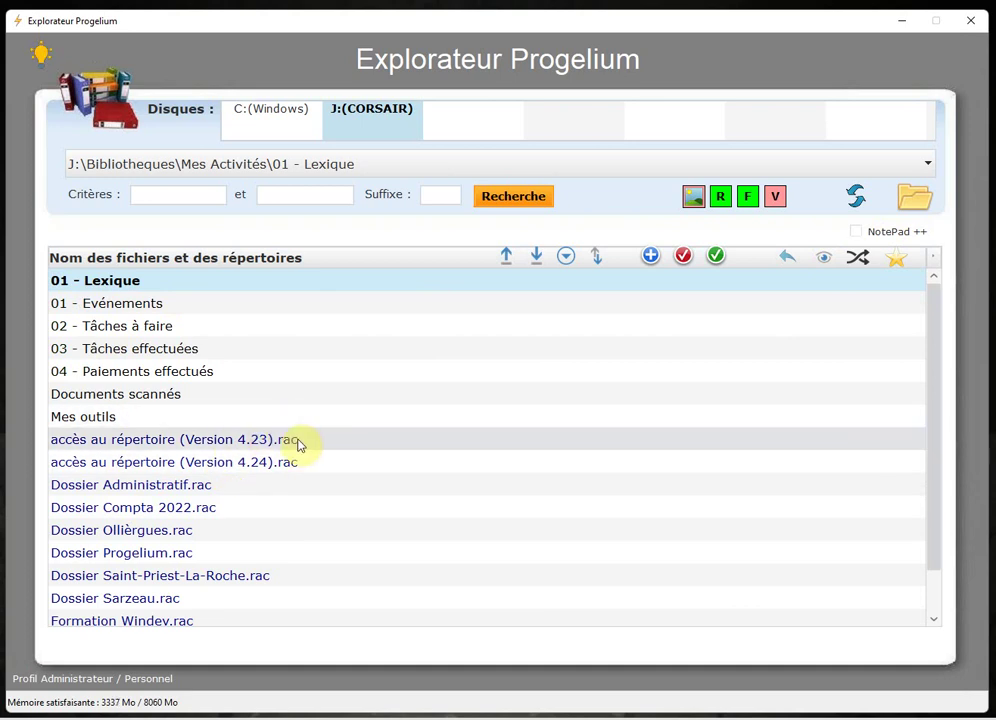
pyautogui.scroll(-1, 270, 545)
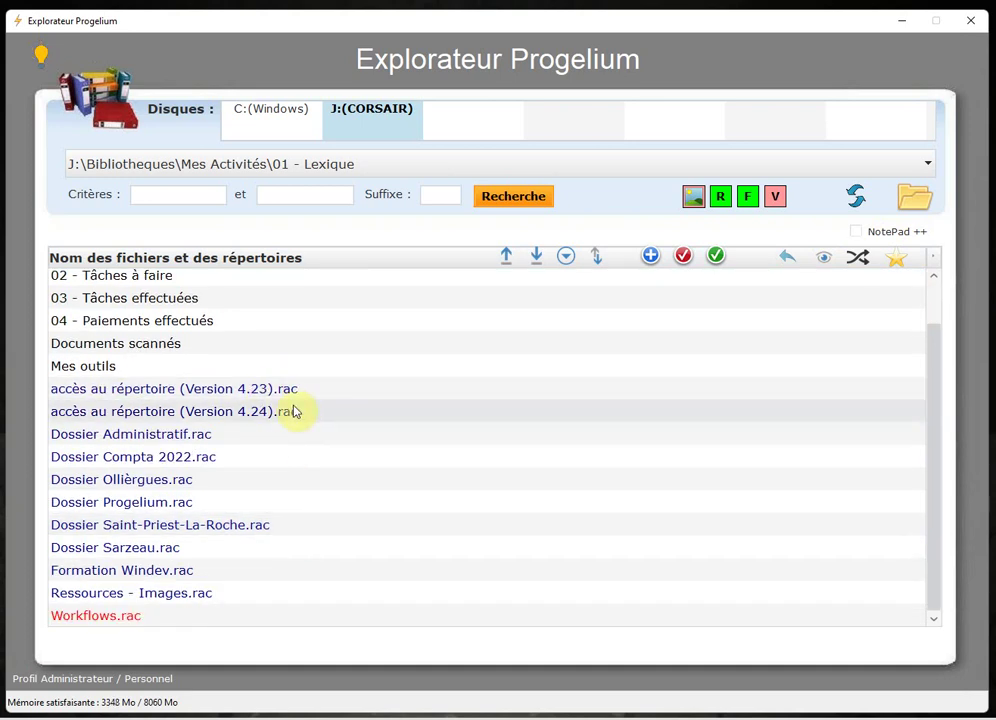
pyautogui.scroll(1, 280, 420)
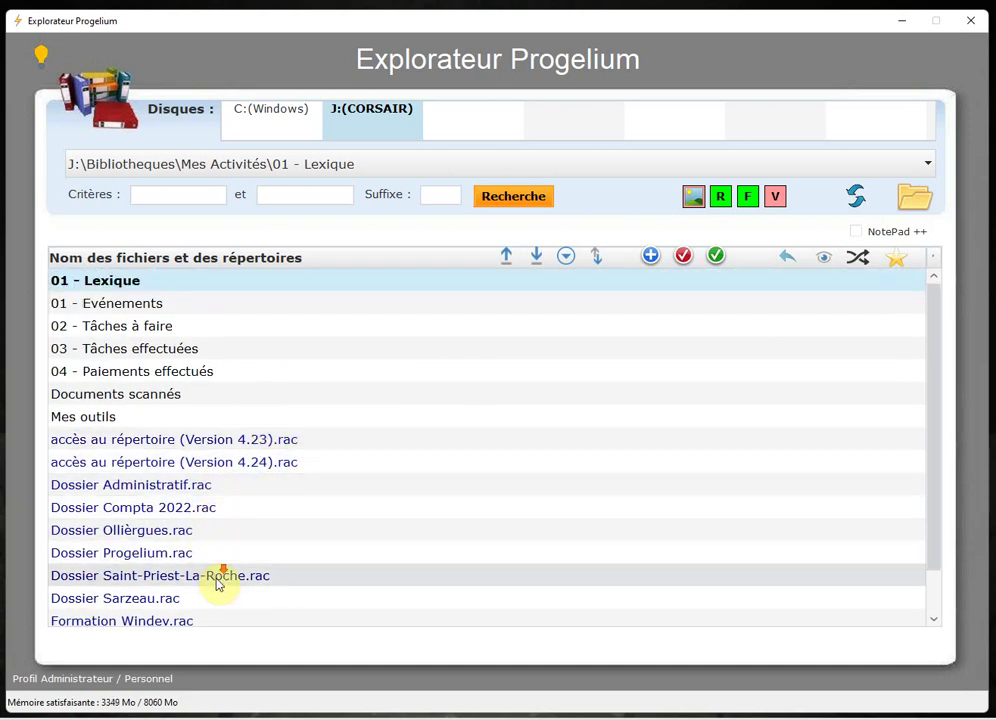
pyautogui.scroll(-1, 217, 587)
pyautogui.scroll(1, 214, 540)
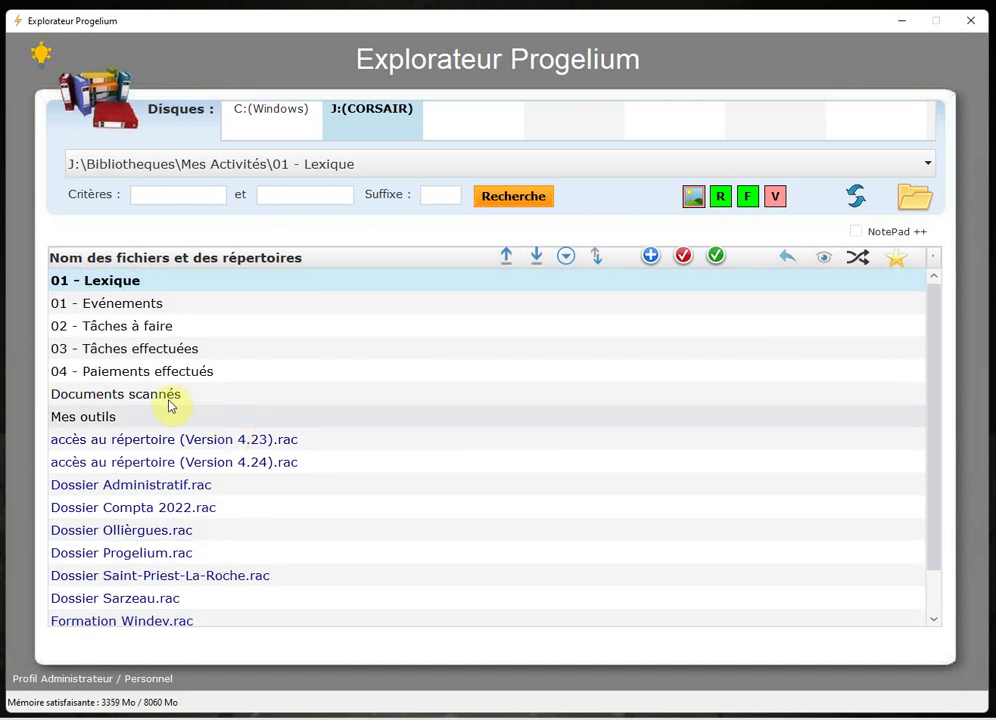
pyautogui.doubleClick(148, 464)
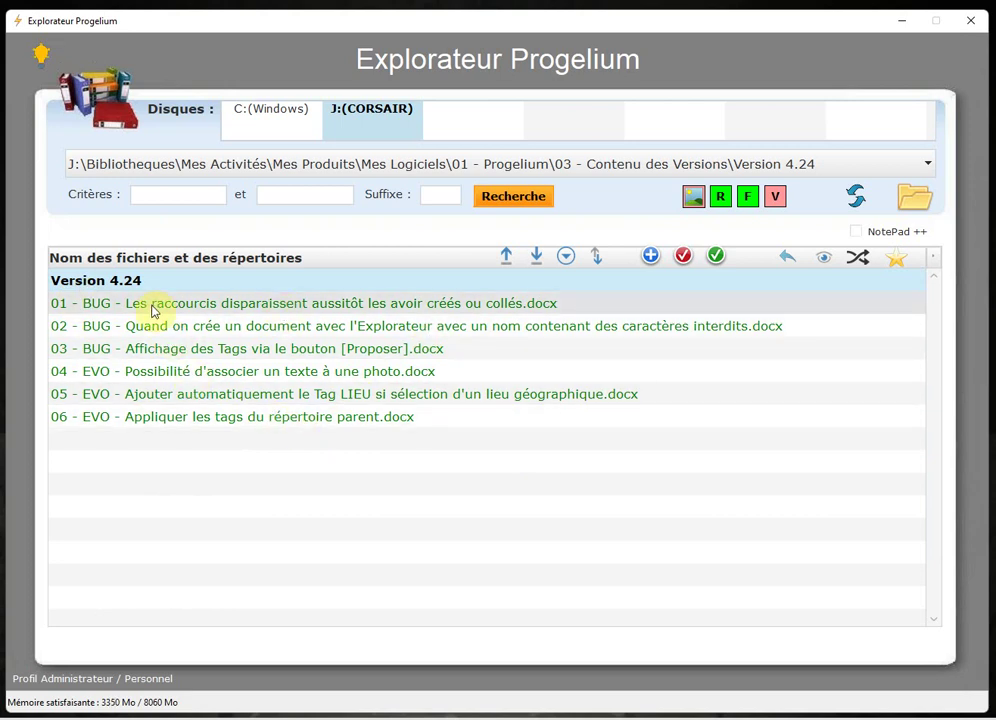
# Open the document creation form for the Version 4.24 folder, examine its name field and document templates, and close it without creating a document
pyautogui.click(267, 305)
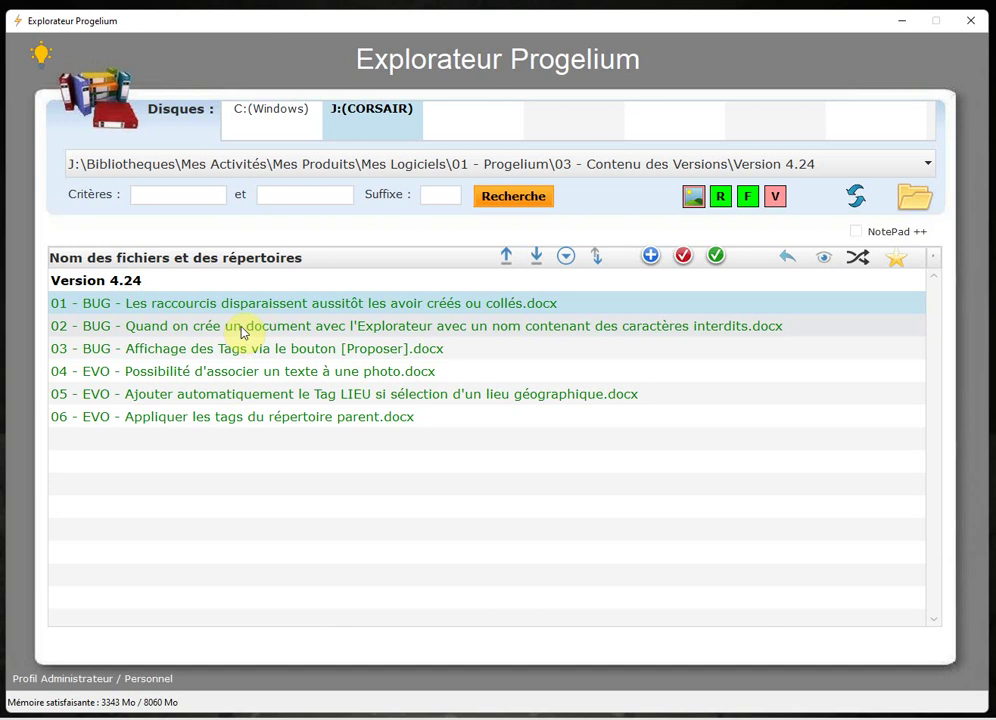
pyautogui.rightClick(163, 283)
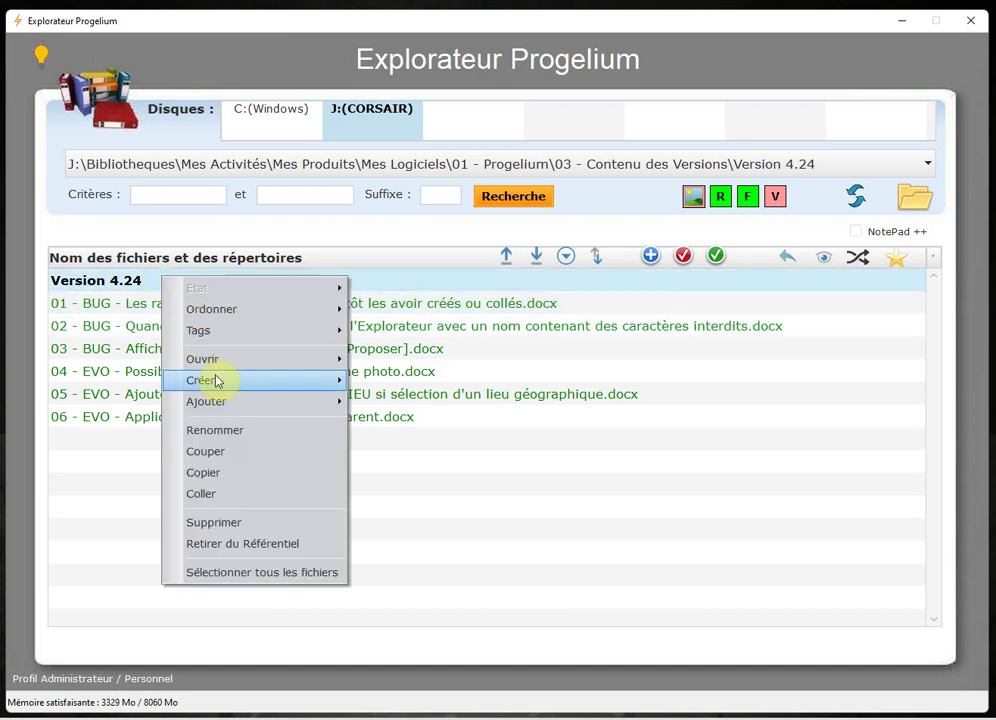
pyautogui.moveTo(216, 380)
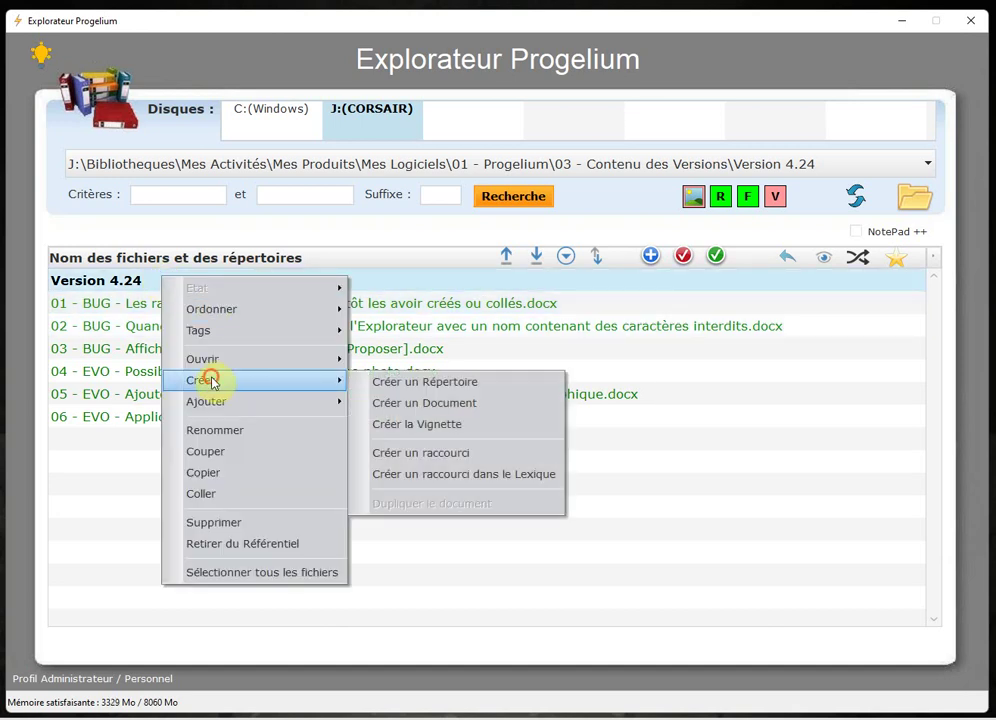
pyautogui.click(423, 404)
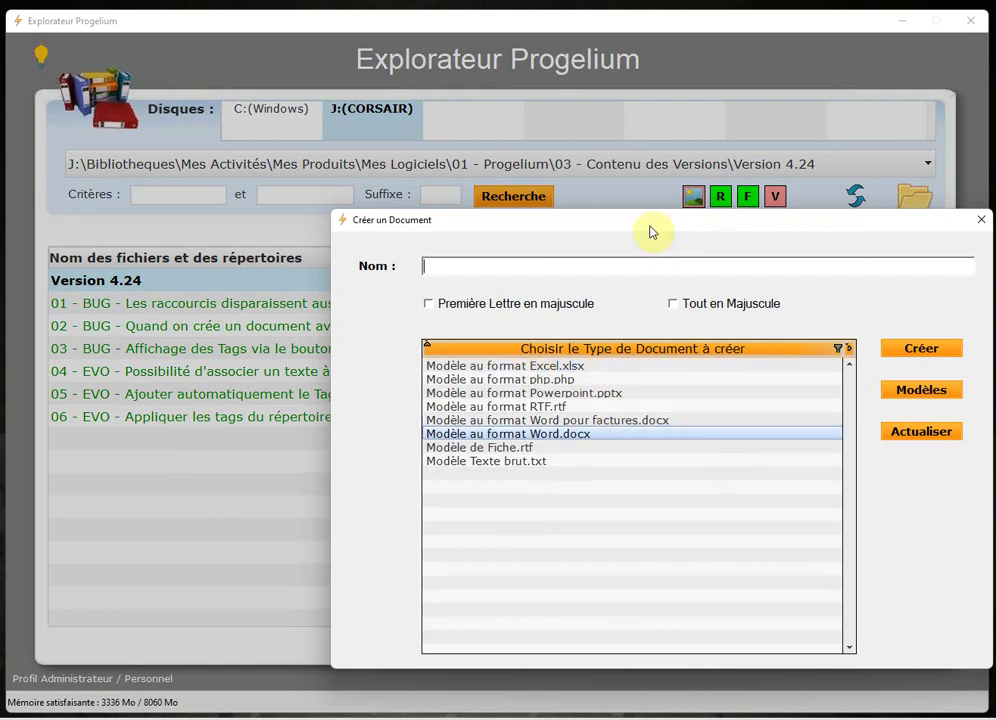
pyautogui.moveTo(642, 219); pyautogui.dragTo(454, 143)
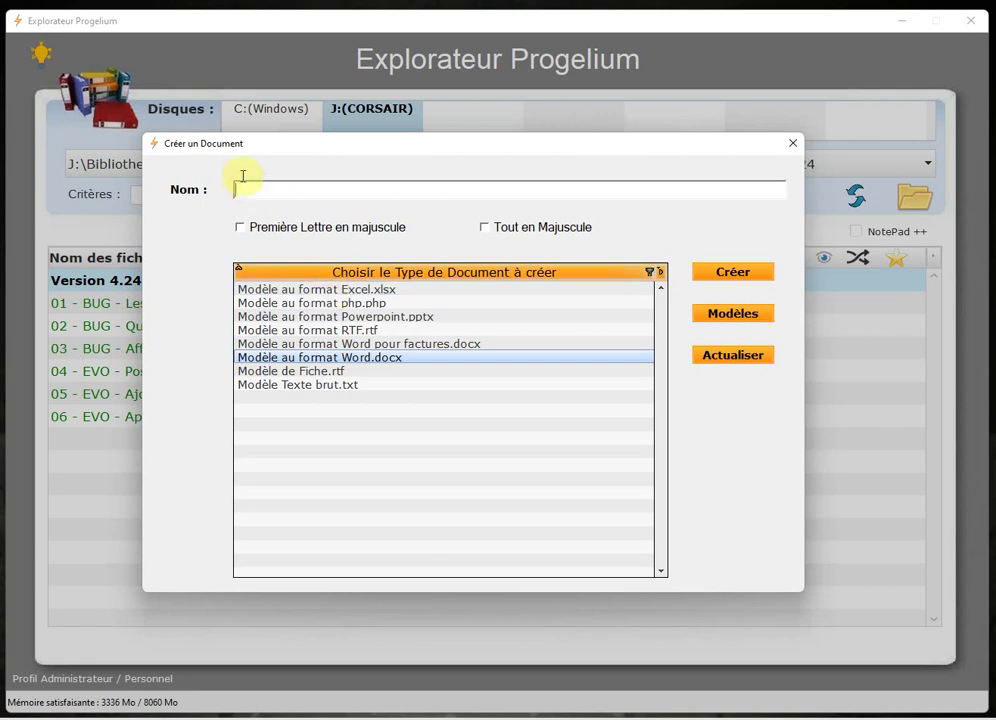
pyautogui.click(792, 144)
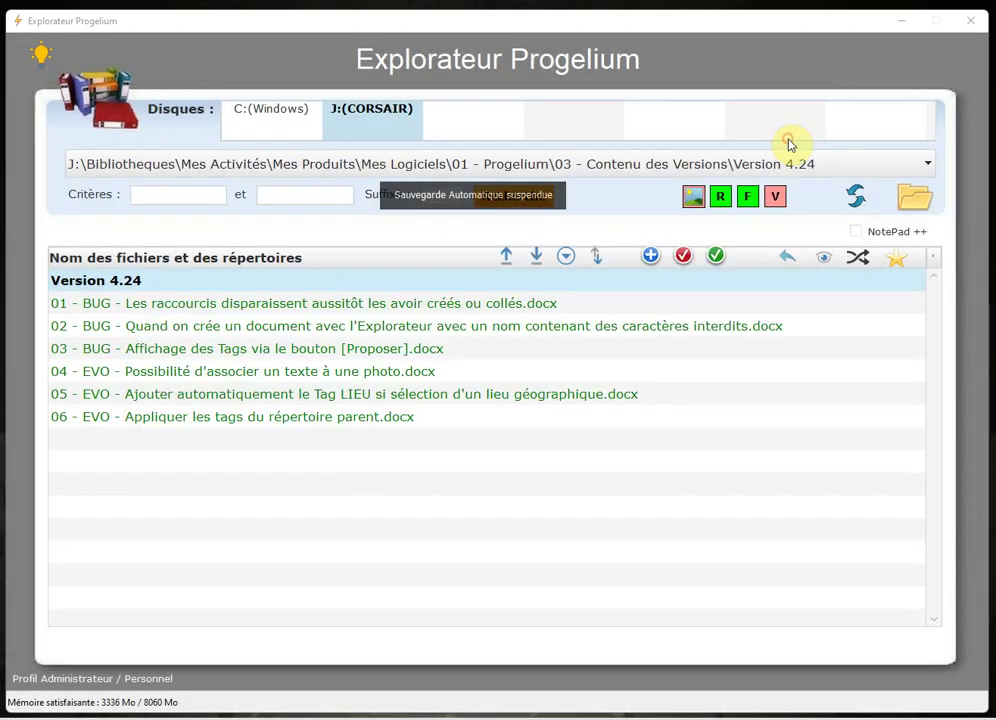
# Open the document search from the Version 4.24 folder and look through the generic tags available for the first tag criterion
pyautogui.click(166, 350)
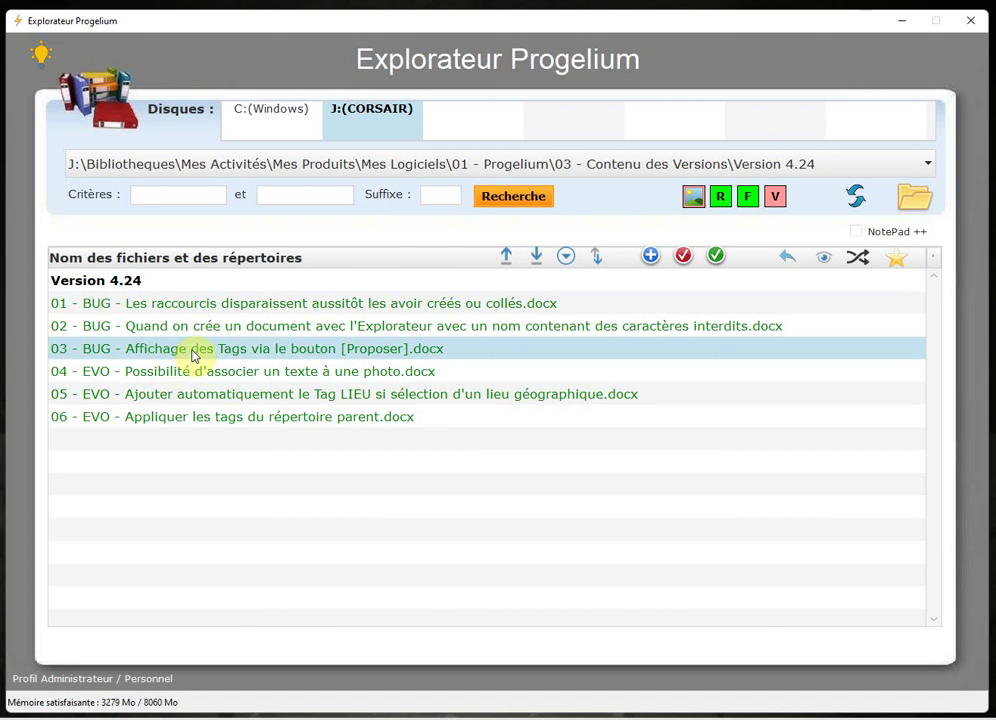
pyautogui.click(513, 197)
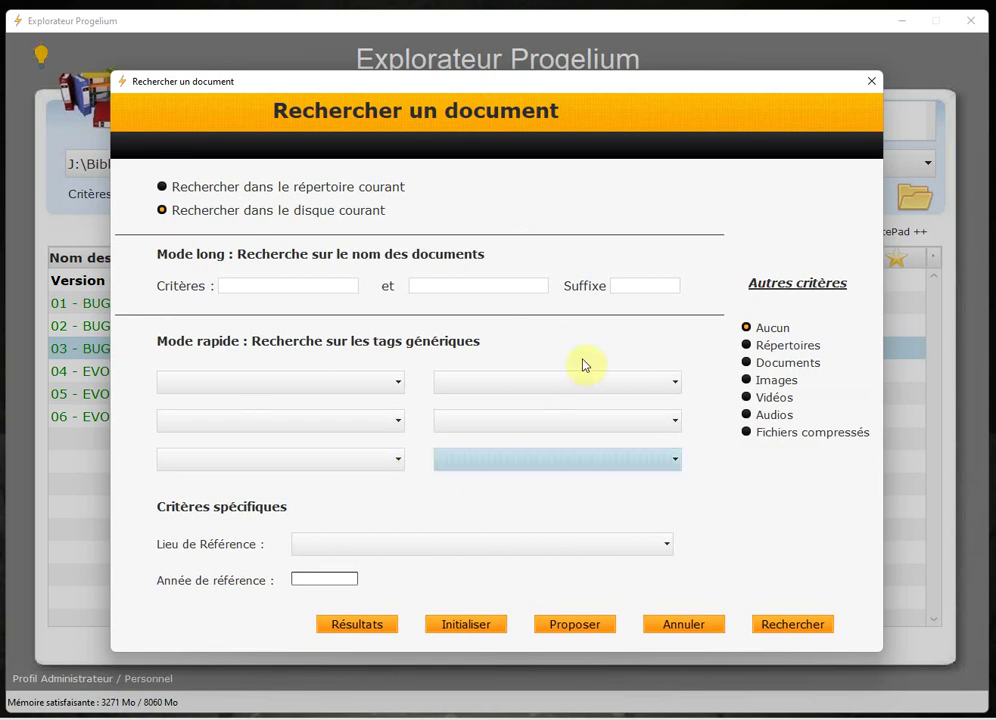
pyautogui.click(395, 388)
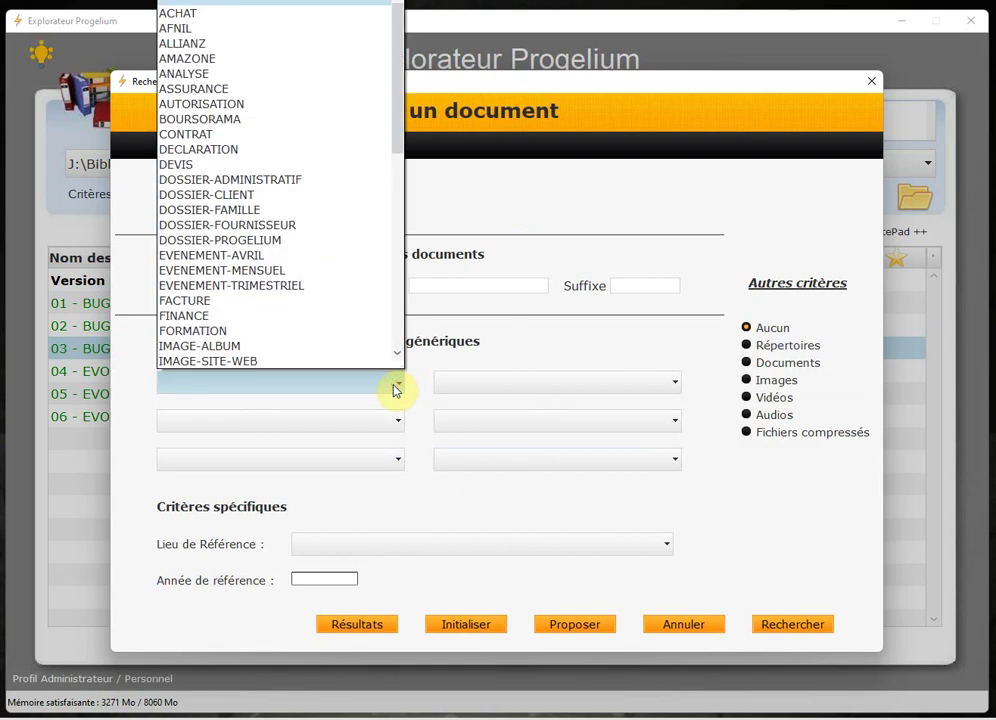
pyautogui.scroll(-5, 245, 250)
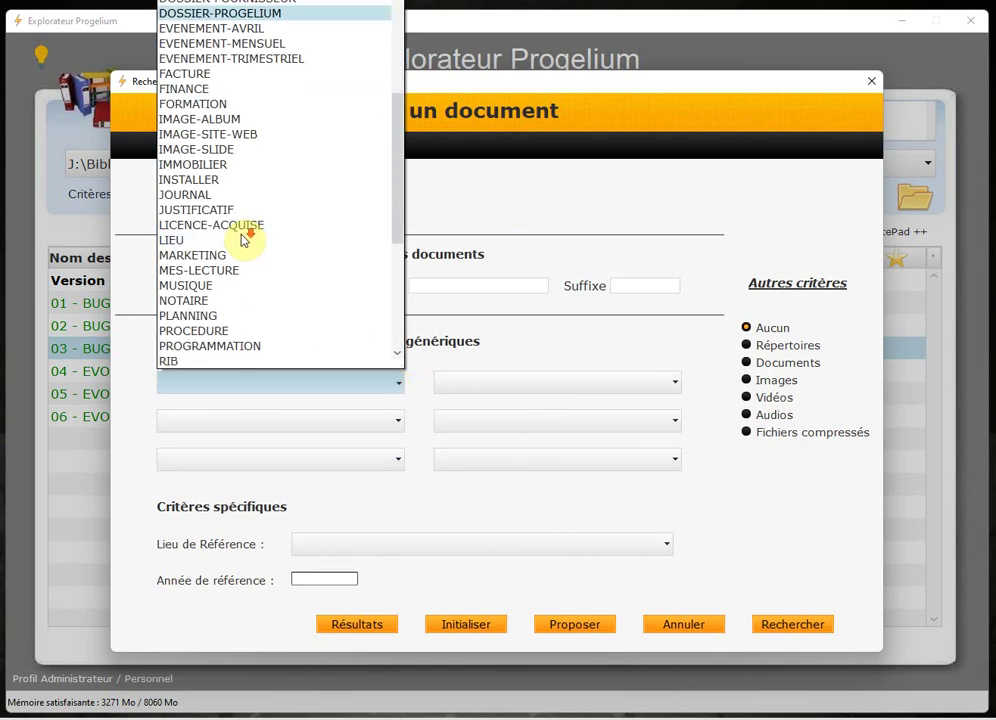
pyautogui.scroll(-3, 240, 240)
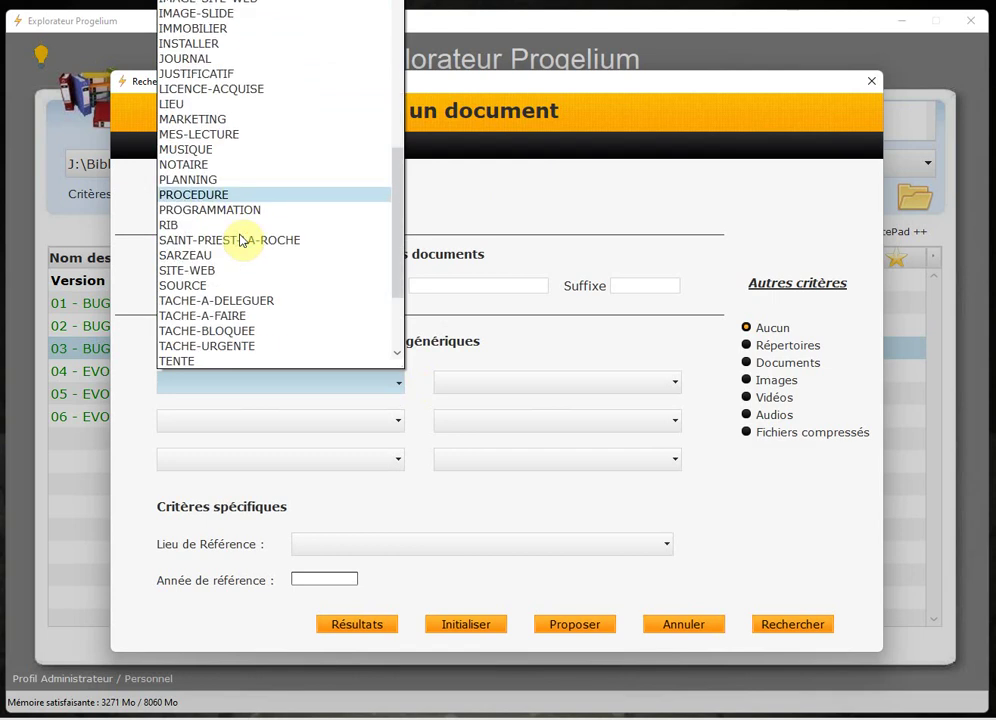
pyautogui.click(451, 196)
pyautogui.click(399, 388)
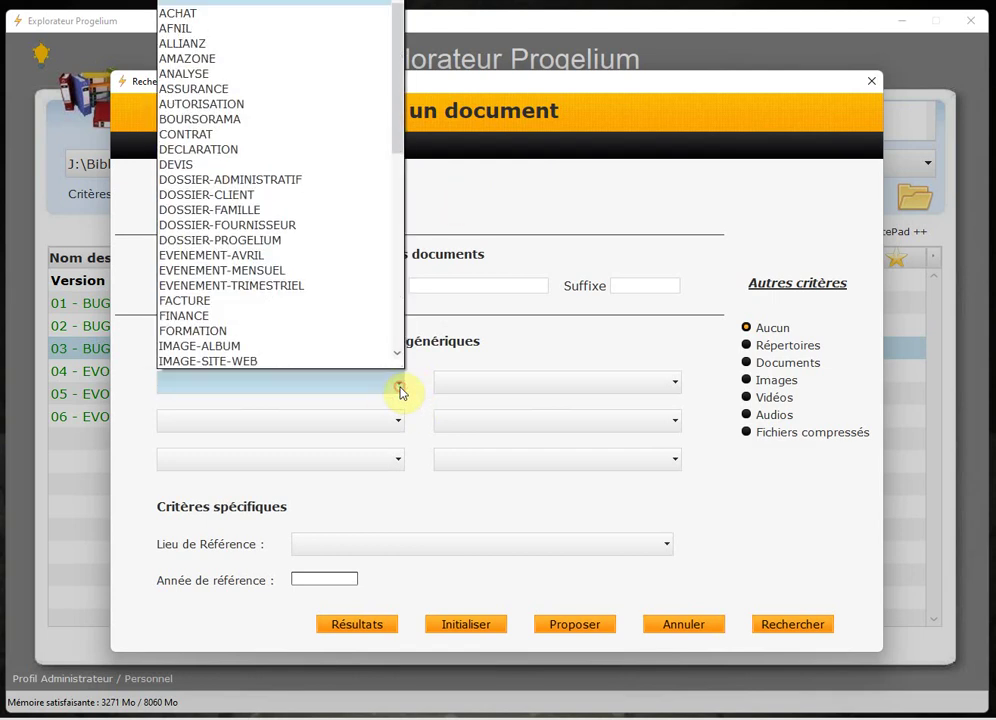
pyautogui.click(399, 388)
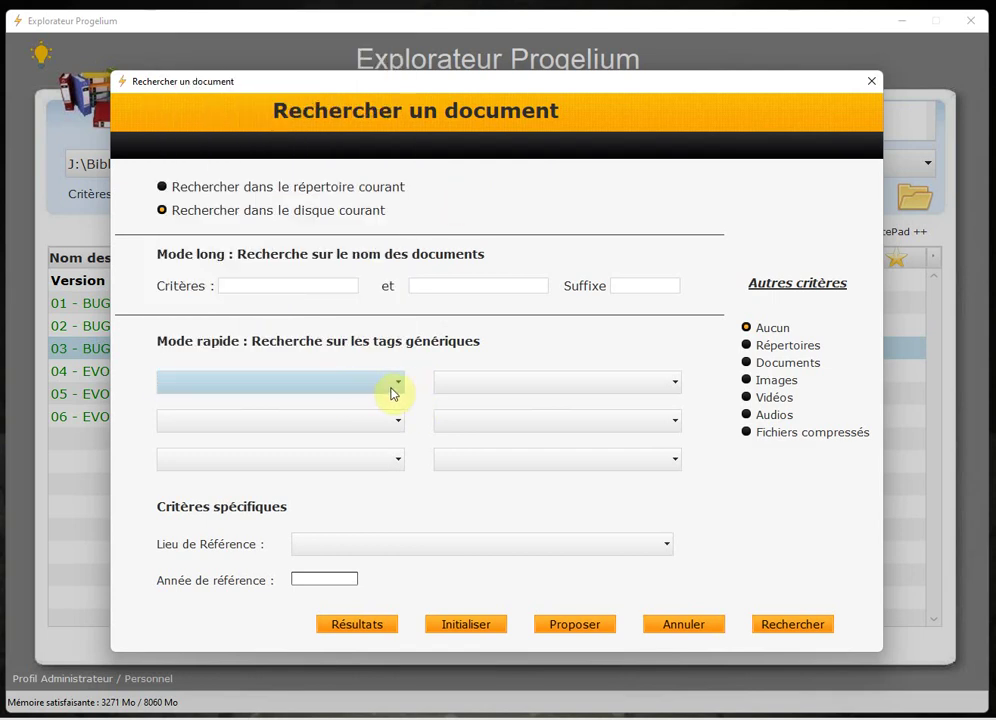
# Choose PROGRAMMATION as the first generic tag and have correlated tags proposed for the search
pyautogui.click(391, 392)
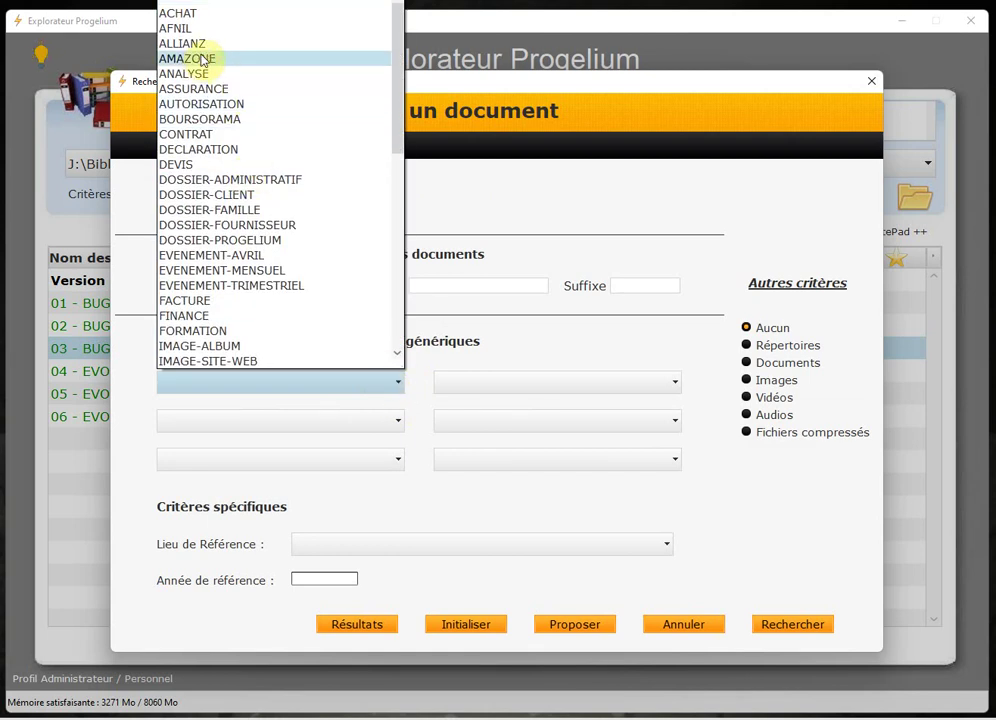
pyautogui.scroll(-2, 196, 65)
pyautogui.scroll(-1, 192, 160)
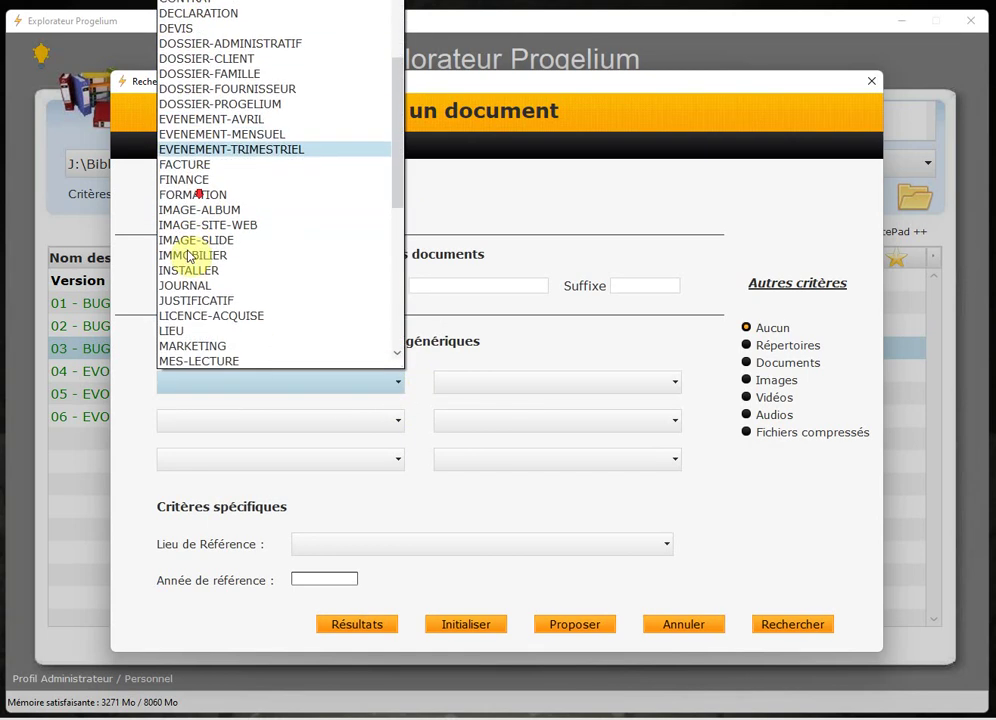
pyautogui.scroll(-1, 190, 257)
pyautogui.scroll(-3, 165, 190)
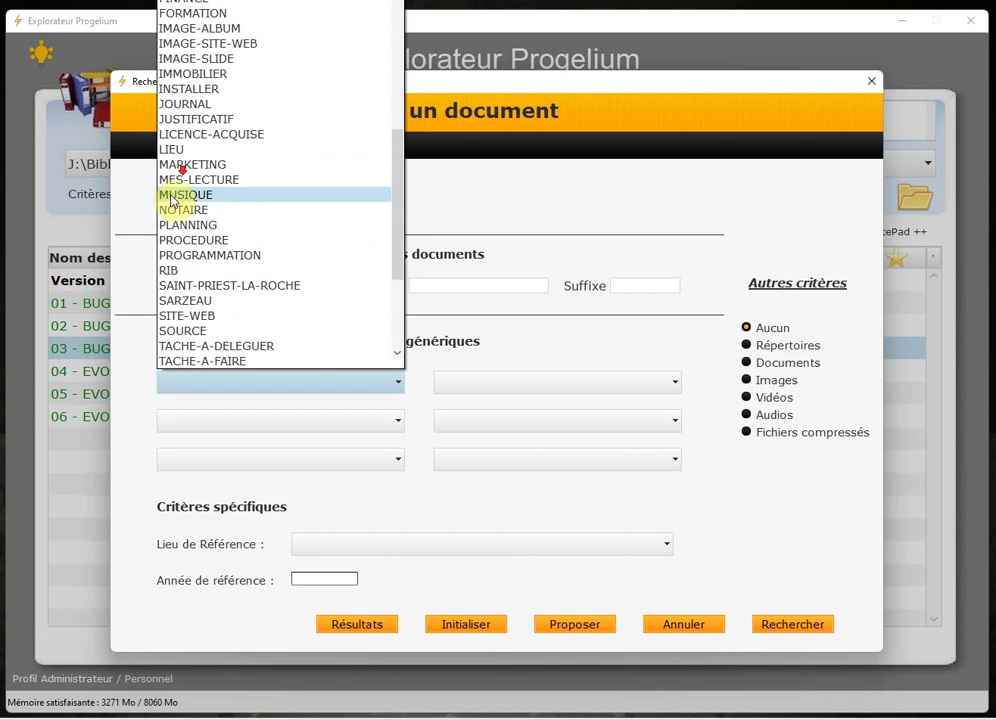
pyautogui.click(187, 256)
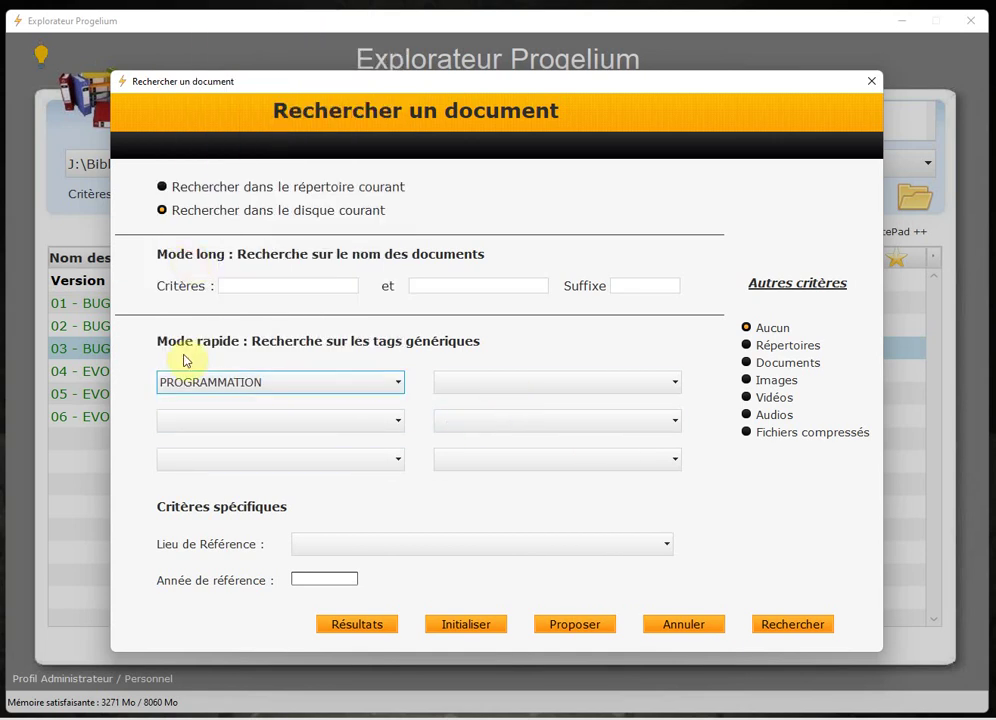
pyautogui.click(588, 630)
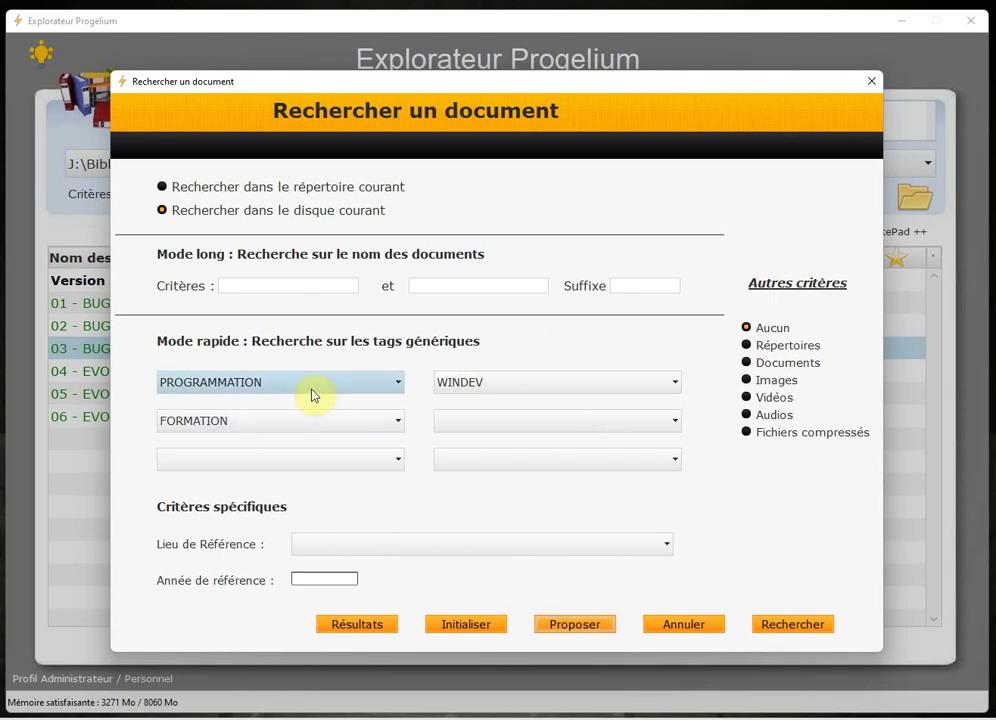
# Clear the proposed WINDEV tag from the search criteria and request correlated tag suggestions again
pyautogui.click(365, 389)
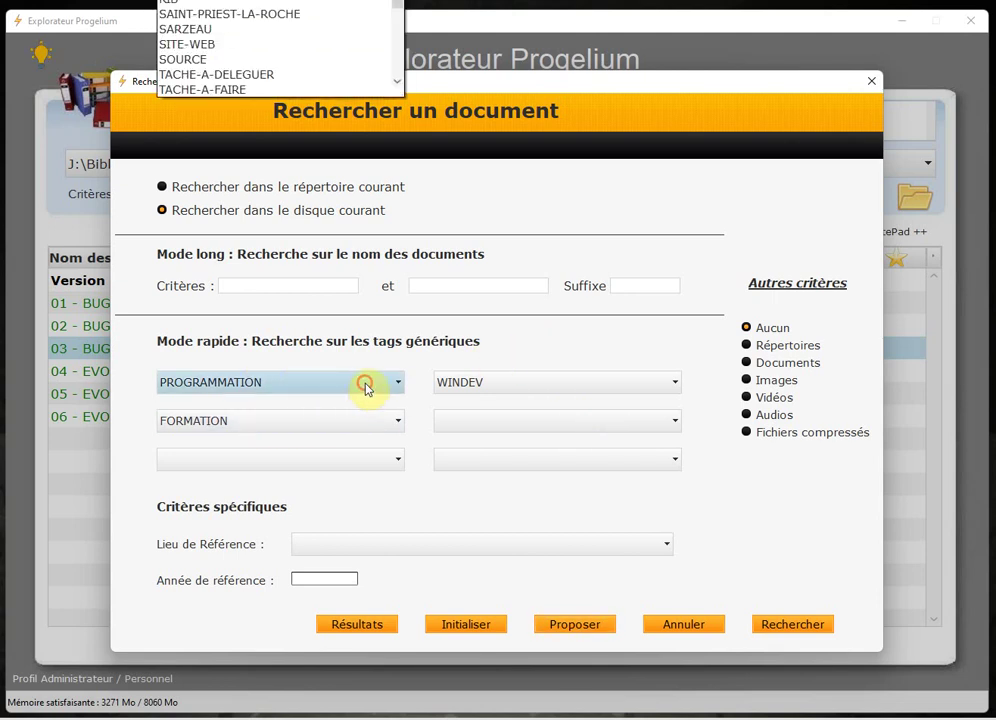
pyautogui.click(366, 388)
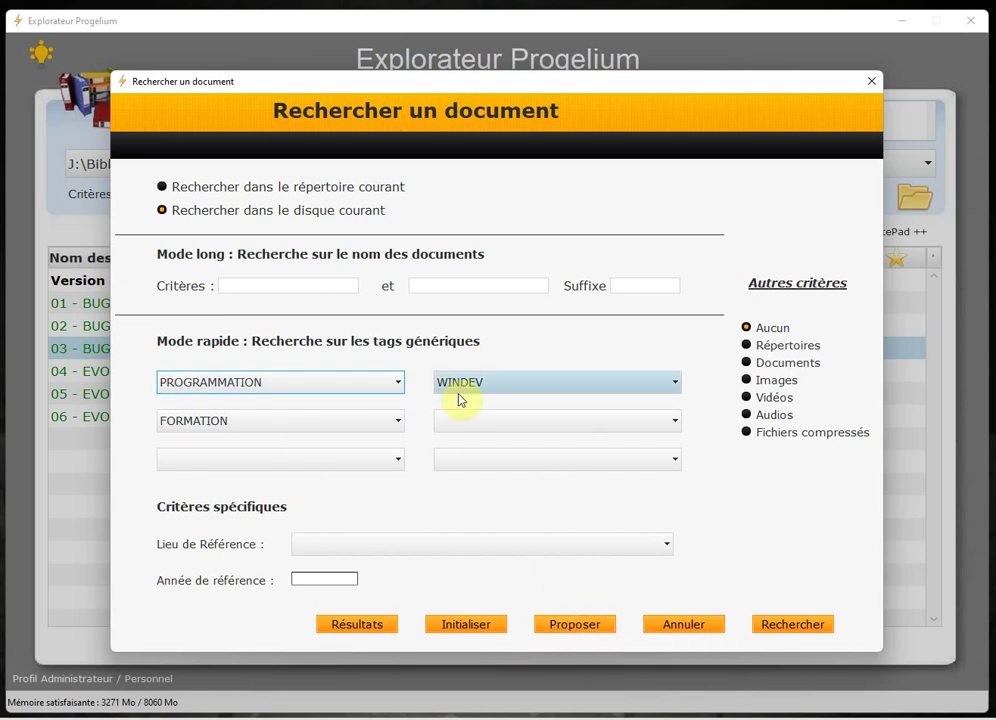
pyautogui.rightClick(578, 384)
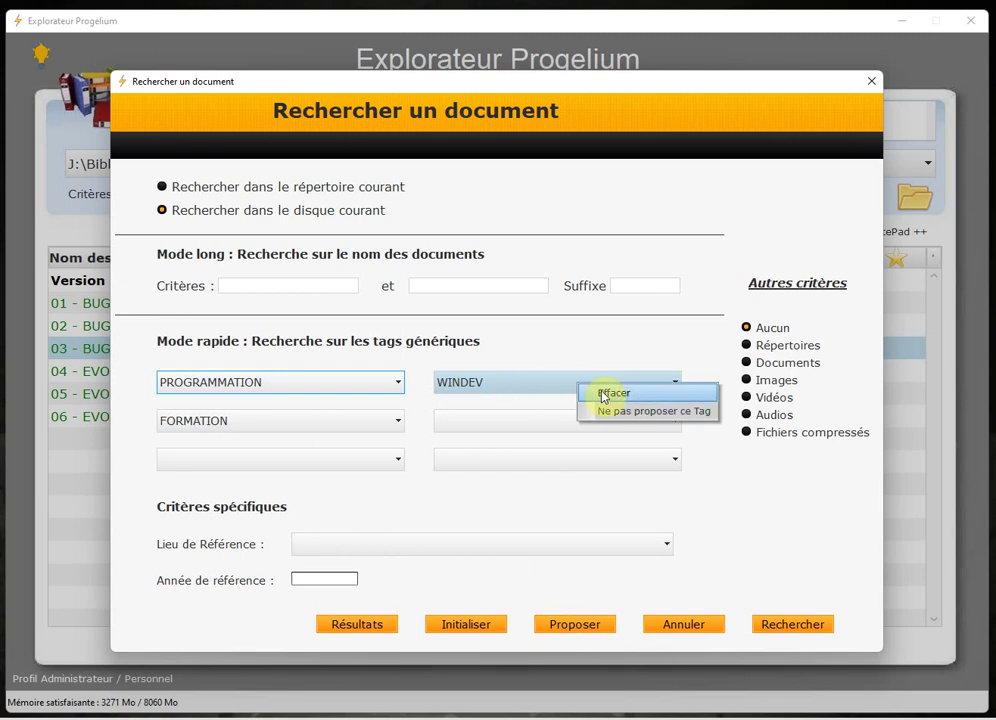
pyautogui.click(602, 394)
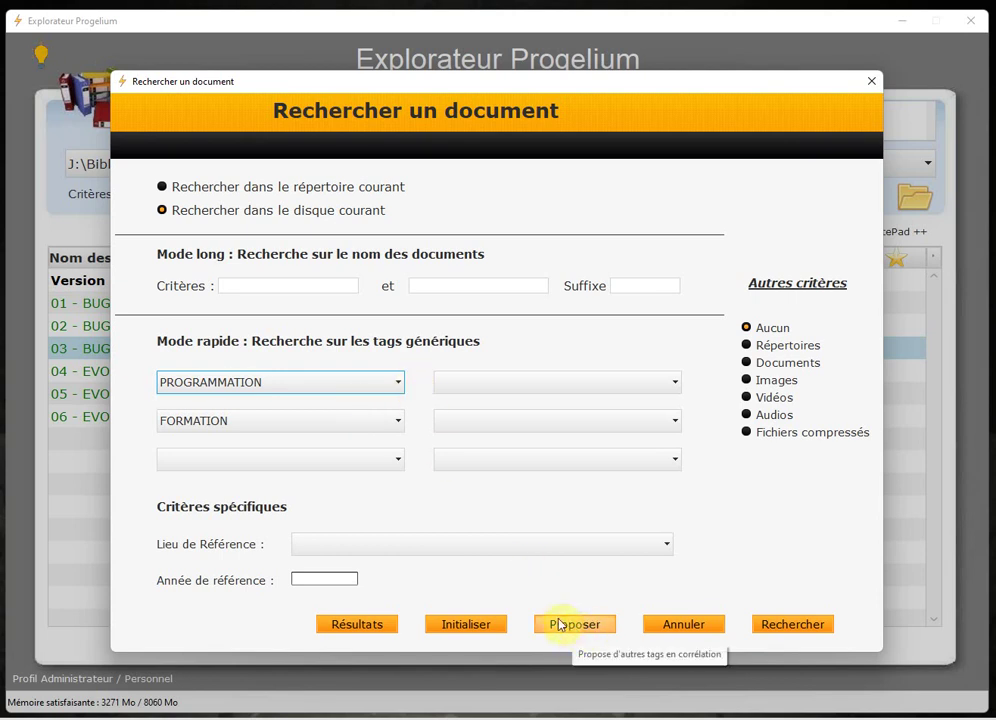
pyautogui.click(592, 626)
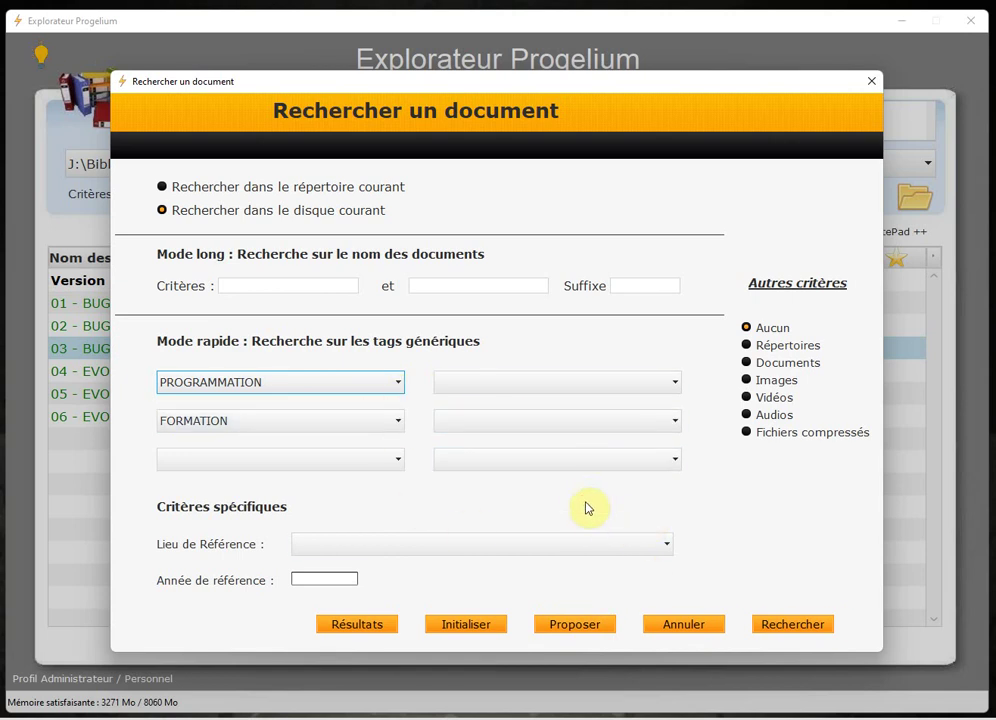
# Close the document search and the file explorer, and return from the binders screen to the profile access screen
pyautogui.click(869, 82)
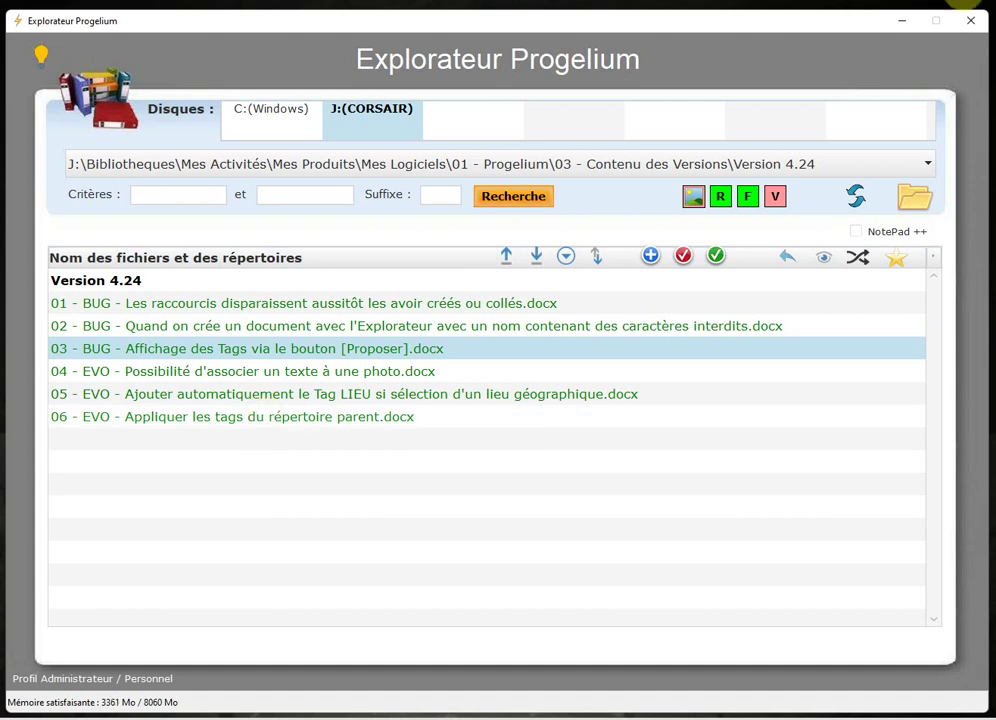
pyautogui.click(969, 22)
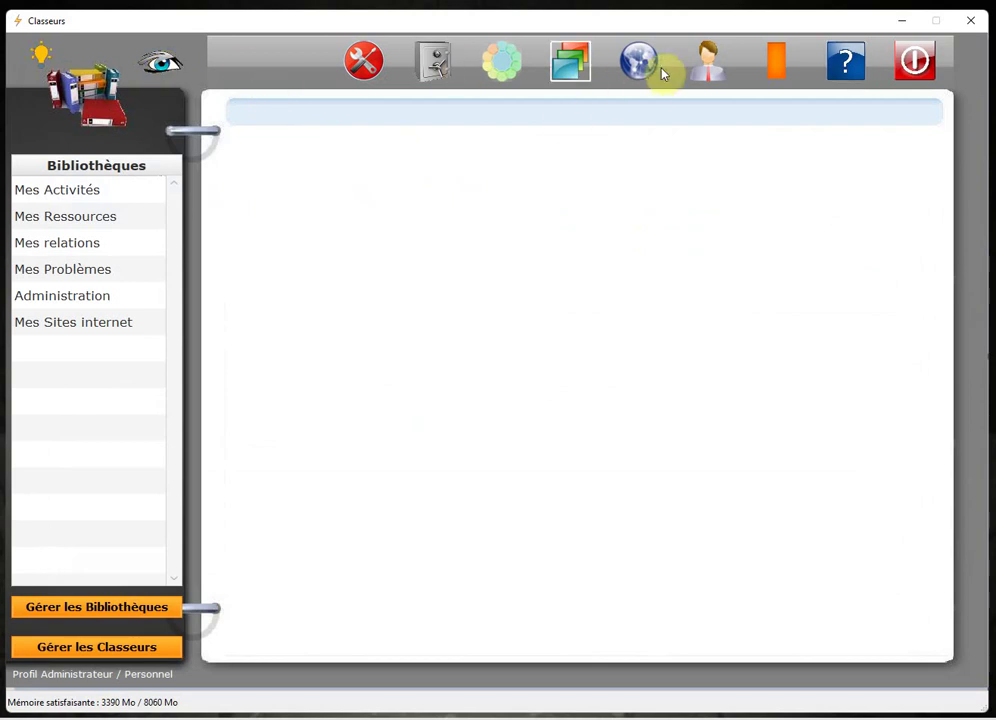
pyautogui.click(707, 62)
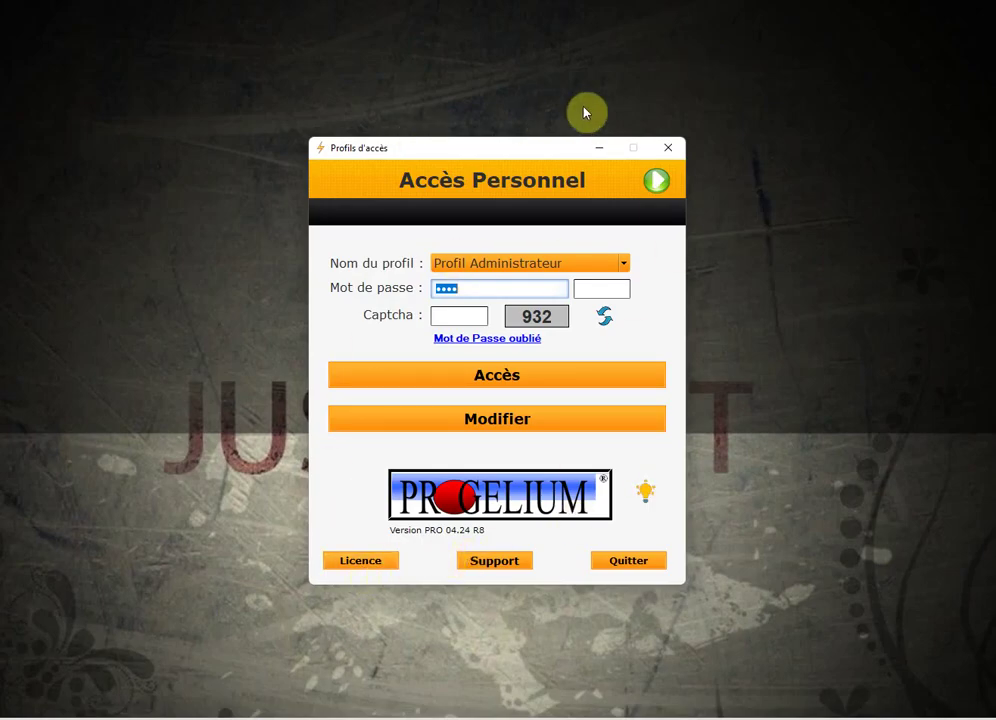
# View the monthly evolutions in the licence information, examine the description of the May 2022 evolution pack, and close that description
pyautogui.click(360, 561)
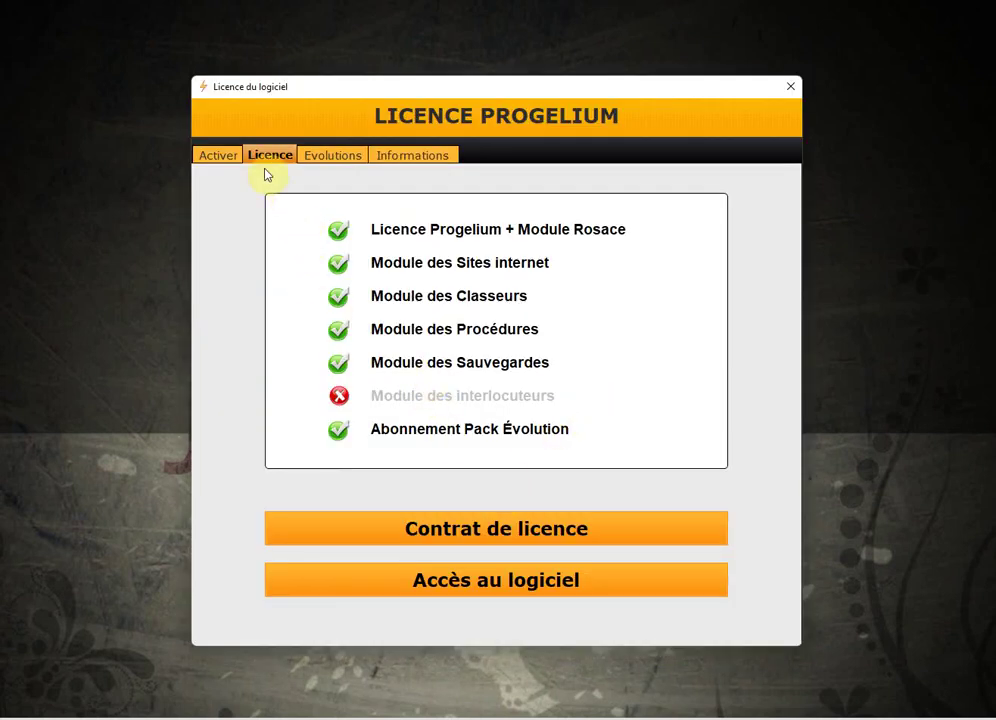
pyautogui.click(338, 155)
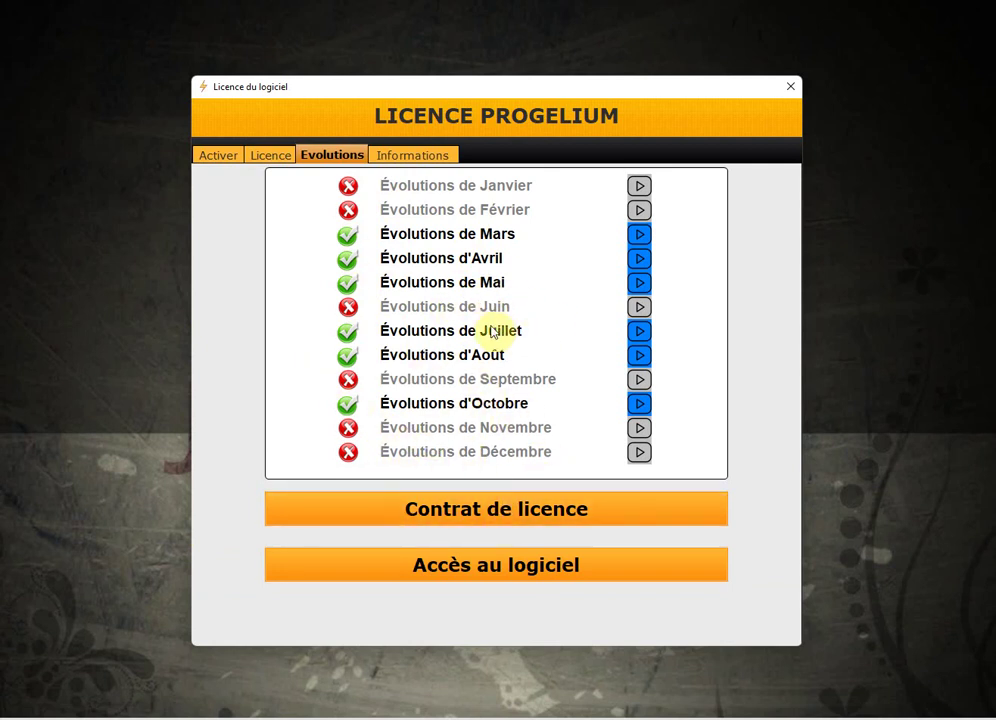
pyautogui.click(438, 284)
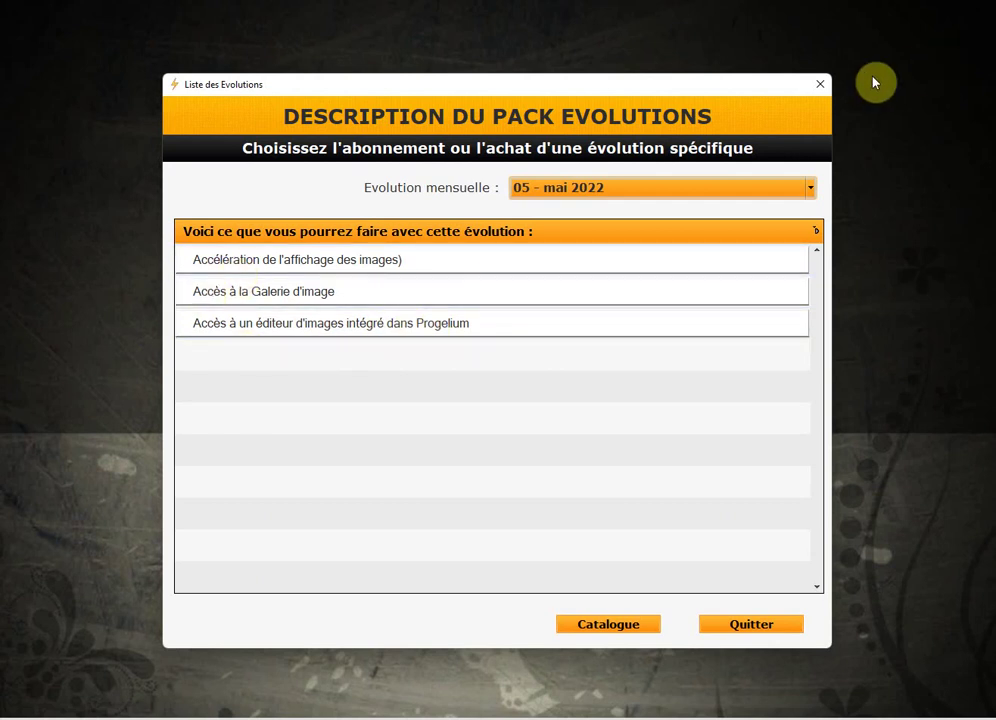
pyautogui.click(820, 88)
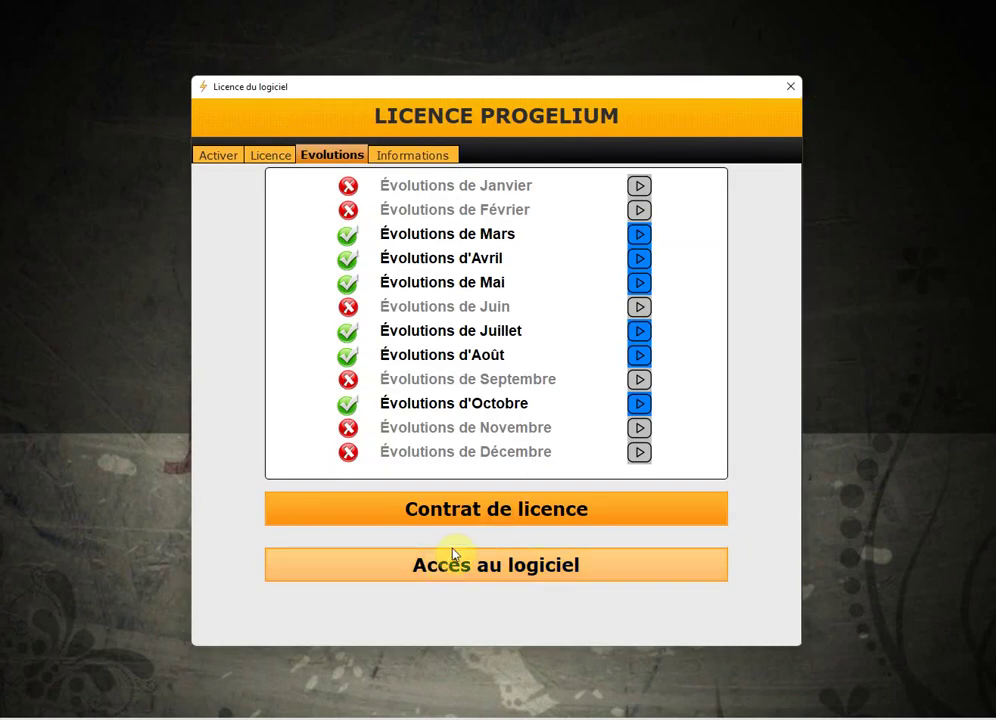